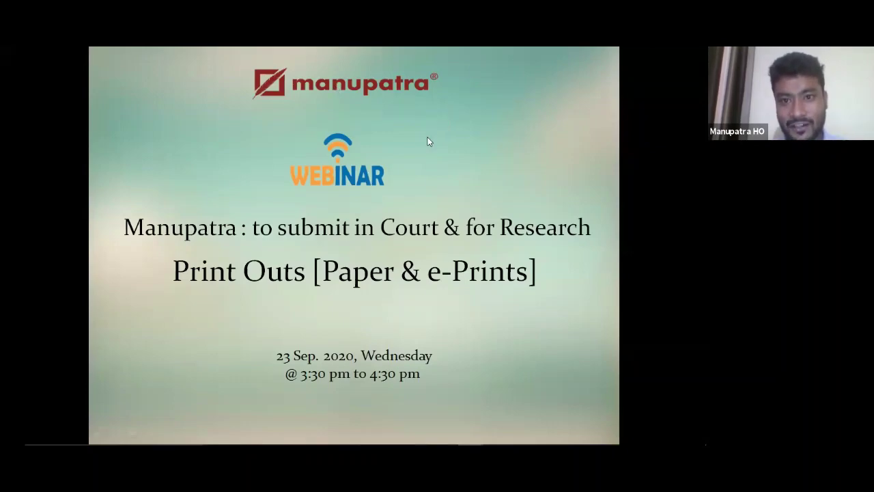
- Switch from the slides to the Manupatra results for "right to information" and open the Thalappalam Ser. Coop. Bank Ltd. judgment
{"action": "left_click", "coordinate": [420, 198]}
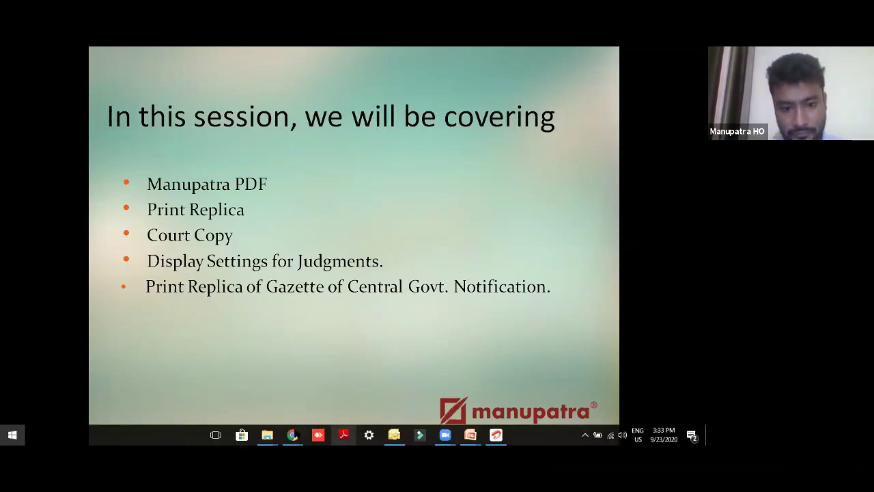
{"action": "key", "text": "super"}
{"action": "mouse_move", "coordinate": [293, 435]}
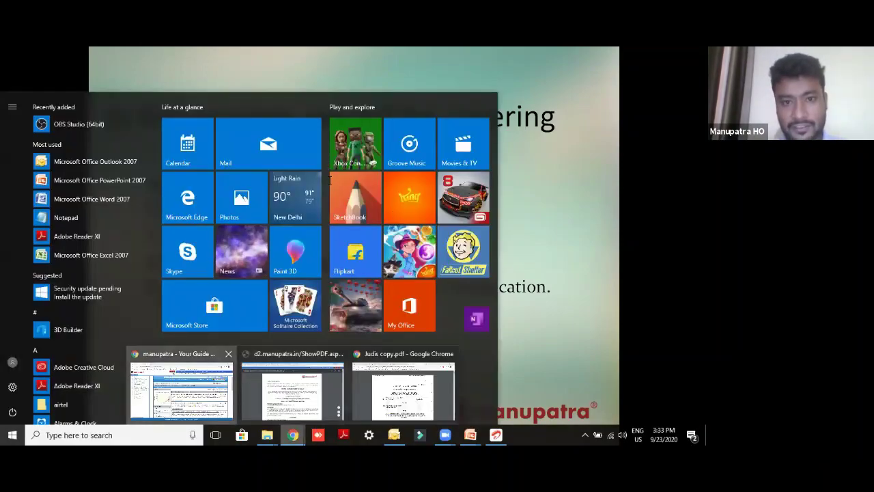
{"action": "left_click", "coordinate": [180, 386]}
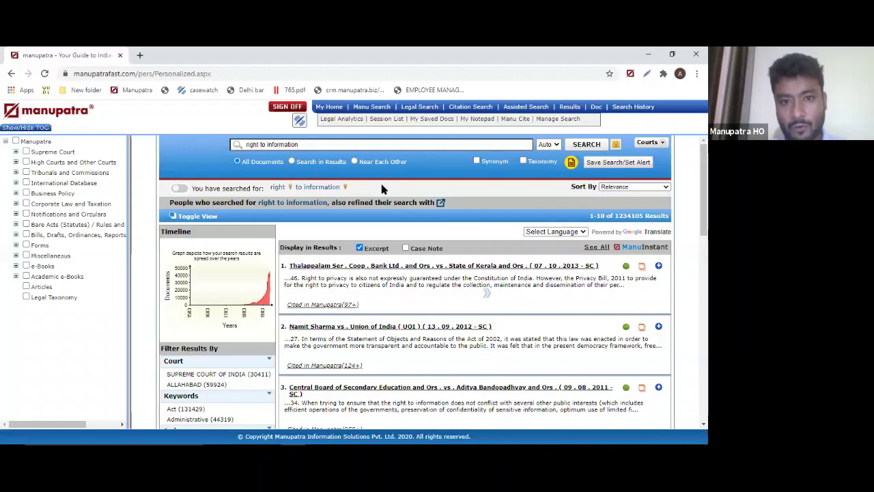
{"action": "left_click", "coordinate": [642, 268]}
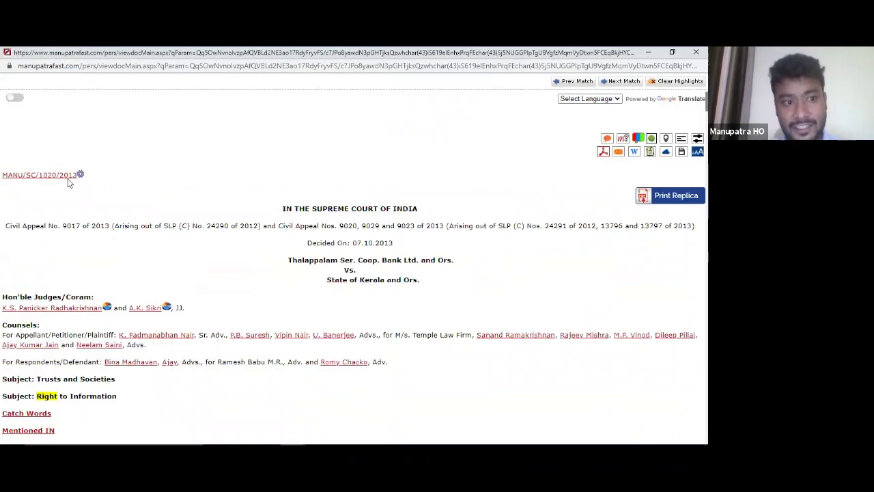
- View the equivalent citations for MANU/SC/1020/2013 and return to the judgment text
{"action": "left_click", "coordinate": [32, 176]}
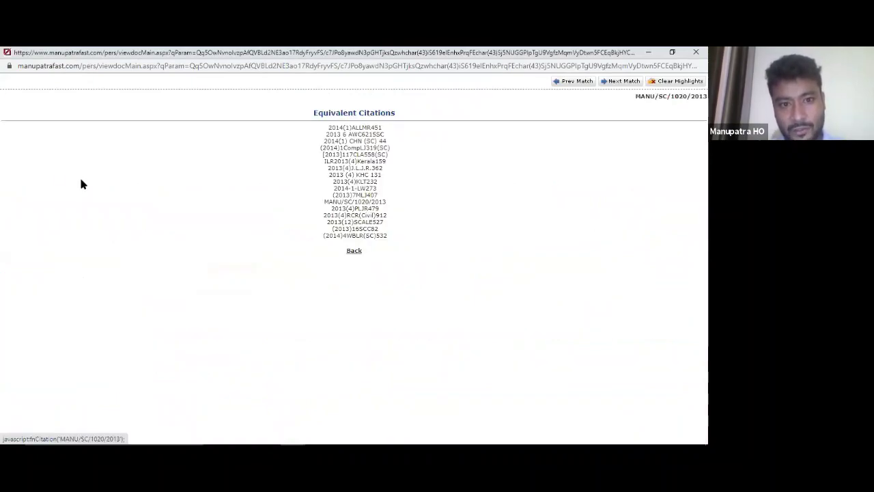
{"action": "left_click", "coordinate": [355, 251]}
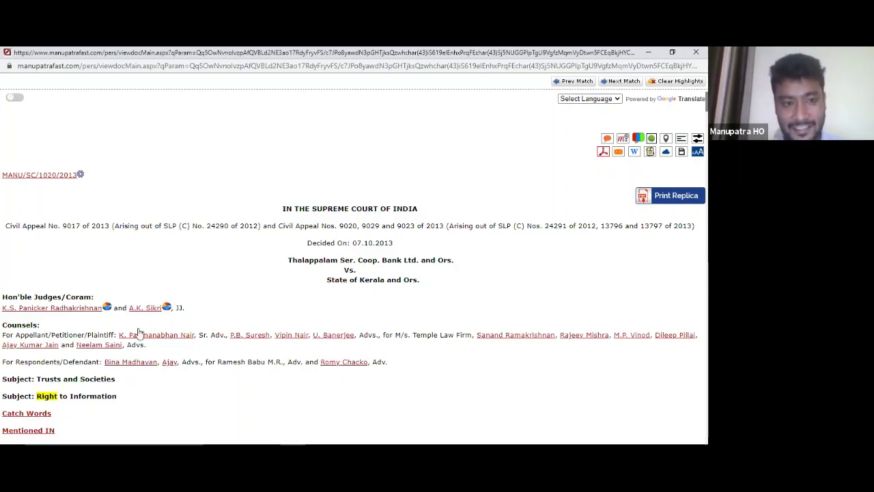
- Examine the judgment's header details, including counsels, subjects, acts and rules, relevant section, cases referred and prior history
{"action": "scroll", "coordinate": [143, 331], "scroll_direction": "down", "scroll_amount": 1}
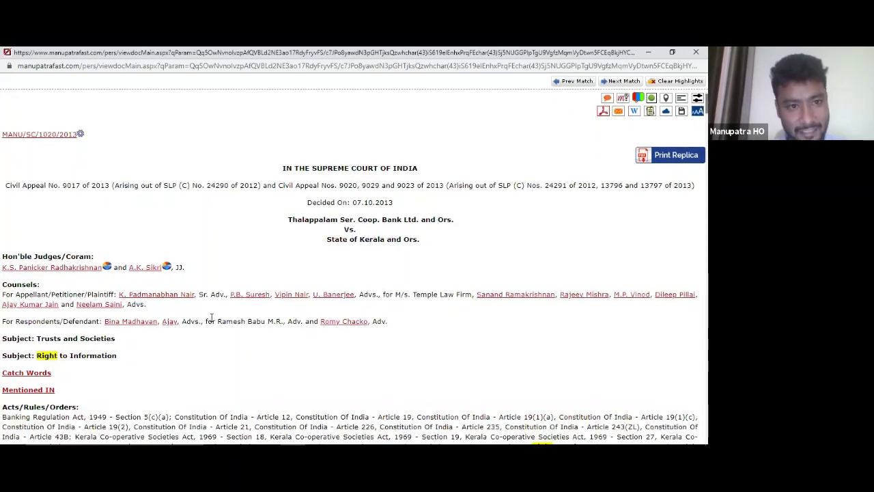
{"action": "scroll", "coordinate": [212, 318], "scroll_direction": "down", "scroll_amount": 2}
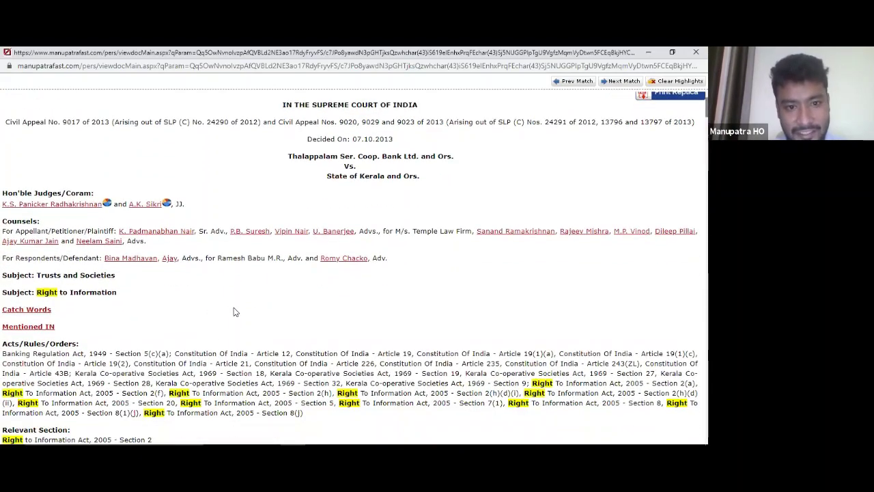
{"action": "scroll", "coordinate": [238, 328], "scroll_direction": "down", "scroll_amount": 1}
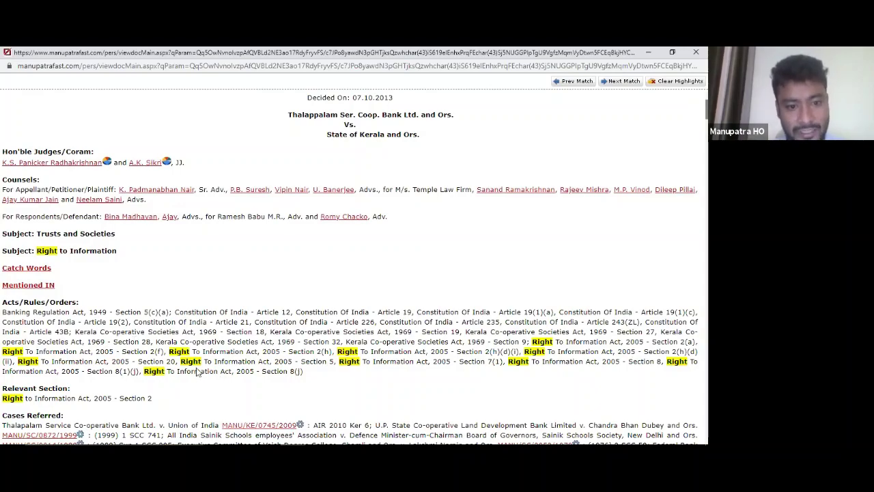
{"action": "scroll", "coordinate": [52, 299], "scroll_direction": "down", "scroll_amount": 1}
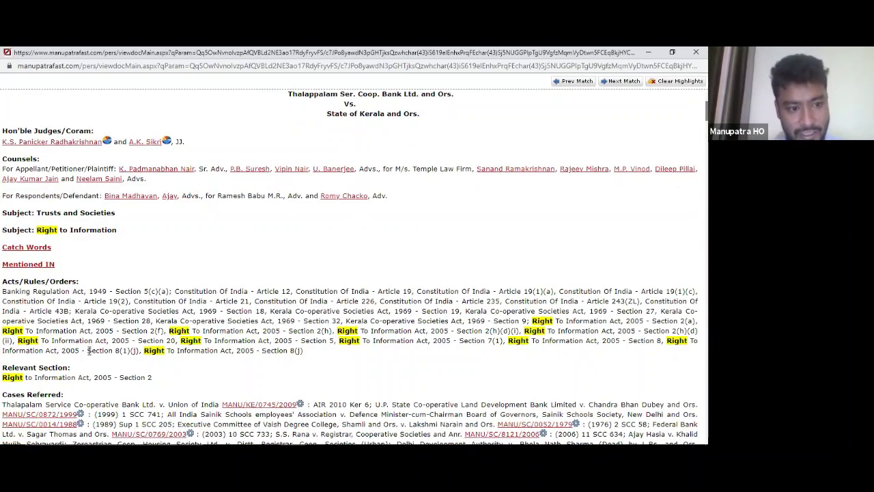
{"action": "scroll", "coordinate": [89, 351], "scroll_direction": "down", "scroll_amount": 1}
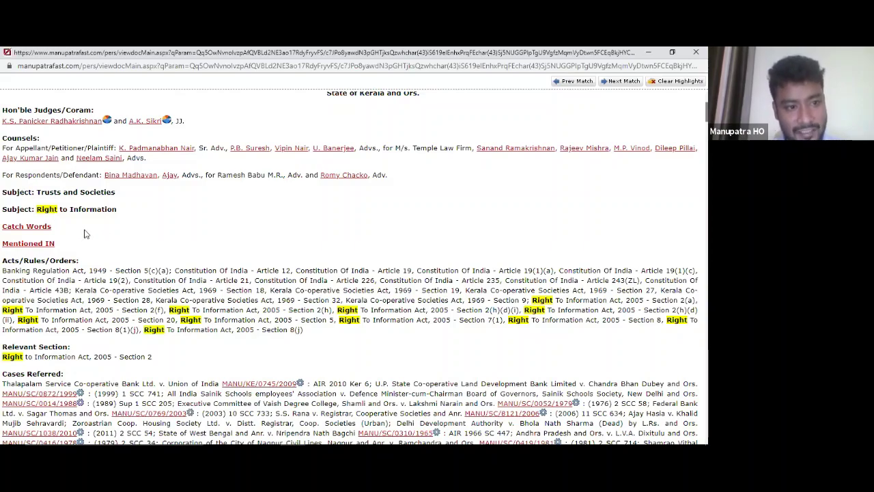
{"action": "scroll", "coordinate": [86, 233], "scroll_direction": "down", "scroll_amount": 3}
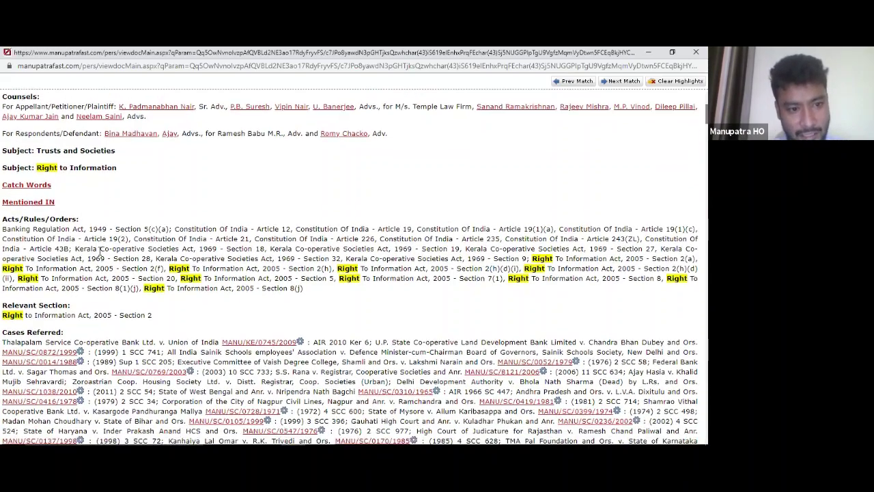
{"action": "scroll", "coordinate": [81, 253], "scroll_direction": "down", "scroll_amount": 6}
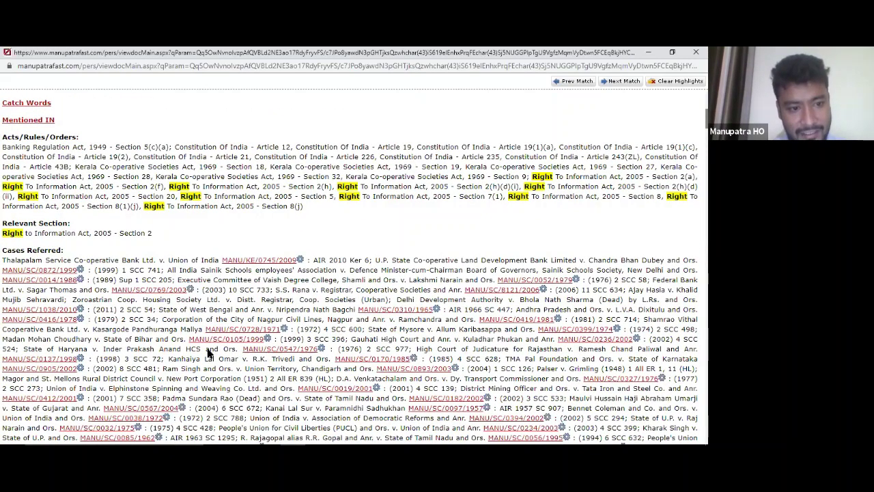
{"action": "scroll", "coordinate": [213, 352], "scroll_direction": "down", "scroll_amount": 1}
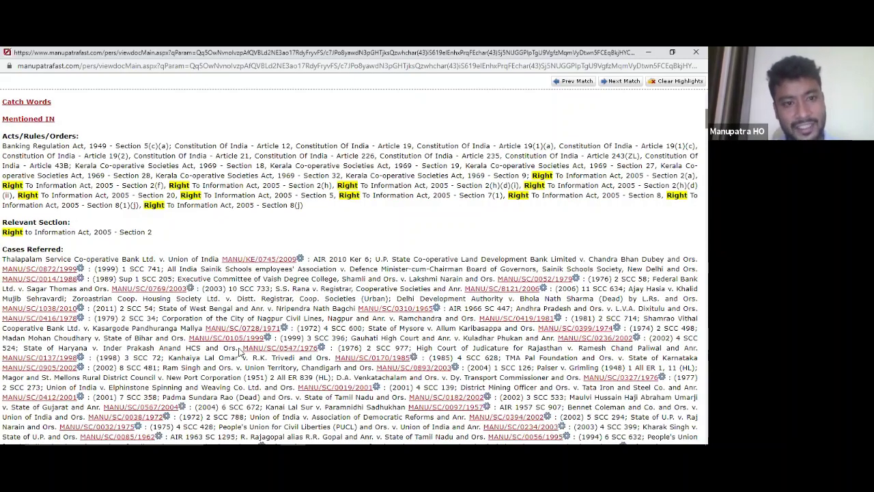
{"action": "scroll", "coordinate": [239, 351], "scroll_direction": "down", "scroll_amount": 2}
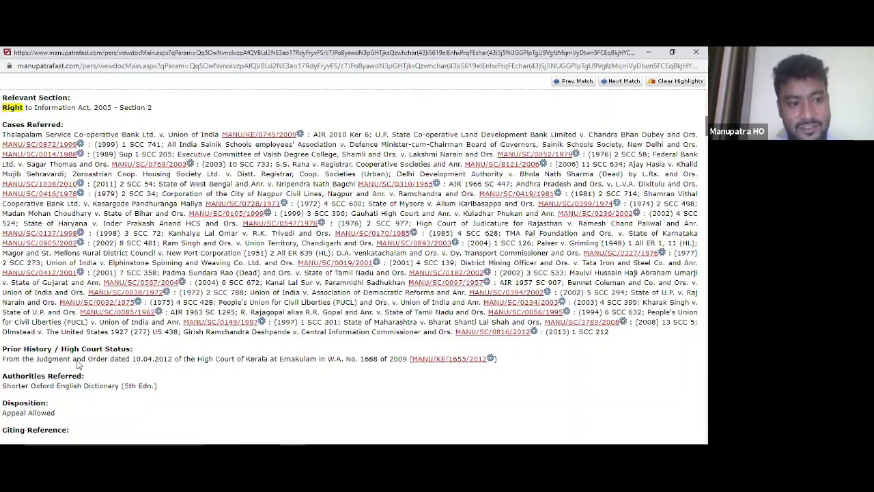
- View the Citing Reference chart of cases that the judgment discussed, and close it
{"action": "scroll", "coordinate": [142, 354], "scroll_direction": "down", "scroll_amount": 1}
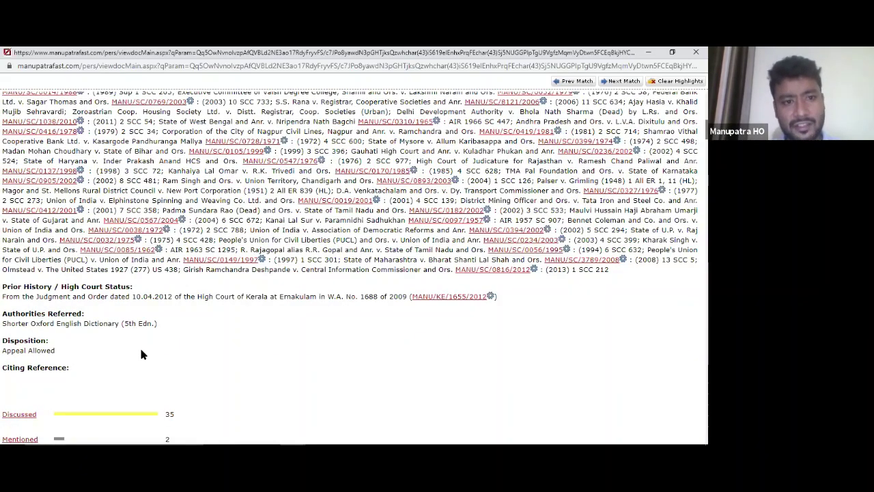
{"action": "scroll", "coordinate": [142, 354], "scroll_direction": "down", "scroll_amount": 1}
{"action": "left_click", "coordinate": [141, 352]}
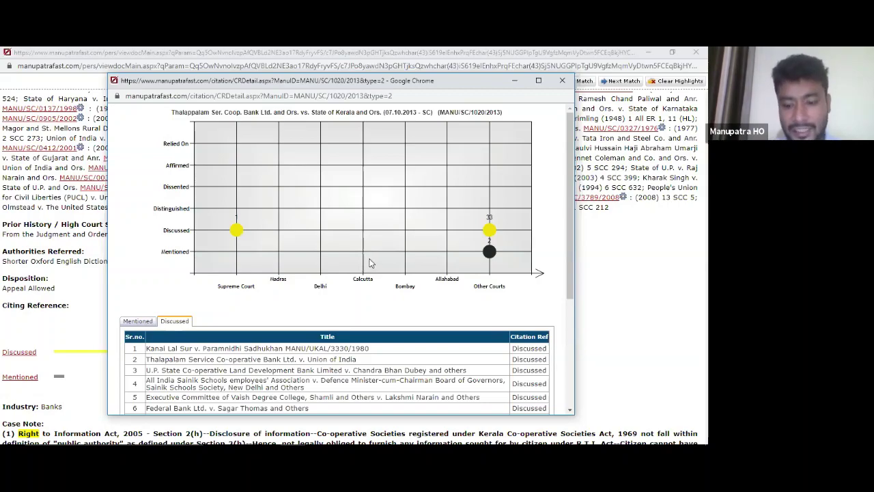
{"action": "key", "text": "ctrl+w"}
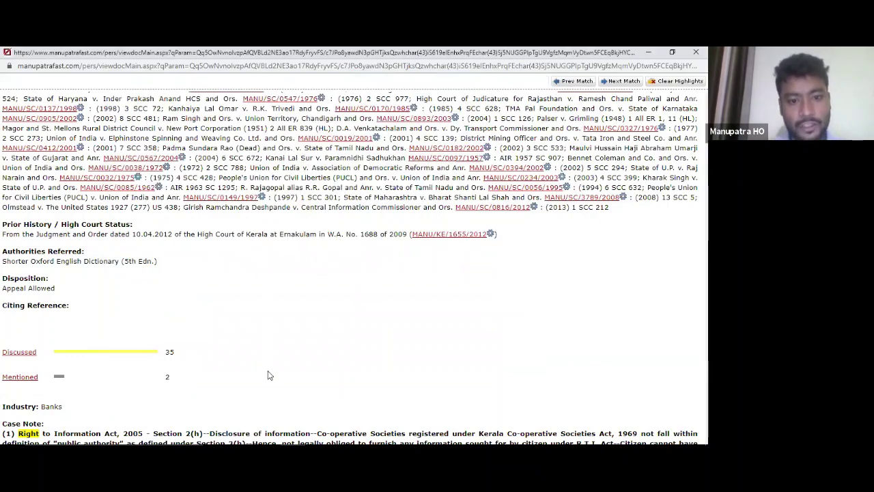
- Read the case note and the opening judgment paragraphs, select the text of paragraph 4, and return to the beginning
{"action": "scroll", "coordinate": [249, 359], "scroll_direction": "down", "scroll_amount": 4}
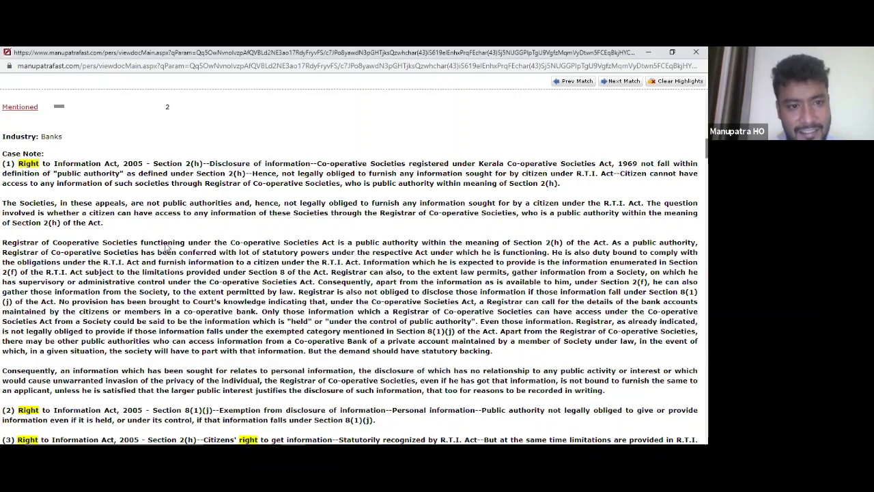
{"action": "scroll", "coordinate": [541, 95], "scroll_direction": "down", "scroll_amount": 5}
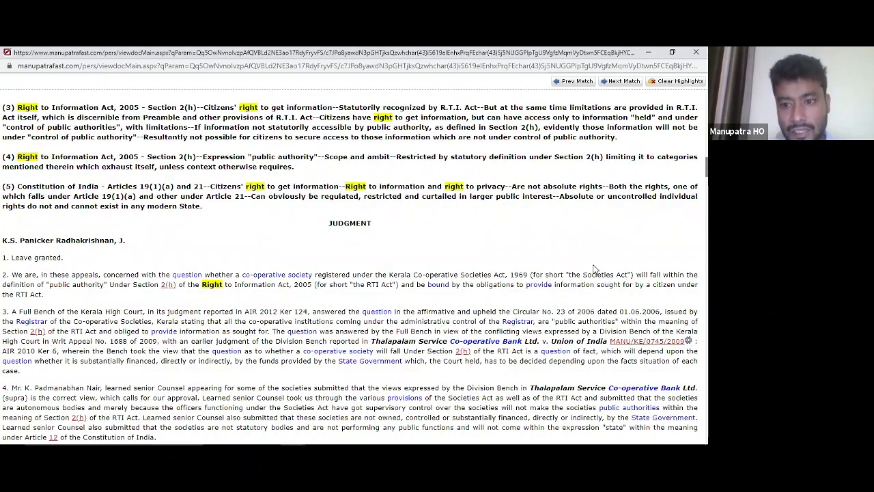
{"action": "scroll", "coordinate": [628, 302], "scroll_direction": "down", "scroll_amount": 1}
{"action": "left_click", "coordinate": [624, 300]}
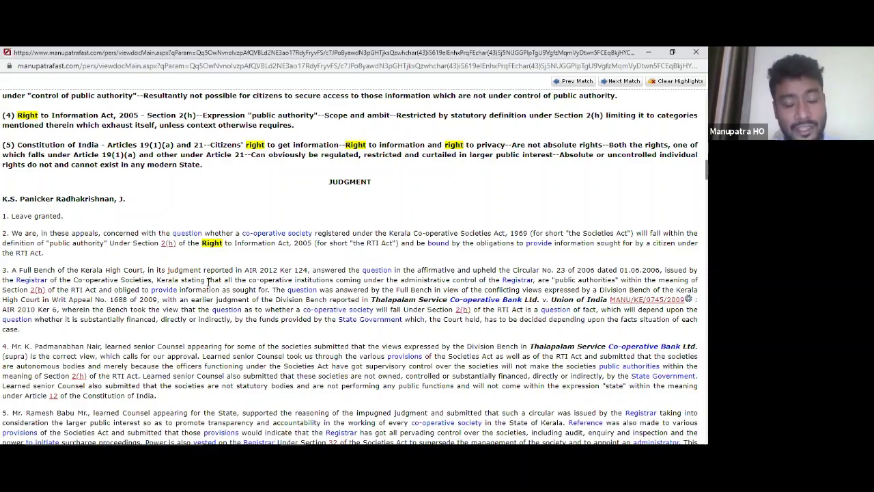
{"action": "scroll", "coordinate": [197, 281], "scroll_direction": "down", "scroll_amount": 1}
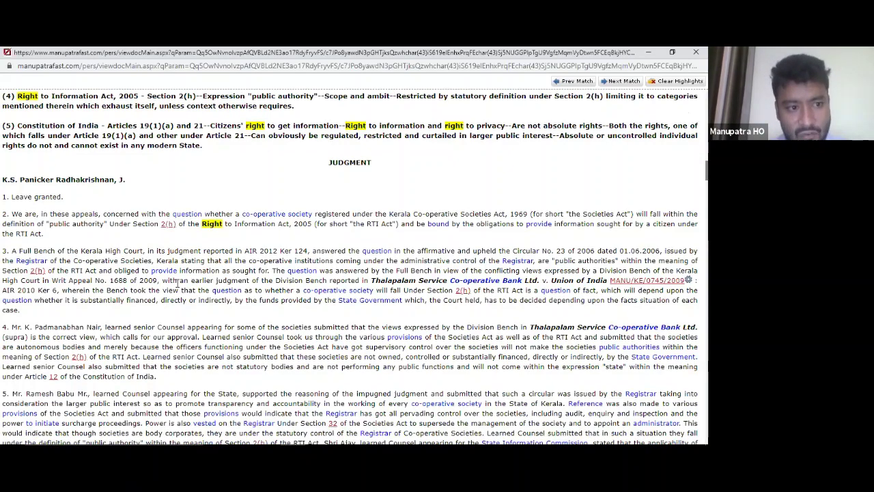
{"action": "scroll", "coordinate": [175, 284], "scroll_direction": "down", "scroll_amount": 1}
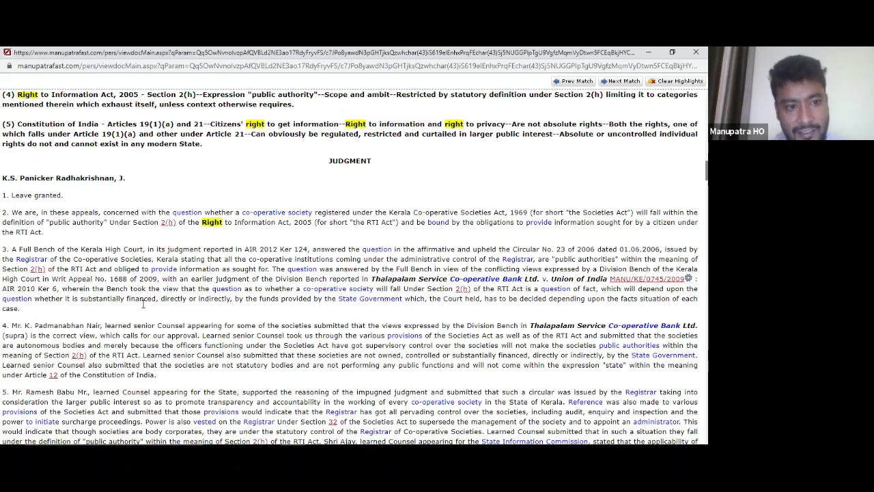
{"action": "scroll", "coordinate": [190, 277], "scroll_direction": "down", "scroll_amount": 1}
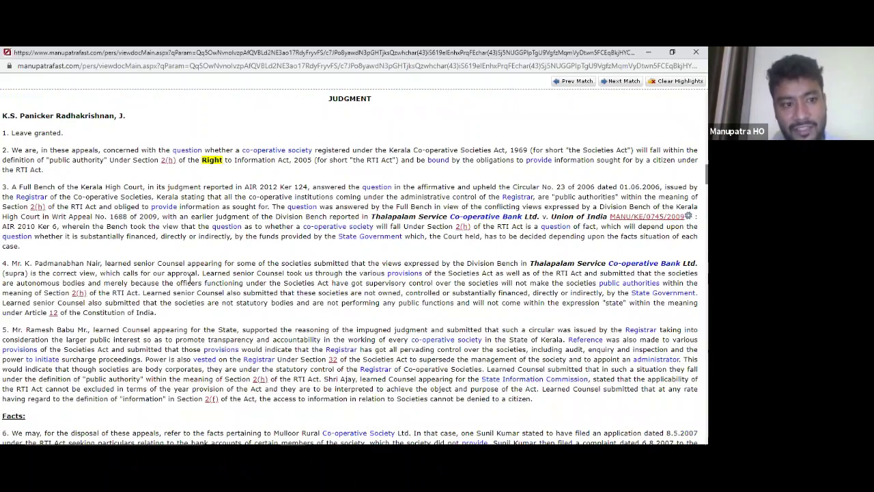
{"action": "triple_click", "coordinate": [190, 278]}
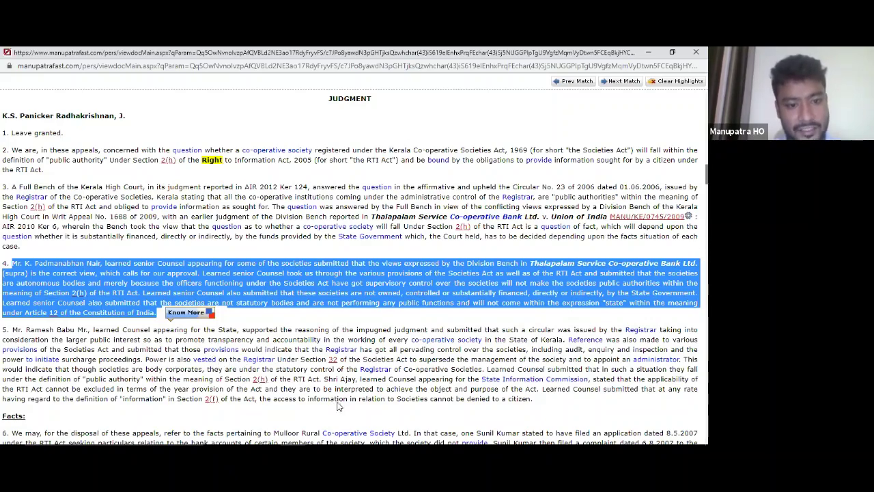
{"action": "key", "text": "Home"}
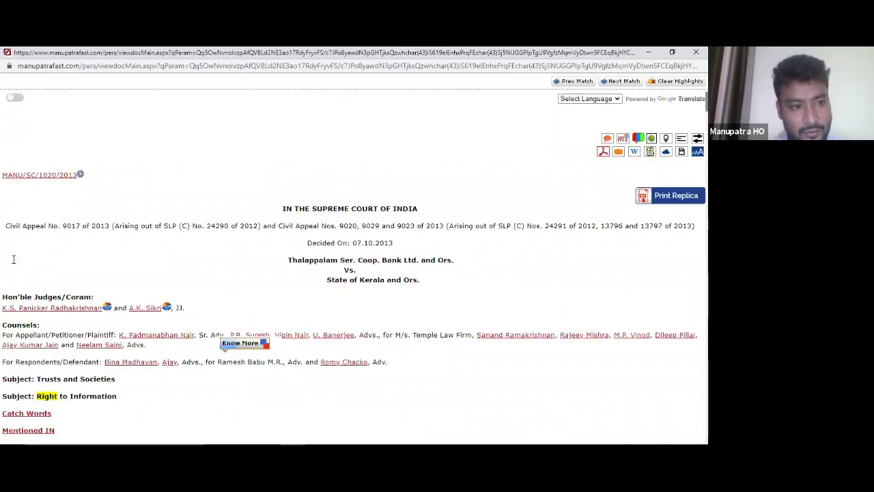
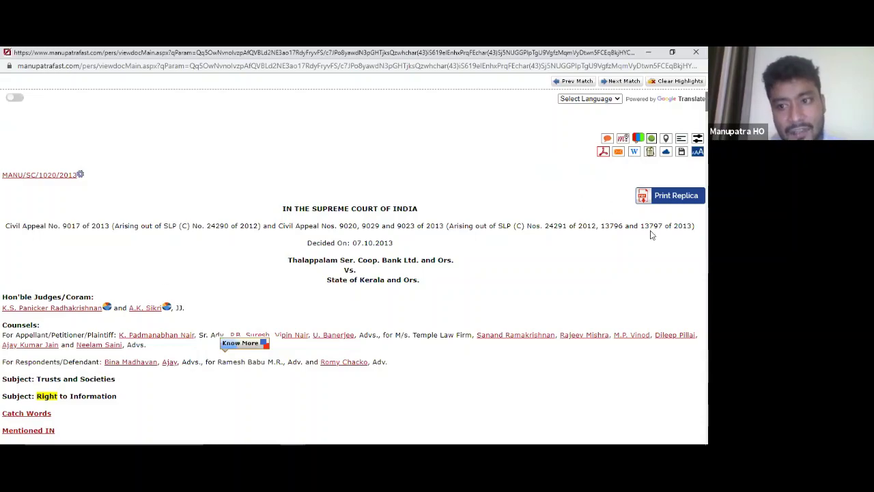
- Look through the judgment body for the highlighted and annotated paragraph 43, before the Right to Privacy section
{"action": "scroll", "coordinate": [354, 267], "scroll_direction": "down", "scroll_amount": 15}
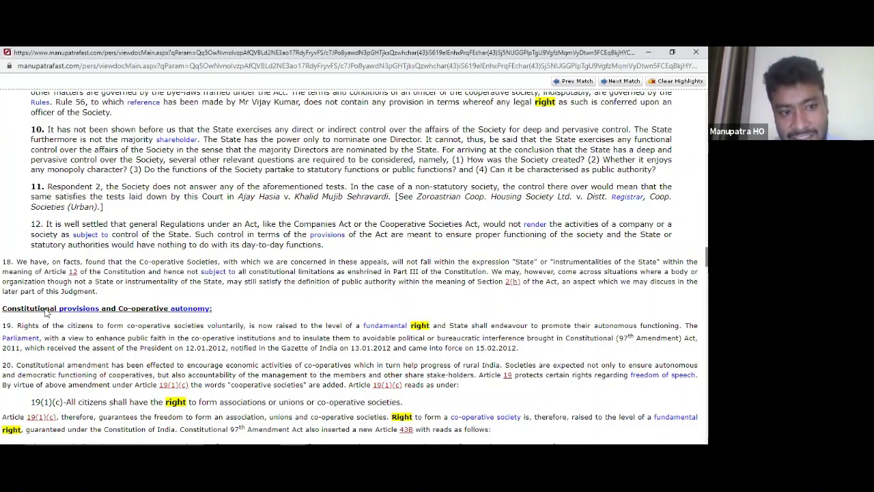
{"action": "scroll", "coordinate": [46, 311], "scroll_direction": "down", "scroll_amount": 15}
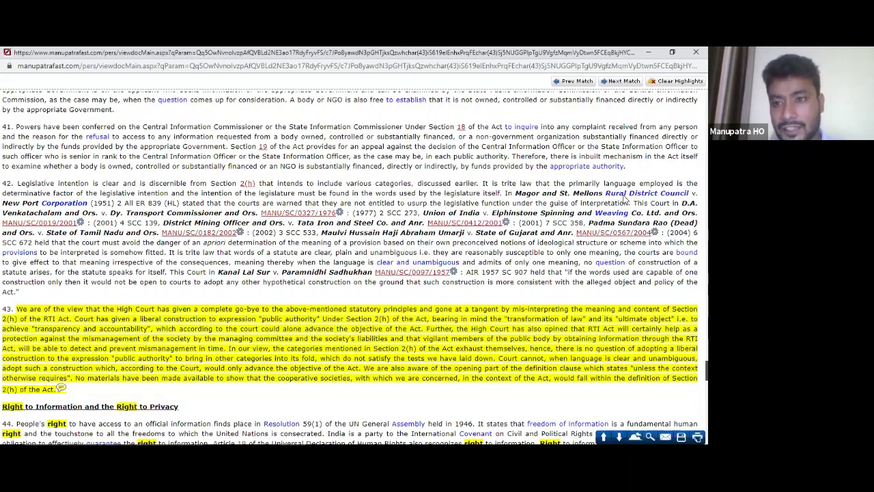
{"action": "scroll", "coordinate": [625, 198], "scroll_direction": "up", "scroll_amount": 1}
- Open the judgment in Sticky Note mode and highlight paragraph 6 under Facts in yellow
{"action": "key", "text": "Home"}
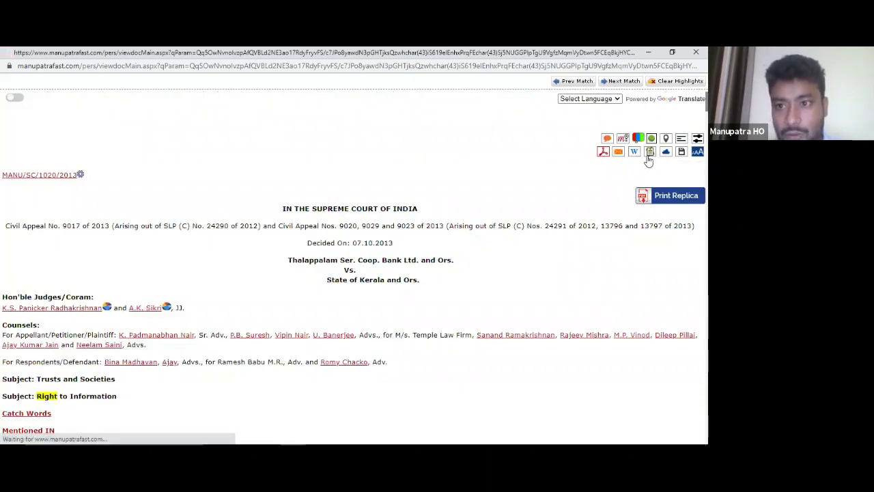
{"action": "left_click", "coordinate": [650, 154]}
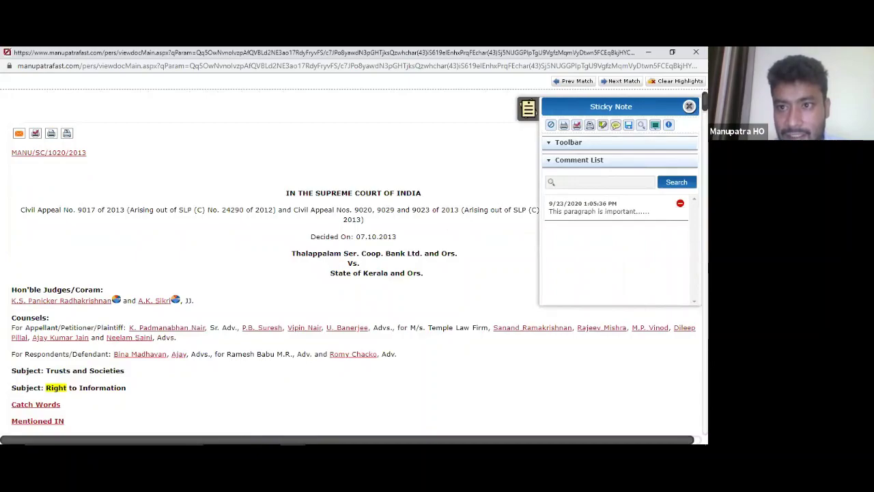
{"action": "scroll", "coordinate": [273, 259], "scroll_direction": "down", "scroll_amount": 3}
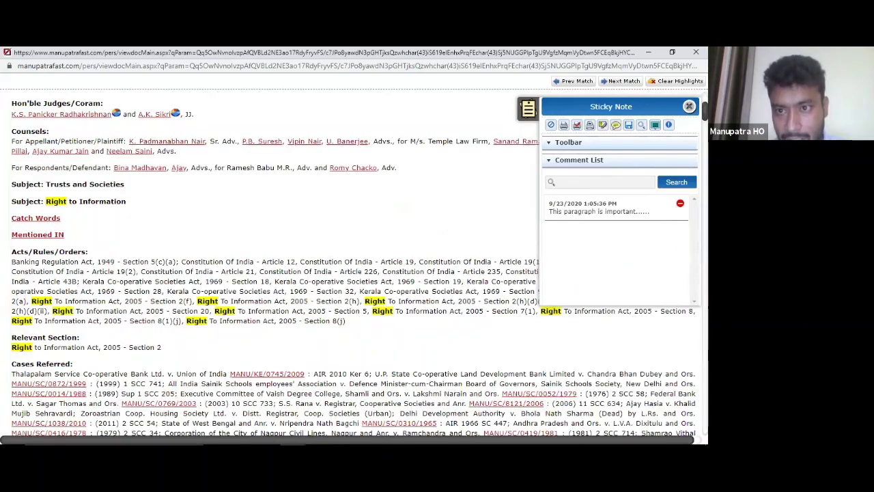
{"action": "scroll", "coordinate": [353, 183], "scroll_direction": "down", "scroll_amount": 10}
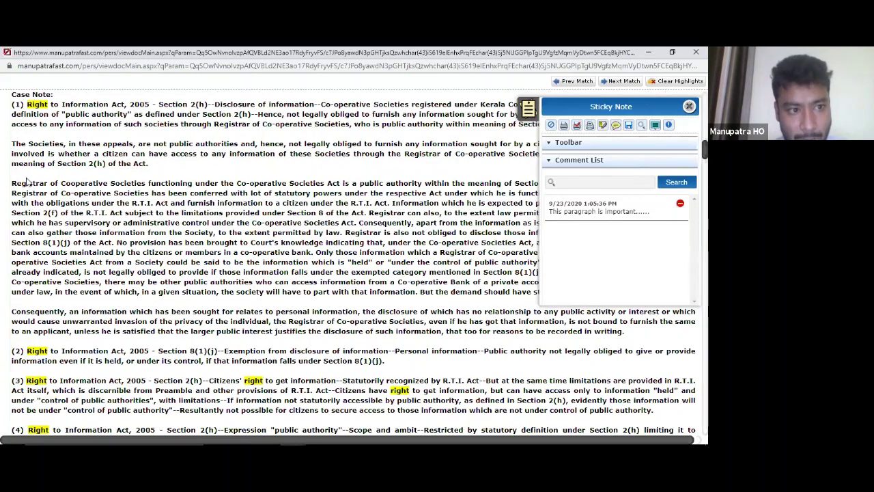
{"action": "scroll", "coordinate": [20, 181], "scroll_direction": "down", "scroll_amount": 5}
{"action": "left_click_drag", "start_coordinate": [21, 183], "coordinate": [429, 246]}
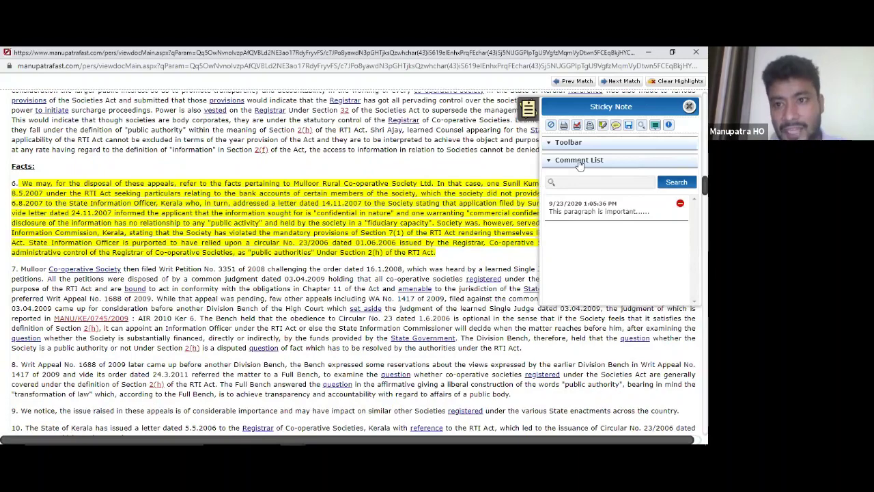
- Add a sticky note at the end of highlighted paragraph 6, titled "important" with the text "this is important"
{"action": "left_click", "coordinate": [441, 257]}
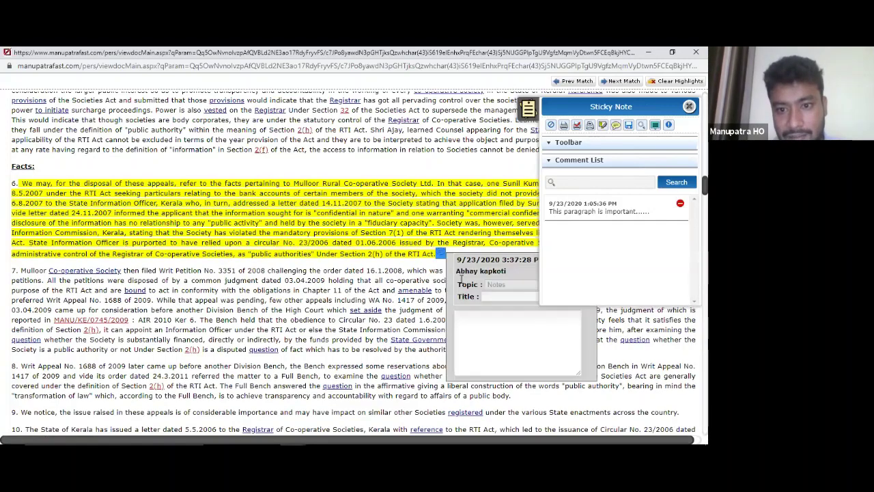
{"action": "left_click", "coordinate": [500, 298]}
{"action": "type", "text": "imp"}
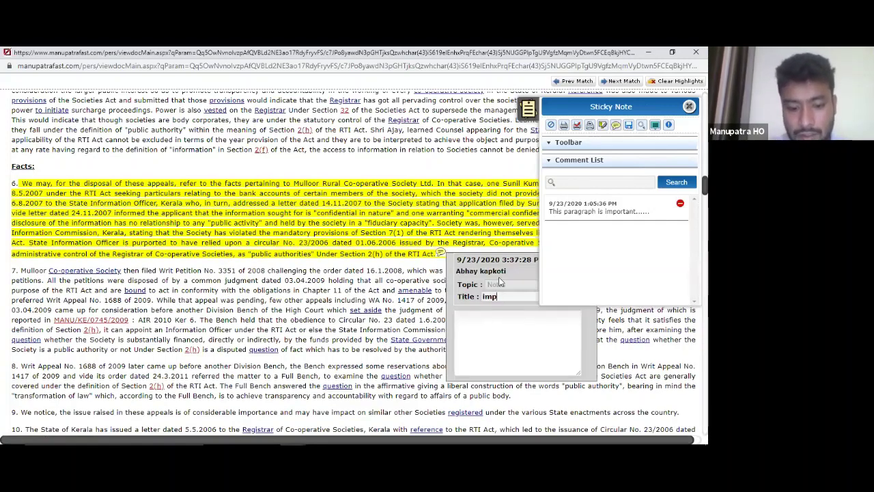
{"action": "type", "text": "rortan"}
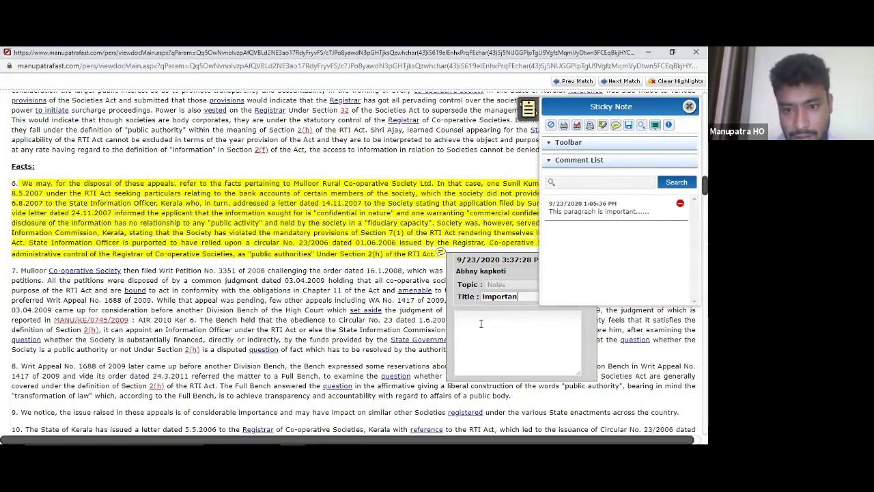
{"action": "type", "text": "t"}
{"action": "left_click", "coordinate": [481, 324]}
{"action": "type", "text": "this is "}
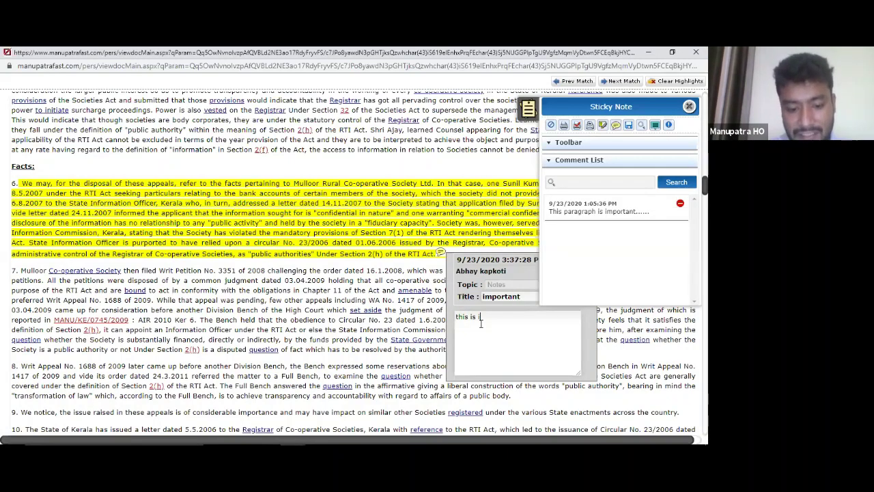
{"action": "type", "text": "important"}
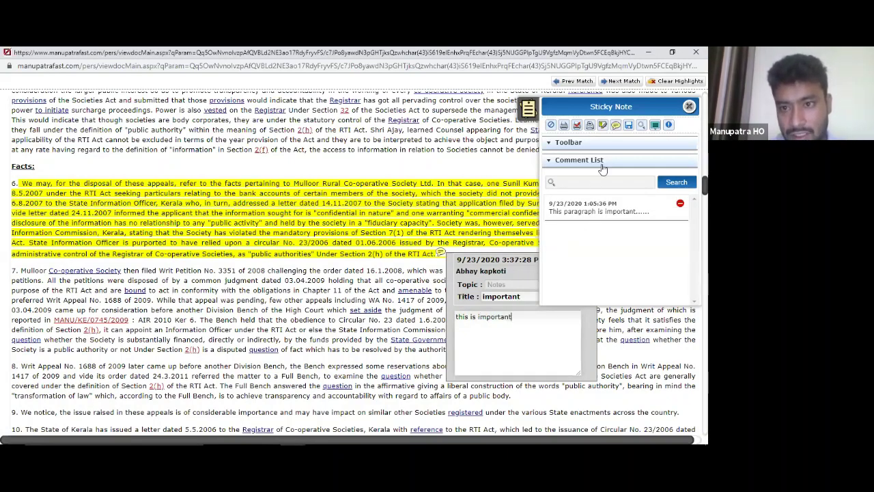
- Close the Sticky Note panel and return to the beginning of the judgment
{"action": "left_click_drag", "start_coordinate": [518, 279], "coordinate": [471, 297]}
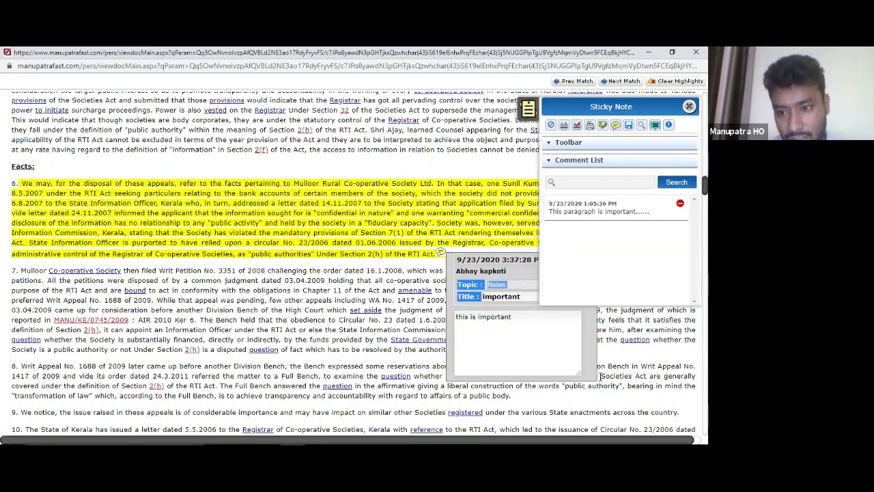
{"action": "left_click_drag", "start_coordinate": [504, 268], "coordinate": [497, 270]}
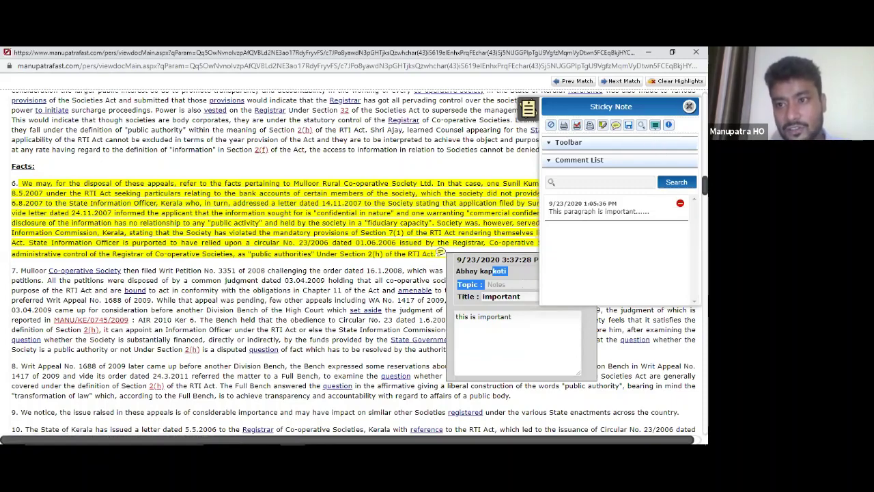
{"action": "left_click", "coordinate": [689, 106]}
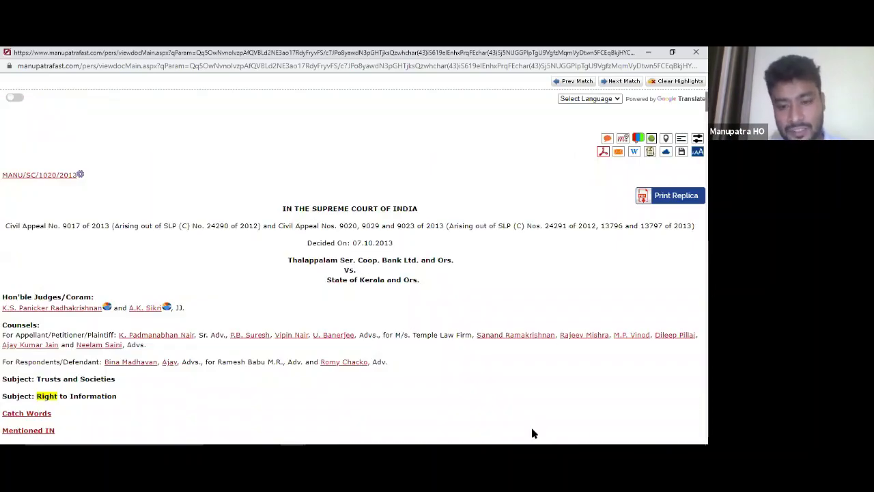
- Switch to the PowerPoint slide show and advance to the Manupatra PDF slide
{"action": "mouse_move", "coordinate": [512, 435]}
{"action": "left_click", "coordinate": [470, 435]}
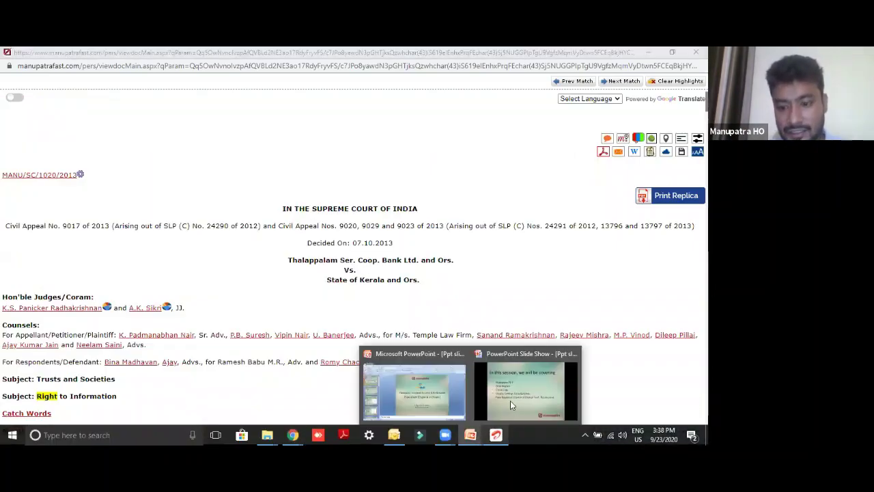
{"action": "left_click", "coordinate": [510, 400]}
{"action": "left_click", "coordinate": [510, 400]}
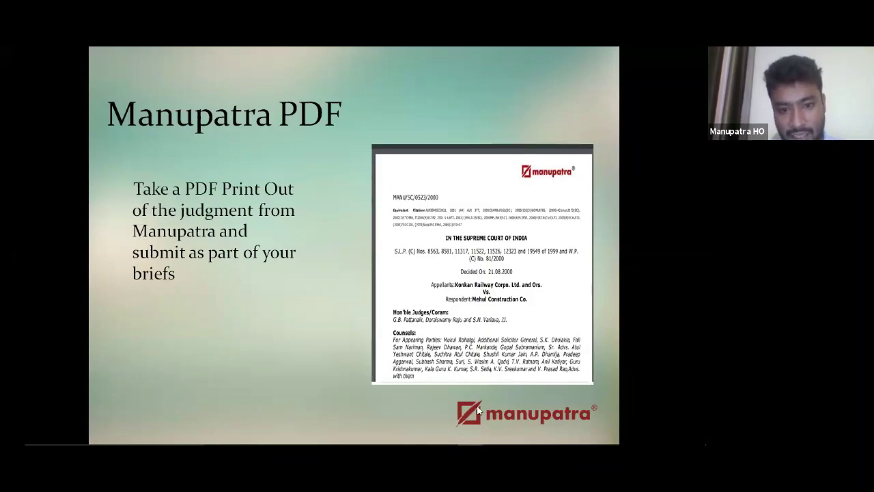
- Return to the judgment in Chrome, generate its print PDF with the case note, and maximize the PDF window
{"action": "mouse_move", "coordinate": [343, 434]}
{"action": "key", "text": "super"}
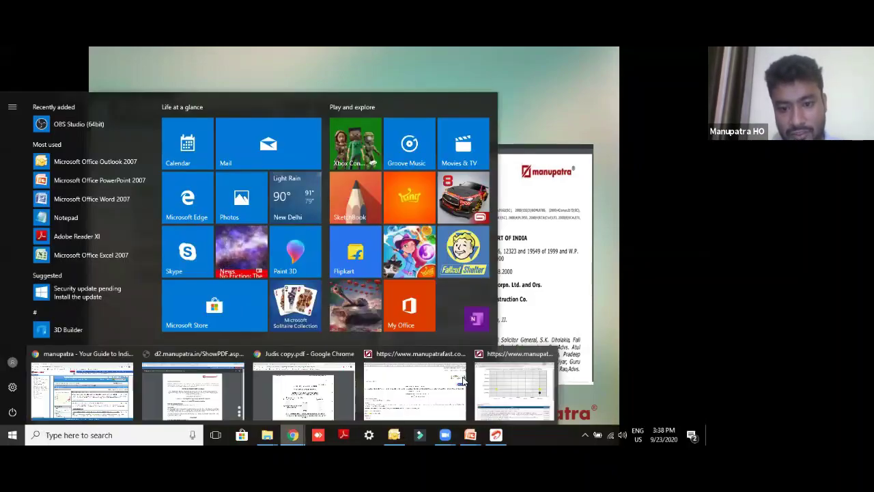
{"action": "left_click", "coordinate": [603, 153]}
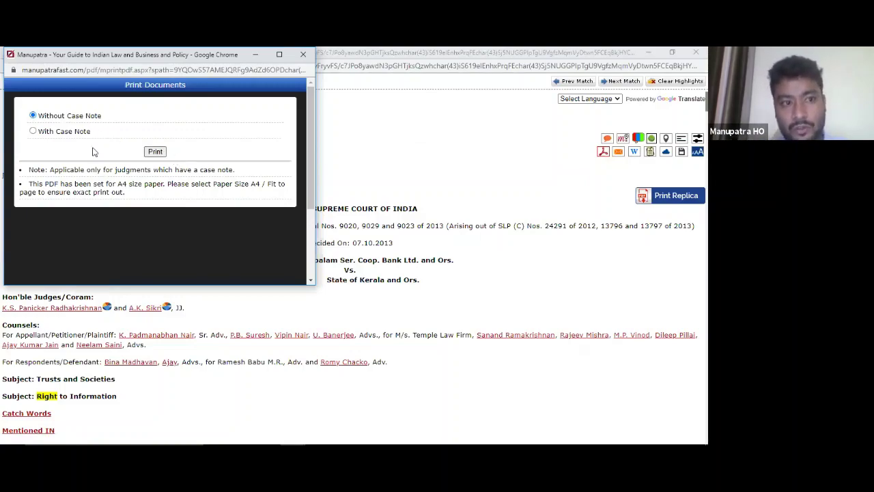
{"action": "left_click", "coordinate": [32, 131]}
{"action": "left_click", "coordinate": [153, 152]}
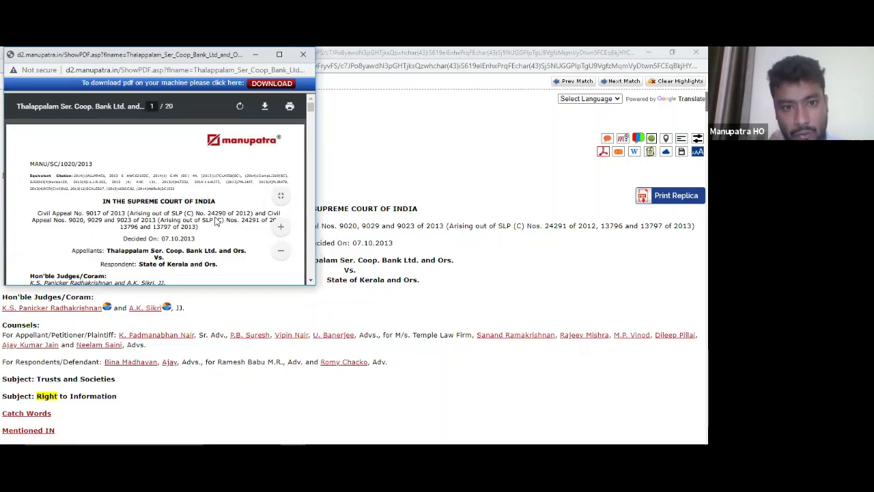
{"action": "key", "text": "super+Up"}
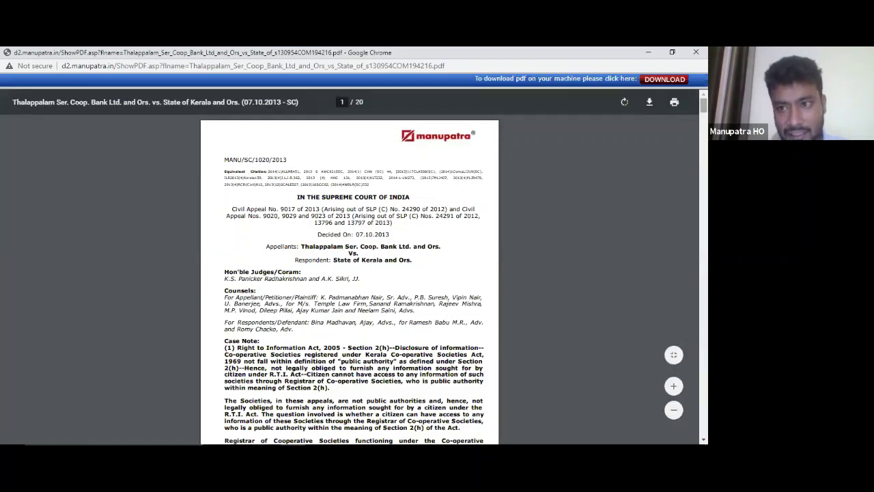
- Review the case details, case note and footer on the first page of the PDF, and close it
{"action": "scroll", "coordinate": [382, 307], "scroll_direction": "down", "scroll_amount": 3}
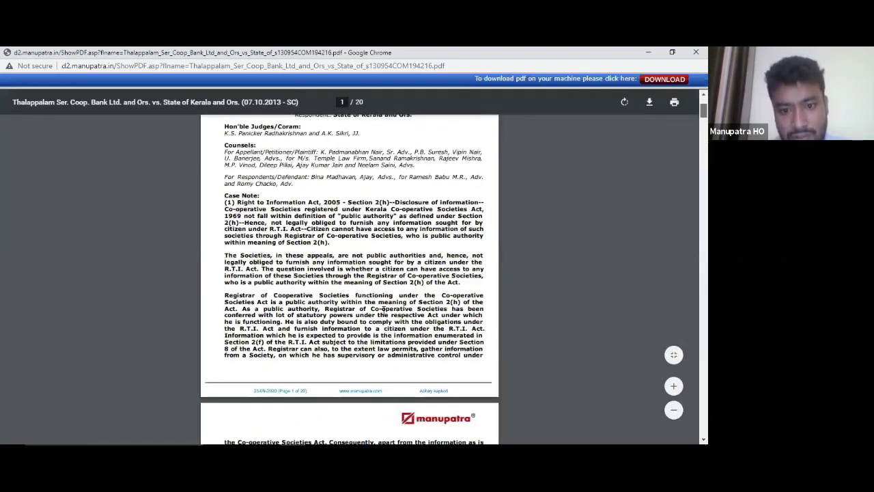
{"action": "scroll", "coordinate": [424, 366], "scroll_direction": "down", "scroll_amount": 1}
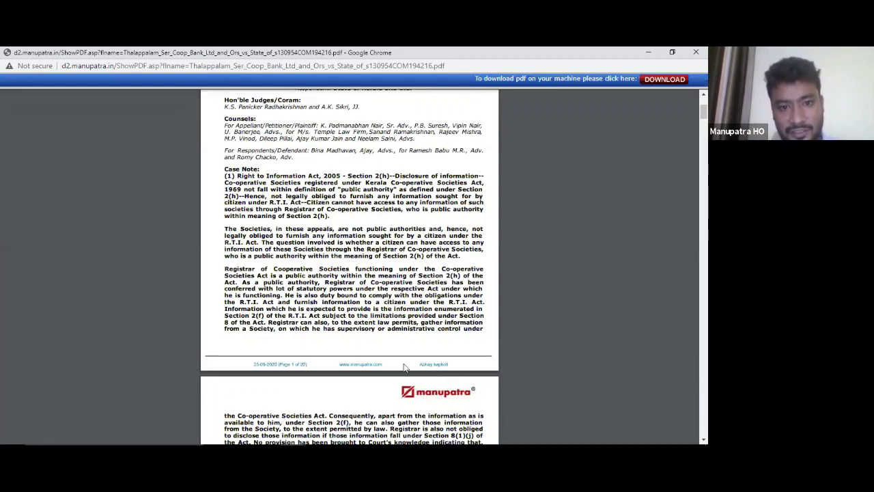
{"action": "scroll", "coordinate": [388, 351], "scroll_direction": "up", "scroll_amount": 1}
{"action": "scroll", "coordinate": [388, 351], "scroll_direction": "up", "scroll_amount": 2}
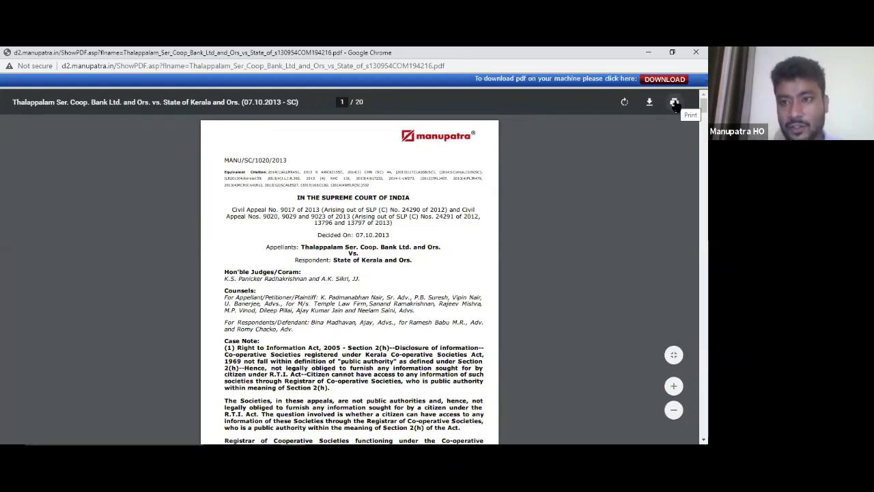
{"action": "left_click", "coordinate": [695, 53]}
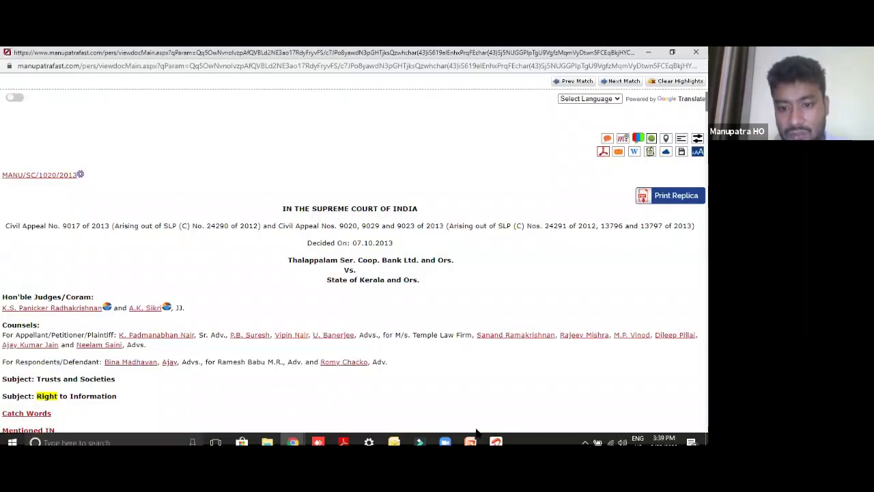
- Switch back to the PowerPoint slide show and advance to the Print Replica slide
{"action": "mouse_move", "coordinate": [472, 434]}
{"action": "left_click", "coordinate": [538, 386]}
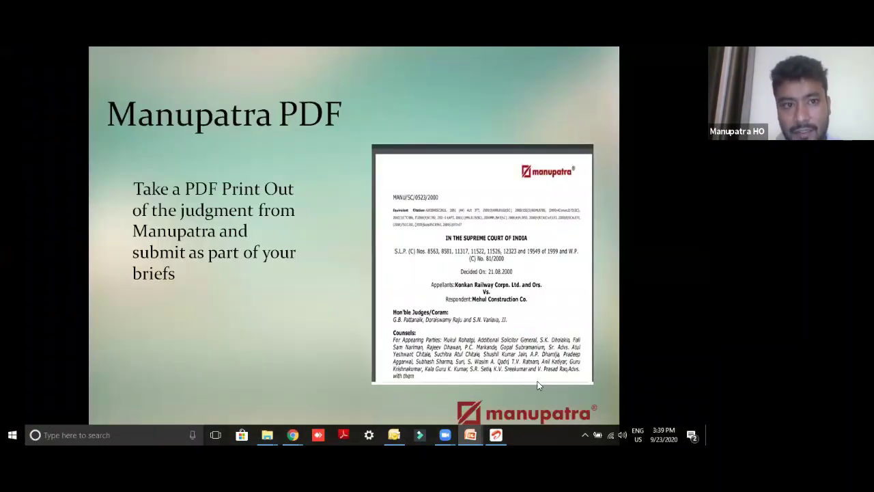
{"action": "left_click", "coordinate": [538, 385]}
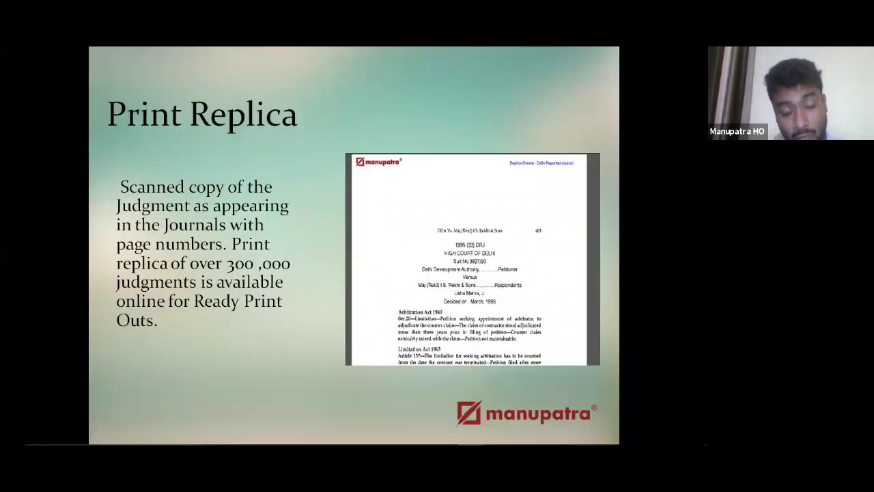
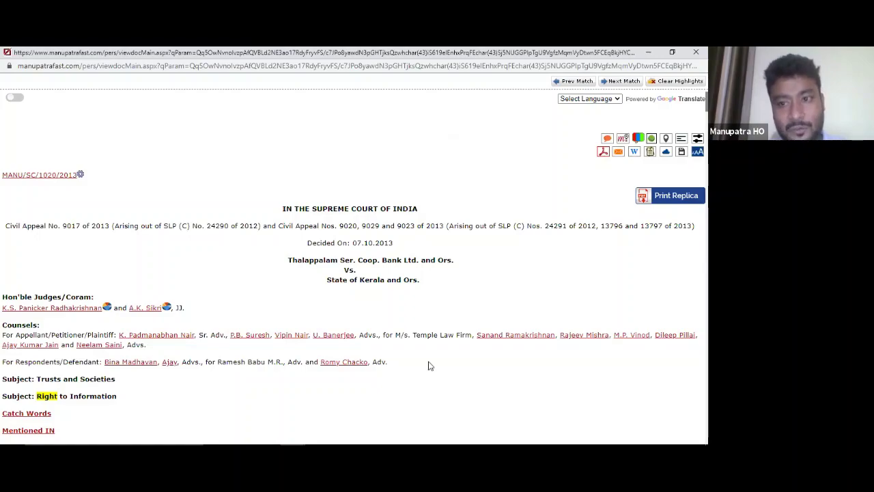
- Open the AWC print replica of the judgment in a maximized window and read through its first page
{"action": "left_click", "coordinate": [652, 199]}
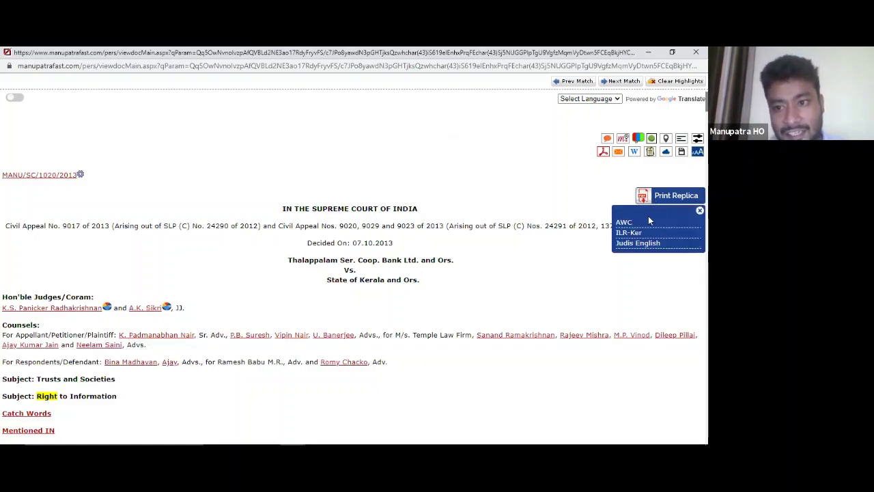
{"action": "left_click", "coordinate": [623, 225]}
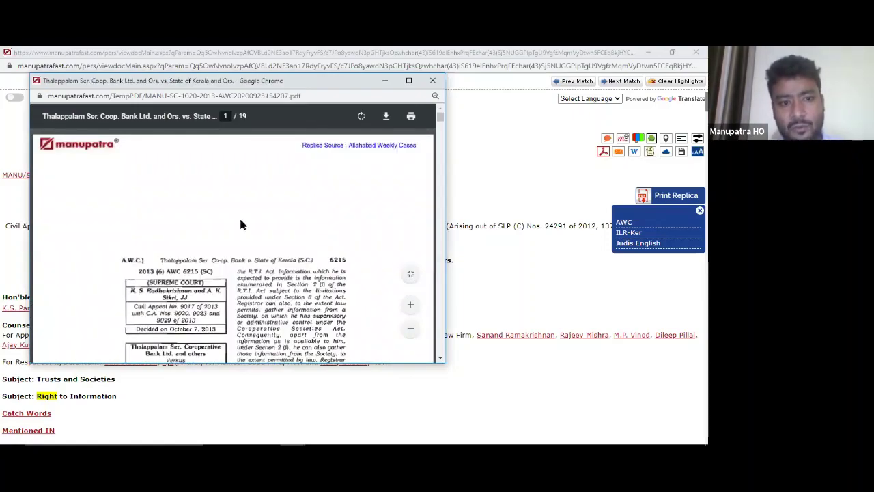
{"action": "double_click", "coordinate": [250, 80]}
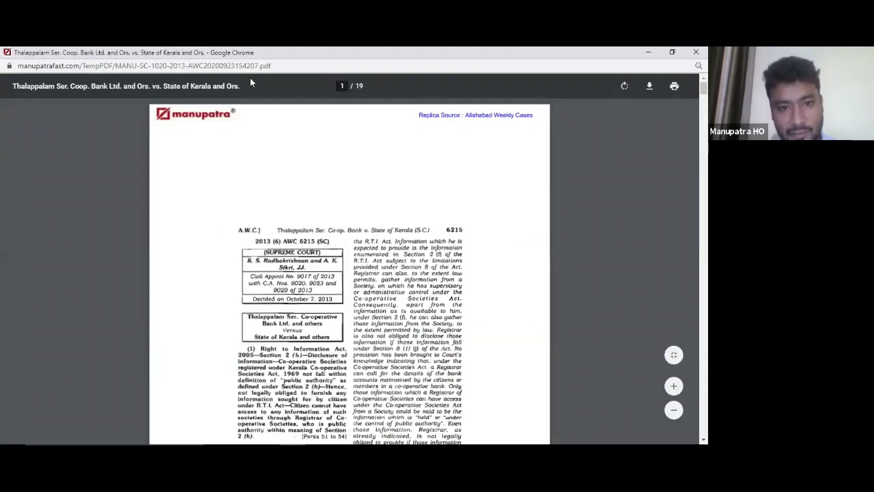
{"action": "left_click", "coordinate": [666, 91]}
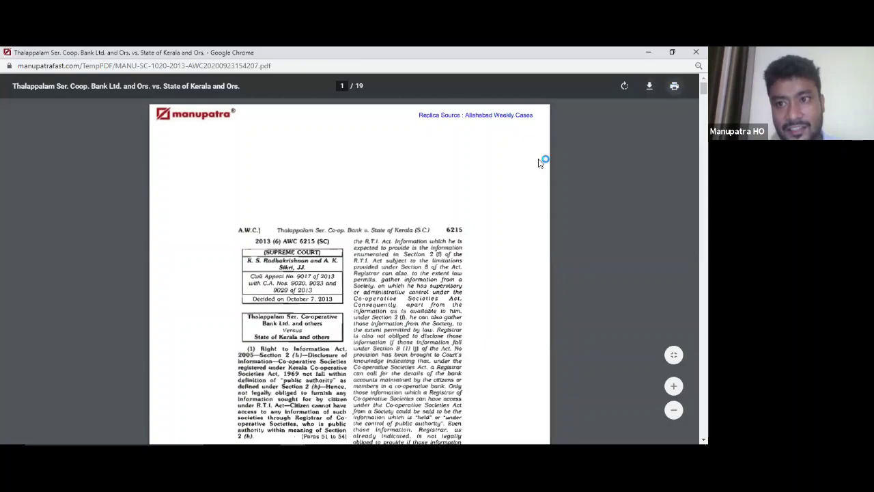
{"action": "scroll", "coordinate": [280, 191], "scroll_direction": "down", "scroll_amount": 3}
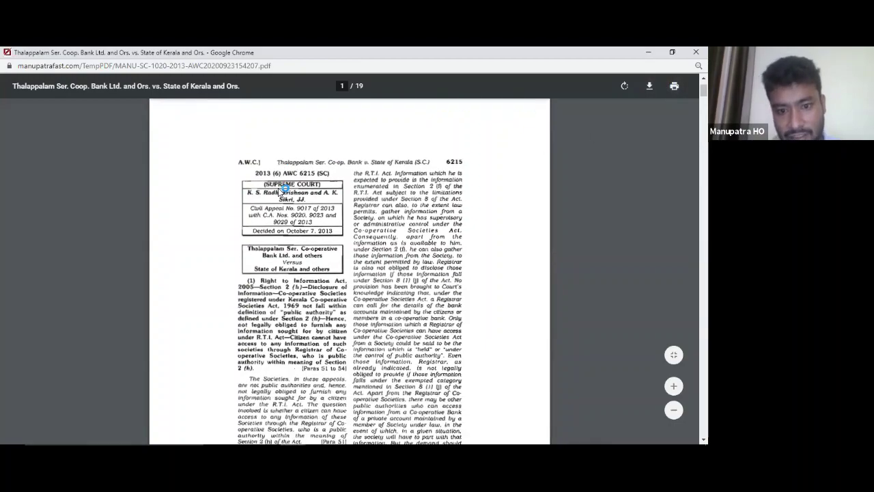
{"action": "scroll", "coordinate": [280, 191], "scroll_direction": "down", "scroll_amount": 3}
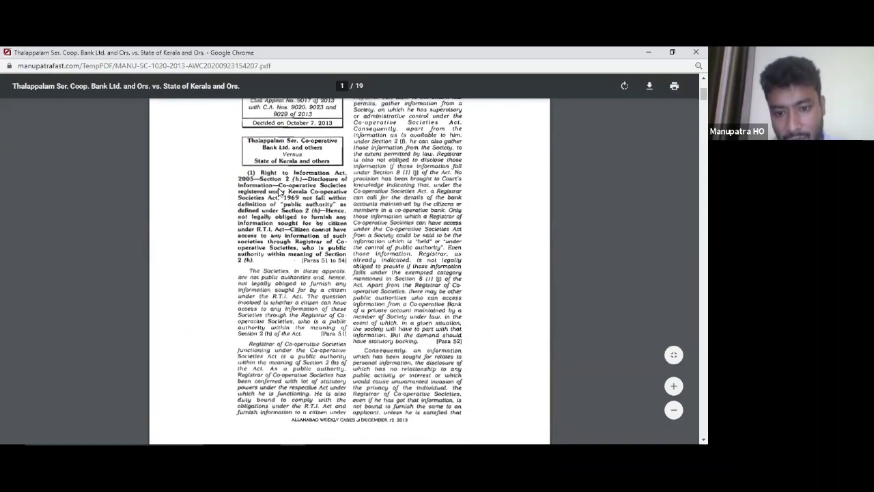
{"action": "scroll", "coordinate": [280, 192], "scroll_direction": "down", "scroll_amount": 1}
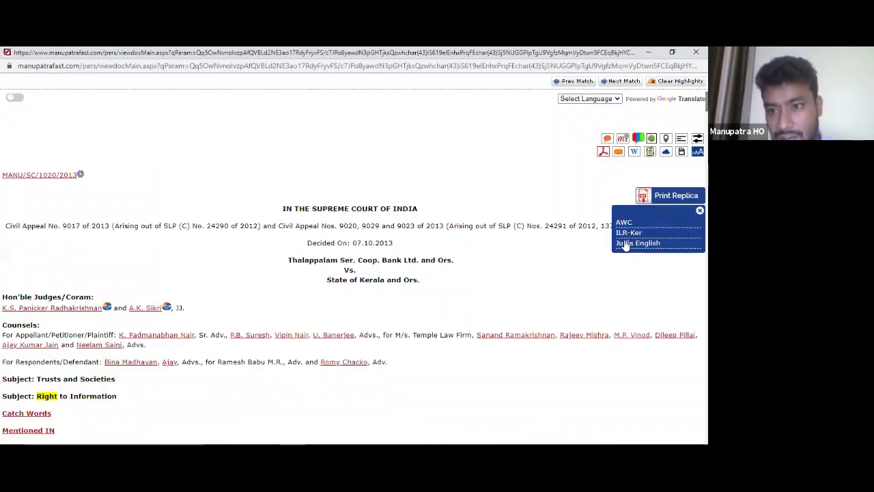
- Open the ILR-Ker print replica in a maximized window, read through its first page, and close it
{"action": "left_click", "coordinate": [628, 233]}
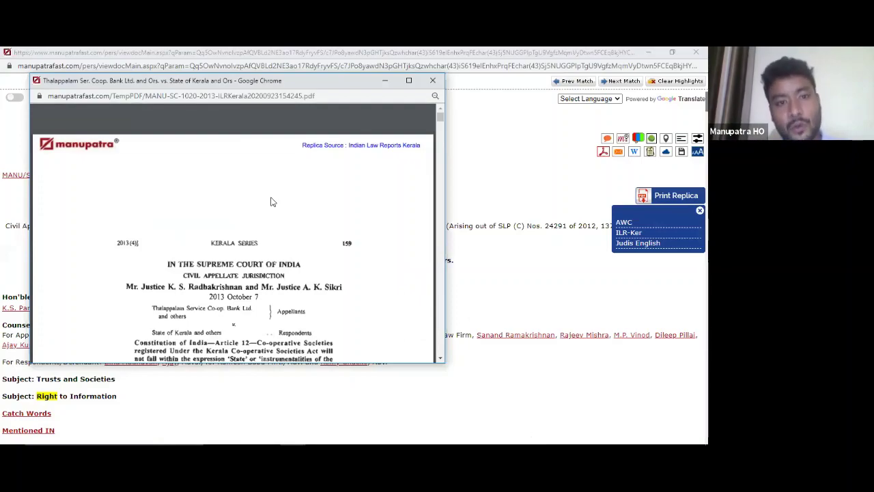
{"action": "left_click", "coordinate": [408, 81]}
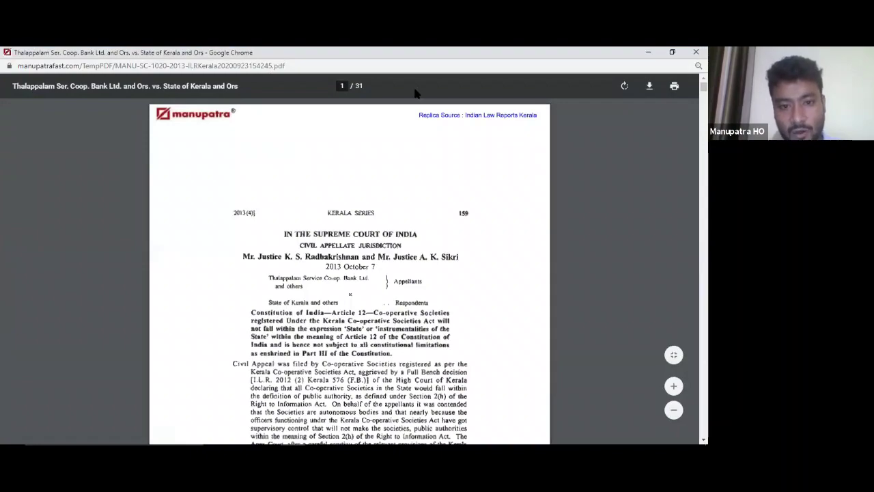
{"action": "scroll", "coordinate": [495, 178], "scroll_direction": "down", "scroll_amount": 1}
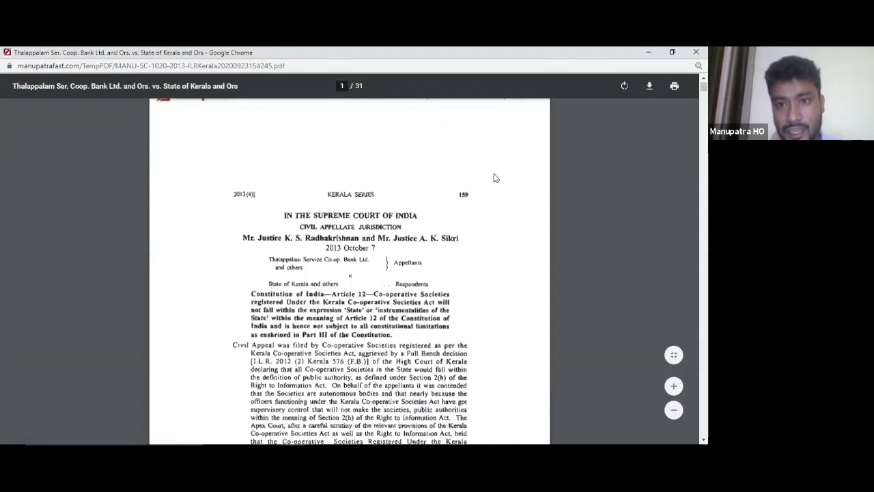
{"action": "scroll", "coordinate": [492, 175], "scroll_direction": "down", "scroll_amount": 2}
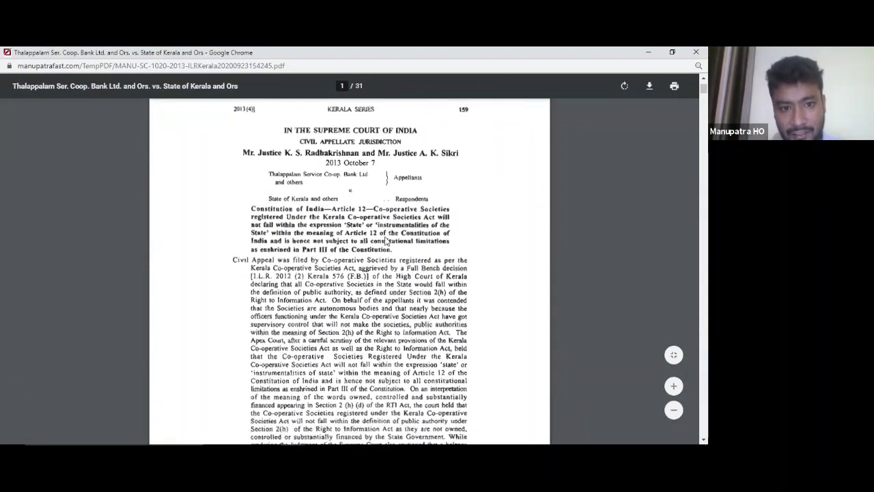
{"action": "scroll", "coordinate": [386, 240], "scroll_direction": "down", "scroll_amount": 3}
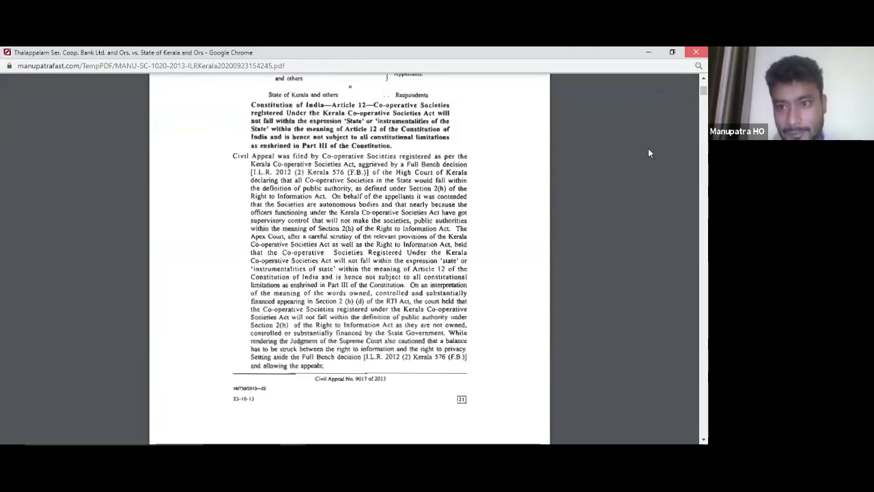
{"action": "key", "text": "ctrl+w"}
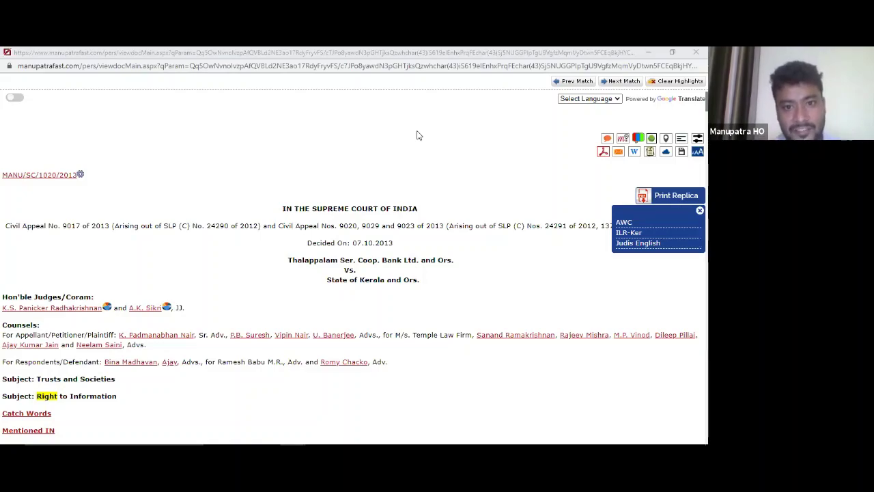
- Switch to the File Explorer window and open the judis.nic folder inside the manupatra print out web folder
{"action": "left_click", "coordinate": [394, 435]}
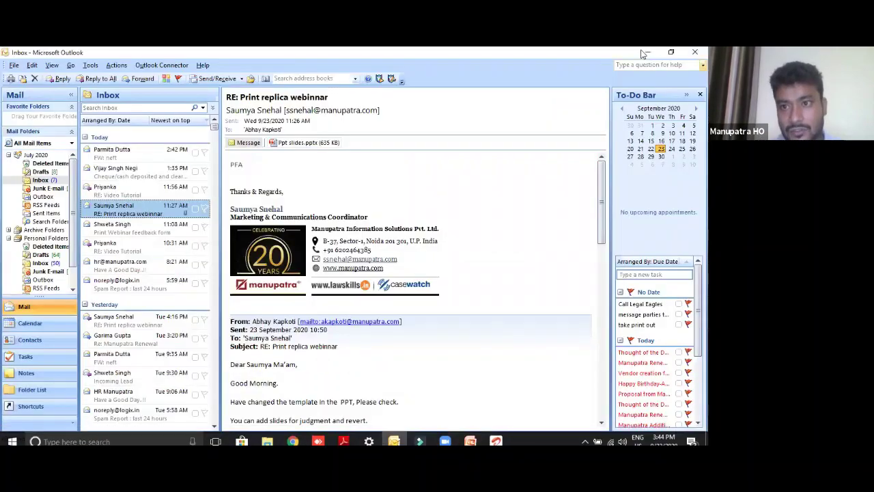
{"action": "left_click", "coordinate": [646, 54]}
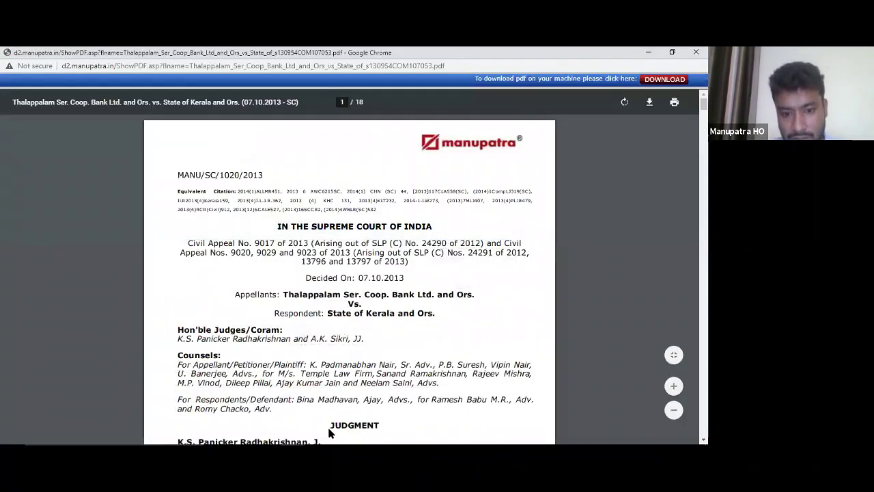
{"action": "key", "text": "alt+Tab"}
{"action": "double_click", "coordinate": [211, 161]}
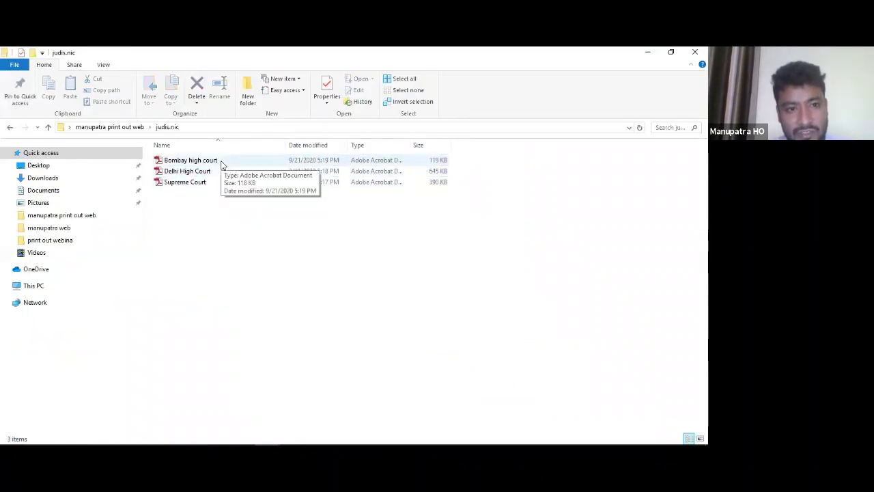
- Open the Bombay high court PDF and skim its opening pages, returning to the court heading on page 1
{"action": "double_click", "coordinate": [220, 163]}
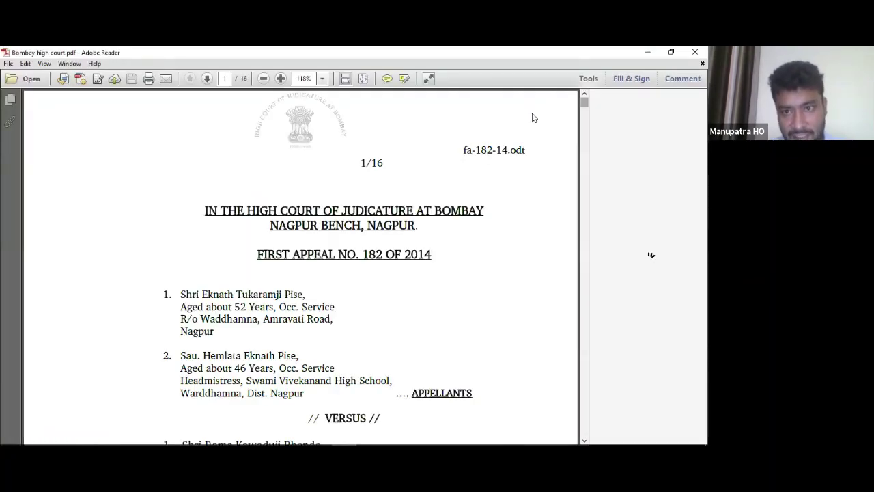
{"action": "scroll", "coordinate": [584, 130], "scroll_direction": "down", "scroll_amount": 3}
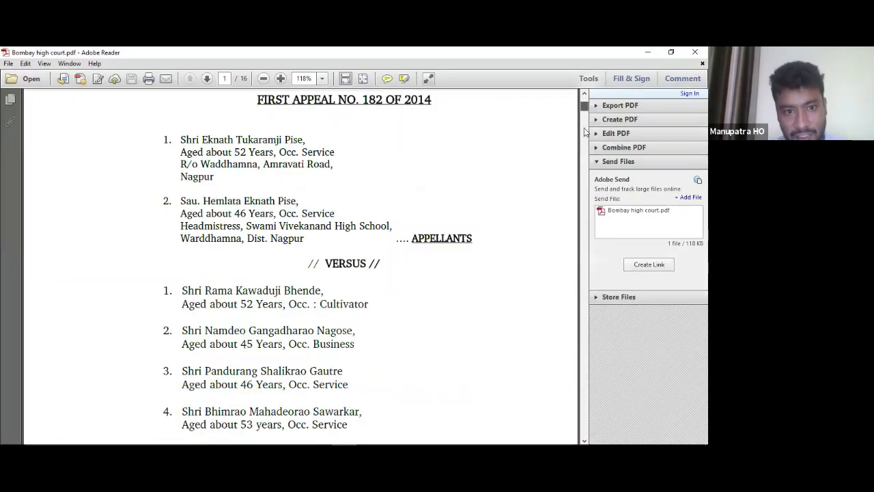
{"action": "scroll", "coordinate": [580, 126], "scroll_direction": "down", "scroll_amount": 3}
{"action": "scroll", "coordinate": [355, 245], "scroll_direction": "down", "scroll_amount": 10}
{"action": "scroll", "coordinate": [356, 245], "scroll_direction": "up", "scroll_amount": 15}
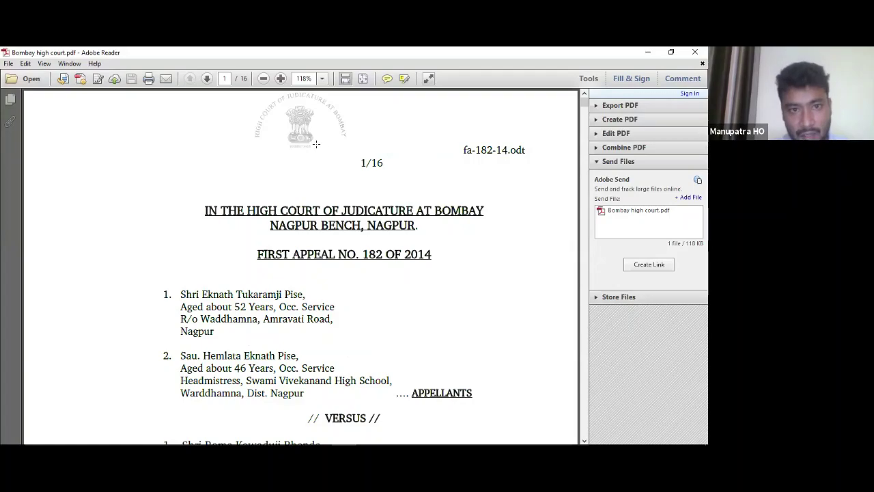
- Open the Delhi High Court PDF from the judis.nic folder, view its first page, and return to the folder
{"action": "key", "text": "alt+Tab"}
{"action": "left_click", "coordinate": [176, 172]}
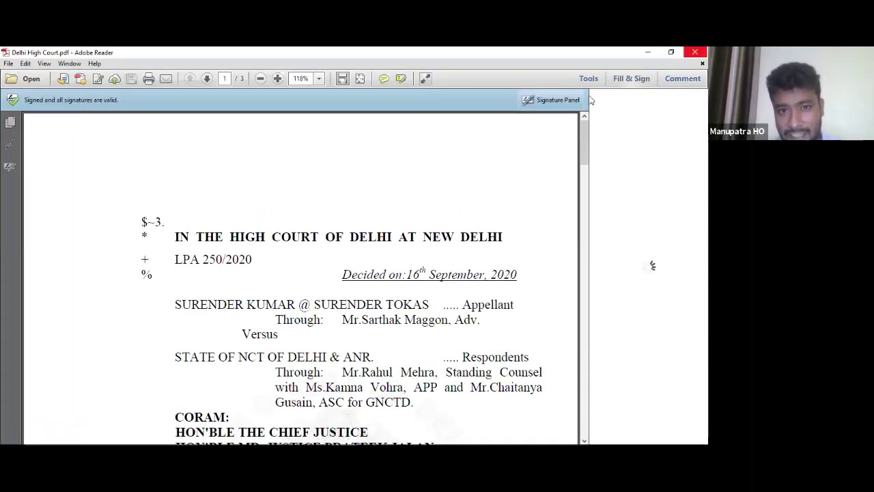
{"action": "key", "text": "alt+Tab"}
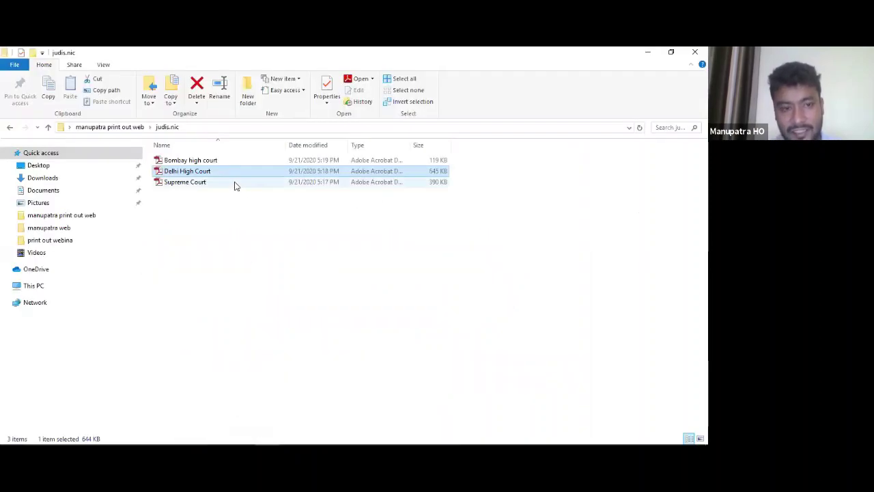
- Open the Supreme Court PDF from the judis.nic folder and look through its first page as far as the Judgment heading
{"action": "double_click", "coordinate": [234, 183]}
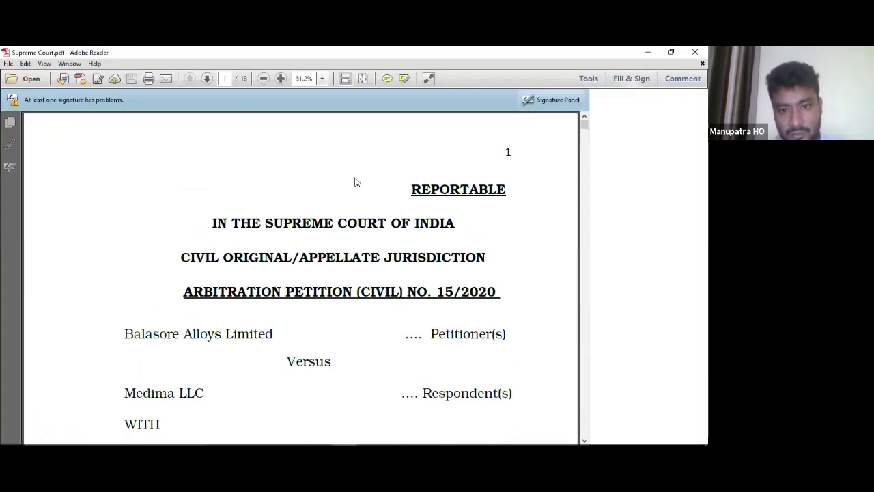
{"action": "scroll", "coordinate": [355, 182], "scroll_direction": "down", "scroll_amount": 1}
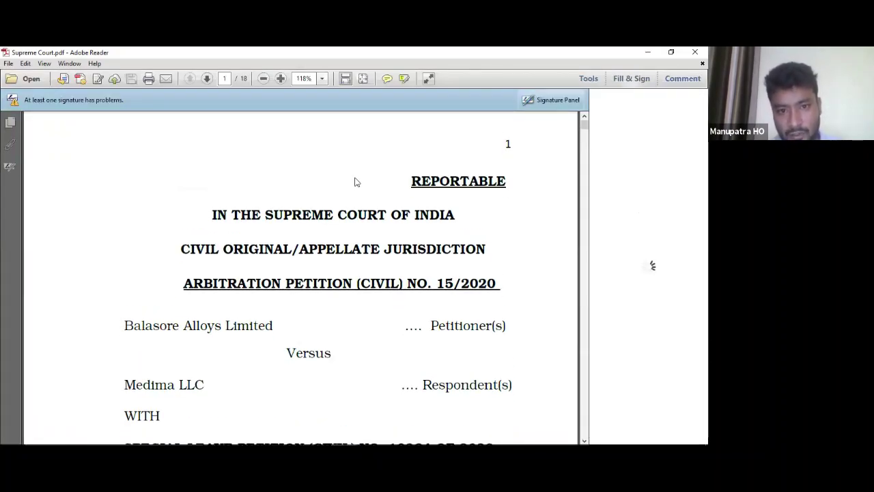
{"action": "scroll", "coordinate": [355, 182], "scroll_direction": "down", "scroll_amount": 2}
{"action": "scroll", "coordinate": [355, 181], "scroll_direction": "down", "scroll_amount": 6}
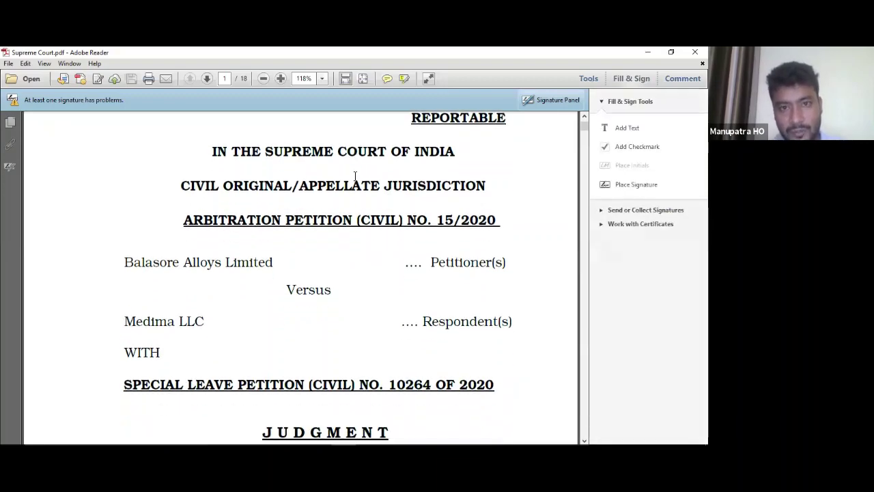
{"action": "scroll", "coordinate": [355, 177], "scroll_direction": "down", "scroll_amount": 2}
{"action": "scroll", "coordinate": [355, 177], "scroll_direction": "down", "scroll_amount": 1}
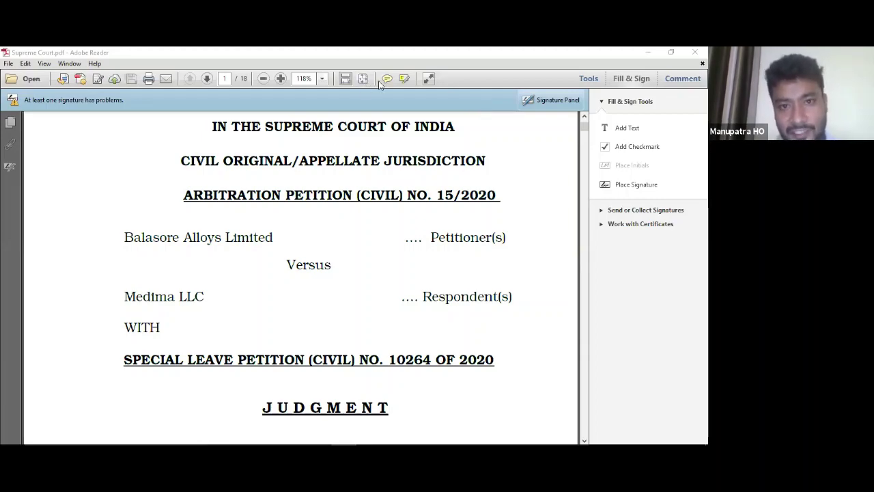
- Switch back to the PowerPoint slide show and advance past the Court Copy slide to the 2018 Bombay High Court ruling slide
{"action": "mouse_move", "coordinate": [369, 437]}
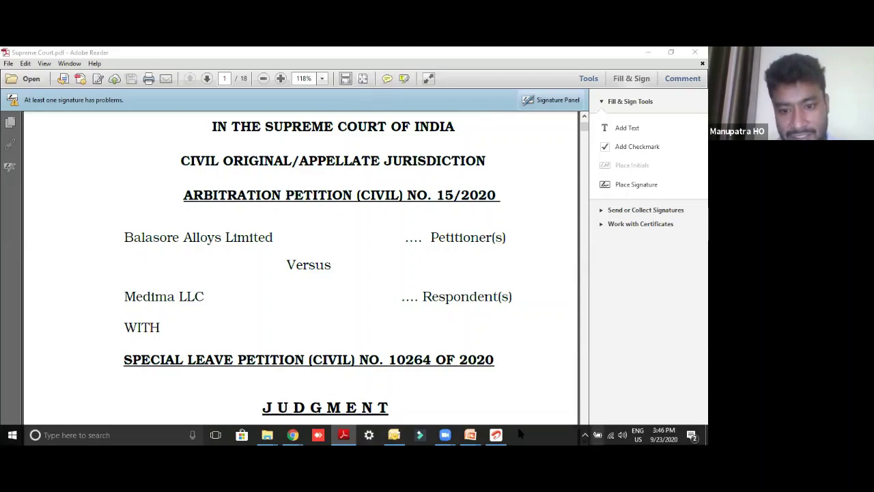
{"action": "mouse_move", "coordinate": [478, 434]}
{"action": "left_click", "coordinate": [497, 385]}
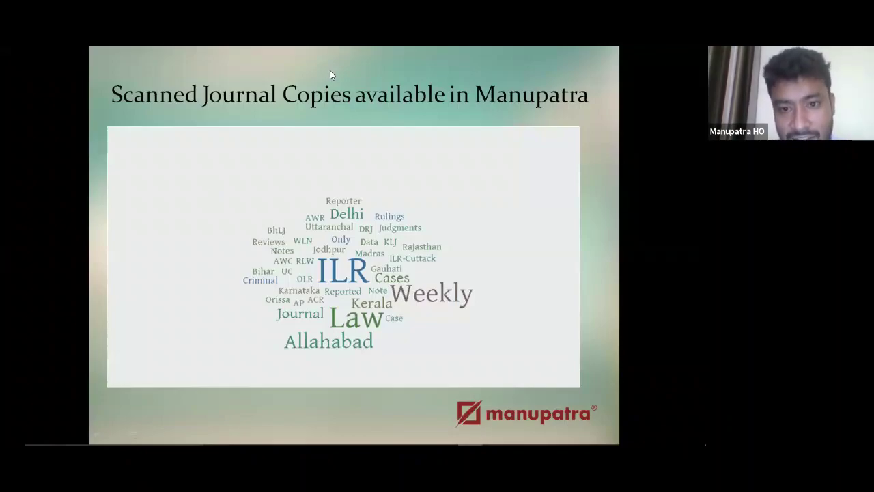
{"action": "key", "text": "Right"}
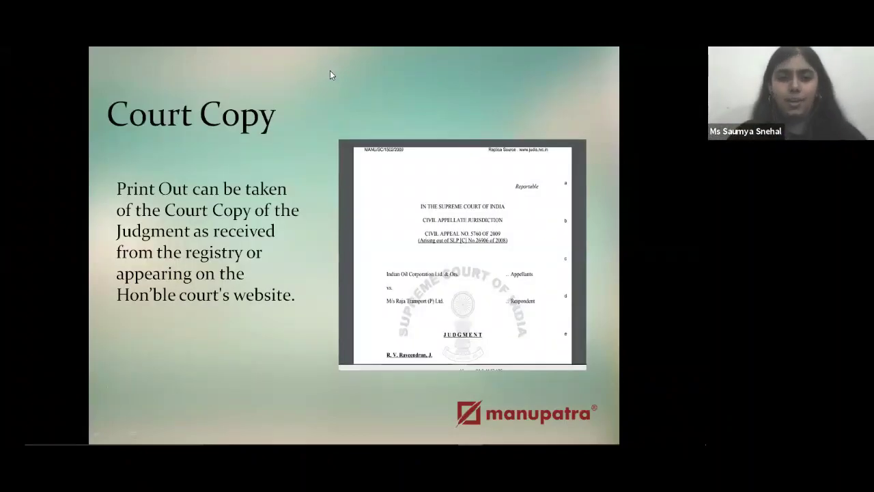
{"action": "key", "text": "Right"}
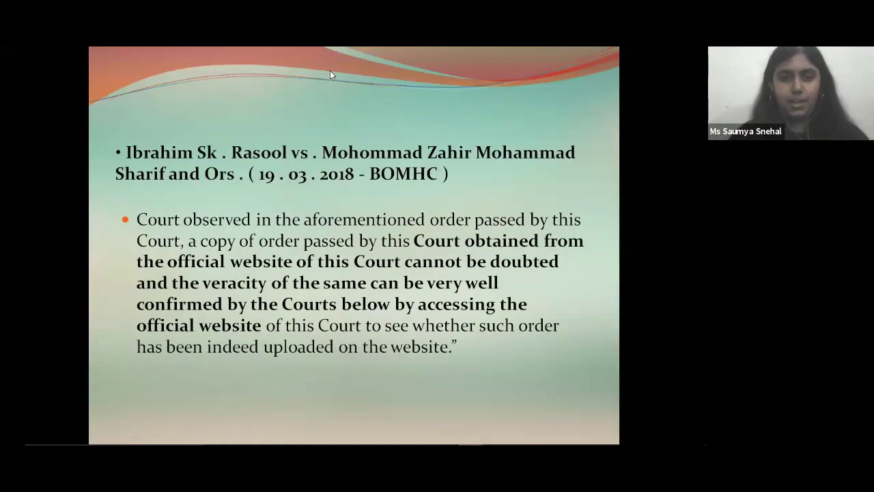
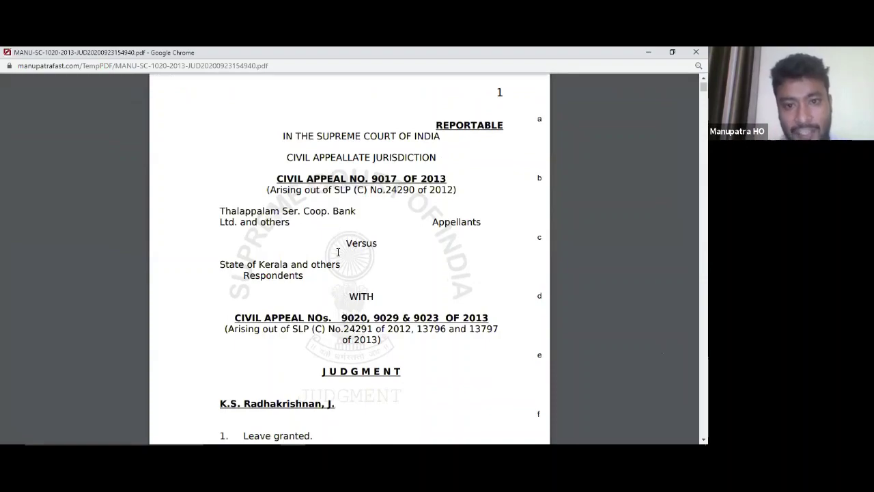
- Read through the first pages of the judgment's Judis court copy, including its watermark, footer and replica source, and close it
{"action": "scroll", "coordinate": [337, 252], "scroll_direction": "down", "scroll_amount": 3}
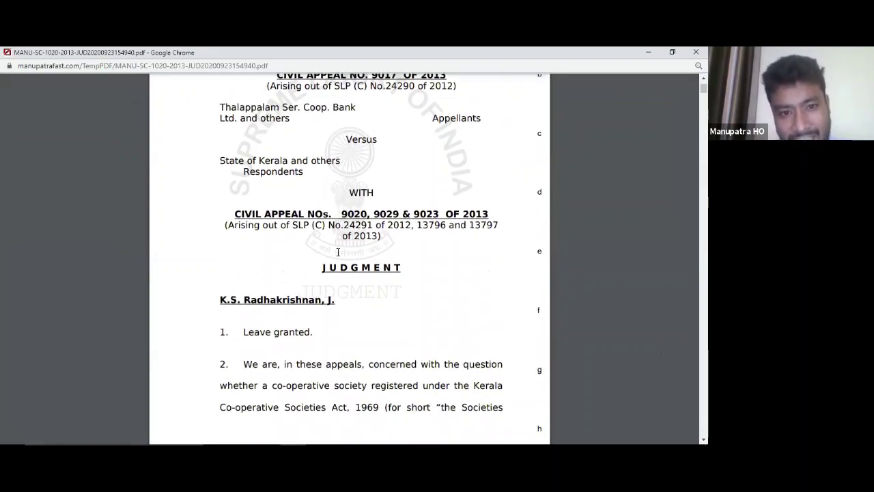
{"action": "scroll", "coordinate": [338, 252], "scroll_direction": "down", "scroll_amount": 2}
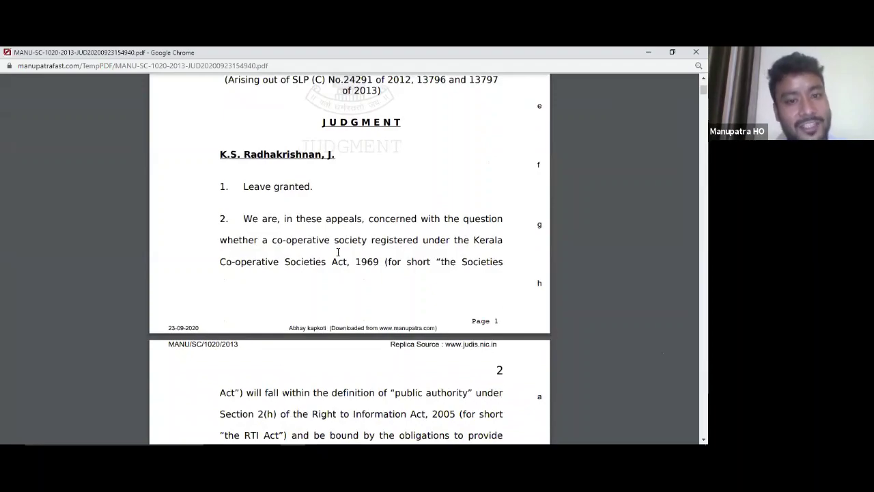
{"action": "scroll", "coordinate": [338, 252], "scroll_direction": "down", "scroll_amount": 1}
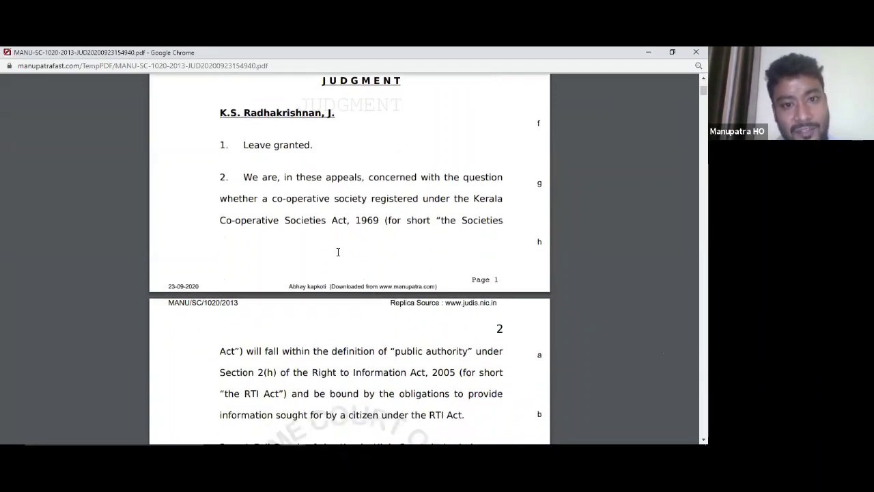
{"action": "scroll", "coordinate": [338, 252], "scroll_direction": "down", "scroll_amount": 3}
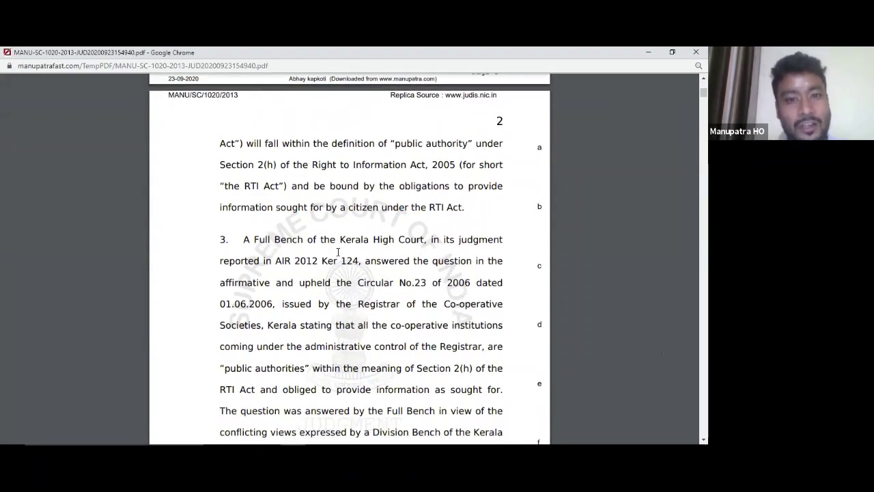
{"action": "scroll", "coordinate": [338, 252], "scroll_direction": "down", "scroll_amount": 1}
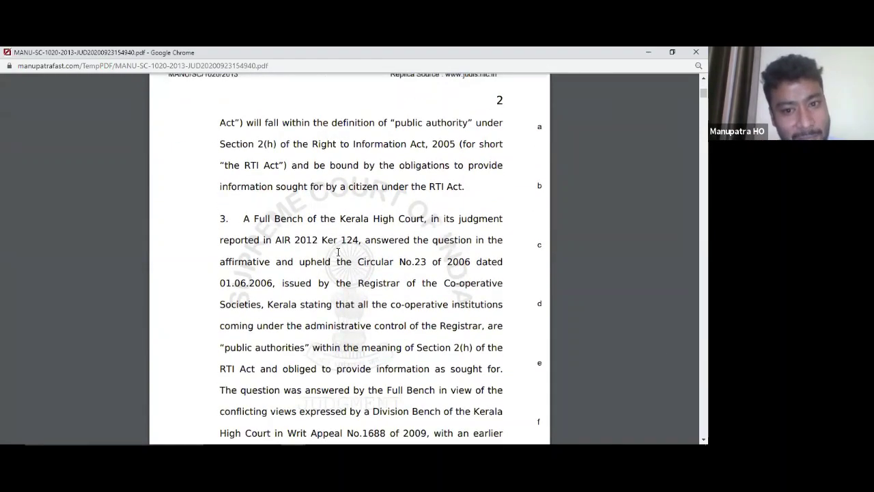
{"action": "scroll", "coordinate": [337, 252], "scroll_direction": "down", "scroll_amount": 1}
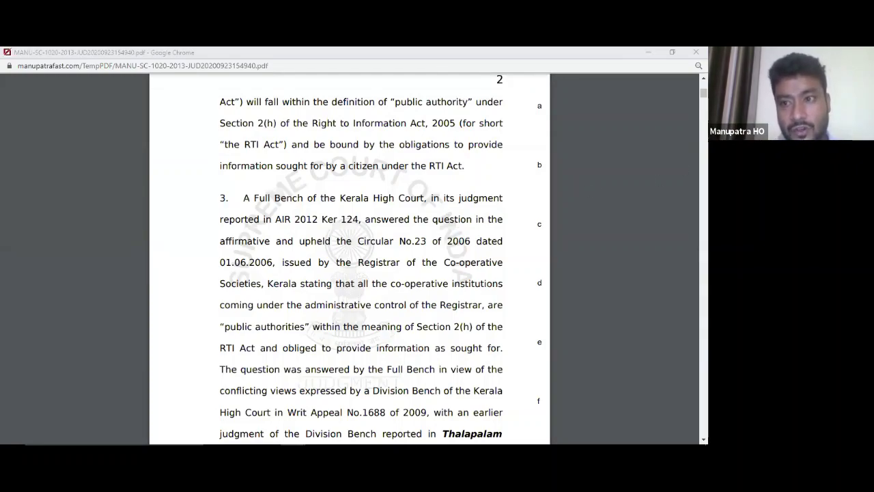
{"action": "scroll", "coordinate": [350, 273], "scroll_direction": "down", "scroll_amount": 1}
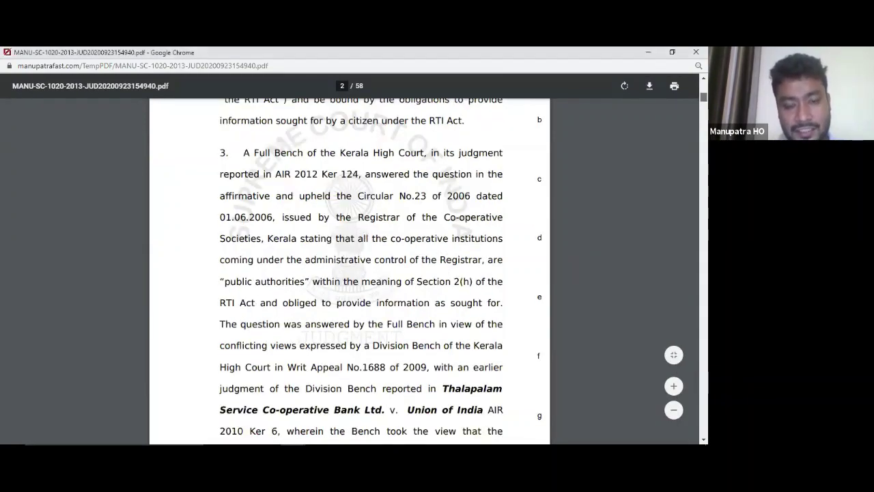
{"action": "scroll", "coordinate": [349, 273], "scroll_direction": "down", "scroll_amount": 5}
{"action": "scroll", "coordinate": [349, 273], "scroll_direction": "down", "scroll_amount": 5}
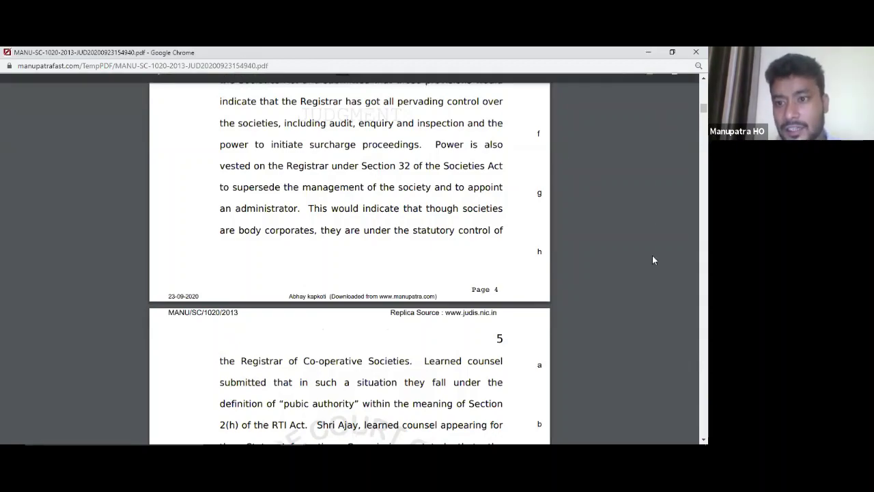
{"action": "key", "text": "ctrl+w"}
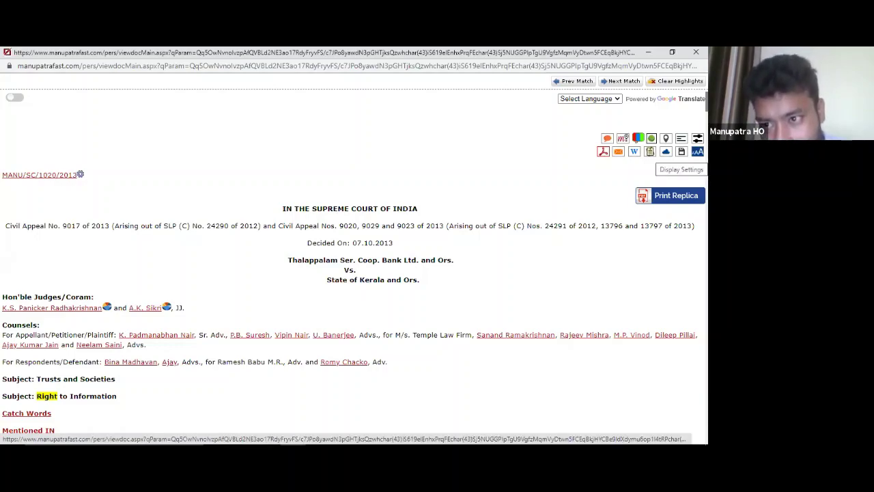
- Open the display settings for the judgment's reading view and set the text to the second-largest size in Times
{"action": "left_click", "coordinate": [697, 152]}
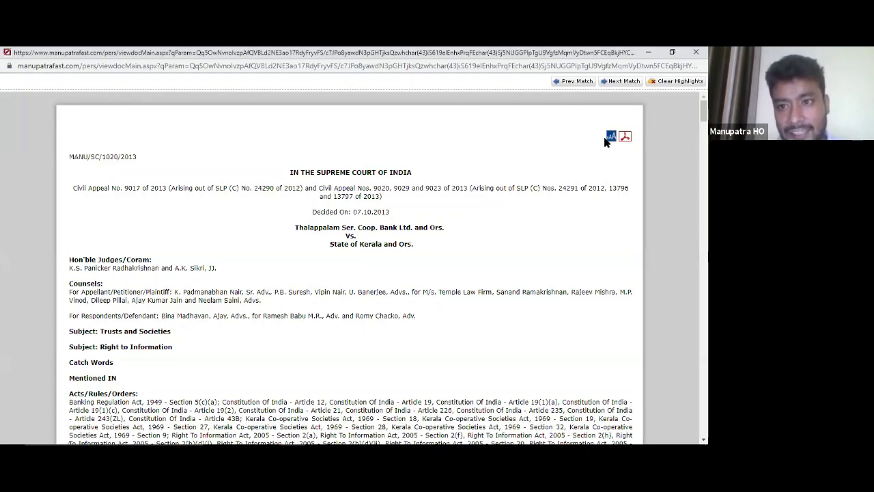
{"action": "left_click", "coordinate": [611, 137]}
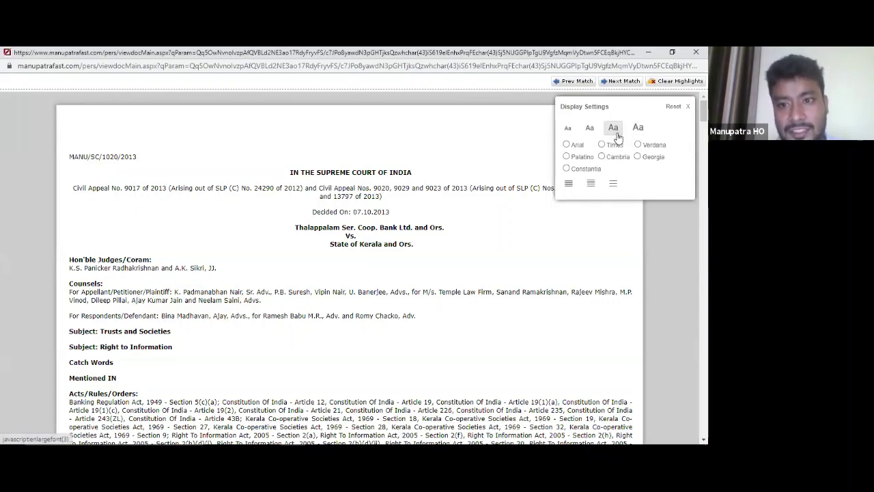
{"action": "left_click", "coordinate": [617, 137]}
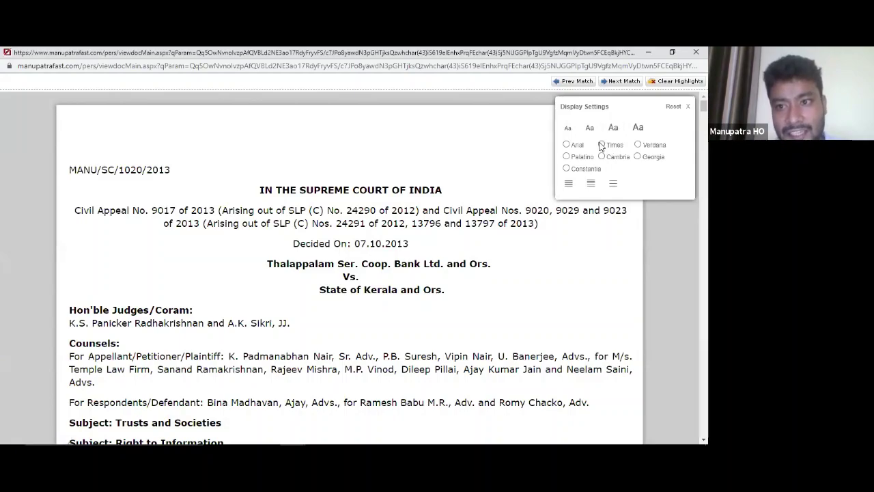
{"action": "left_click", "coordinate": [602, 146]}
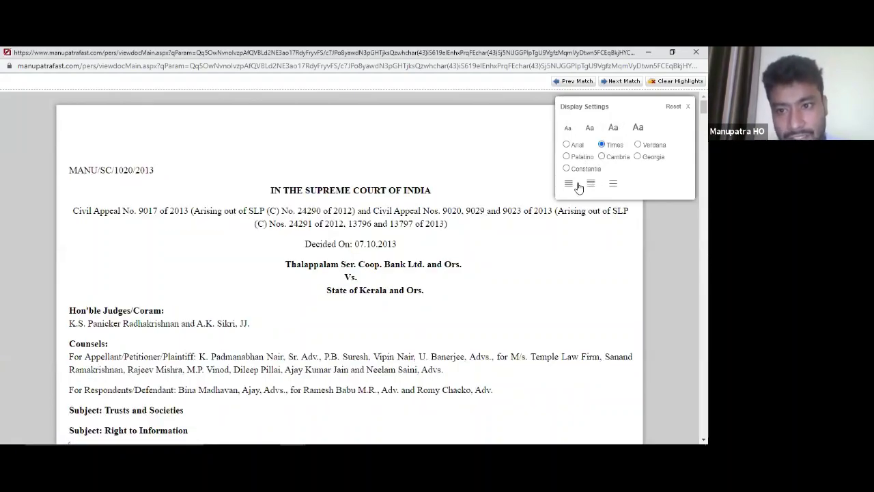
- Change the judgment's font to Palatino with the tightest line spacing and the largest text size
{"action": "left_click", "coordinate": [590, 186]}
{"action": "left_click", "coordinate": [609, 184]}
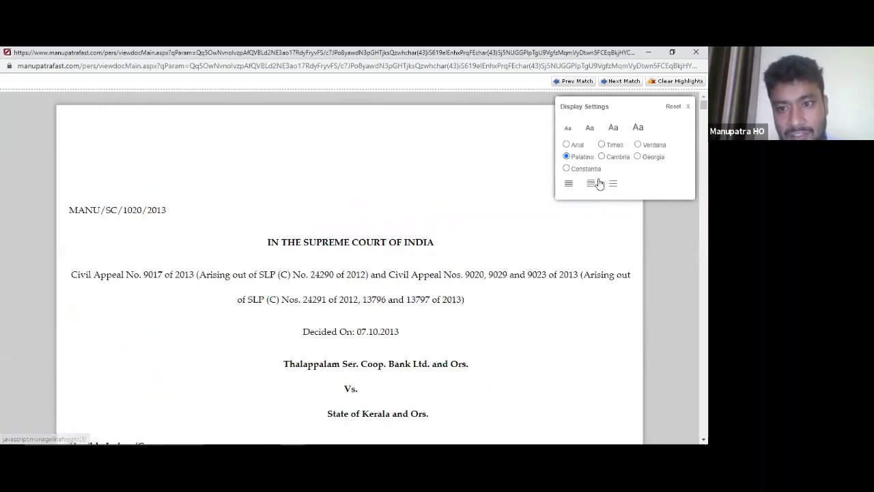
{"action": "left_click", "coordinate": [584, 182]}
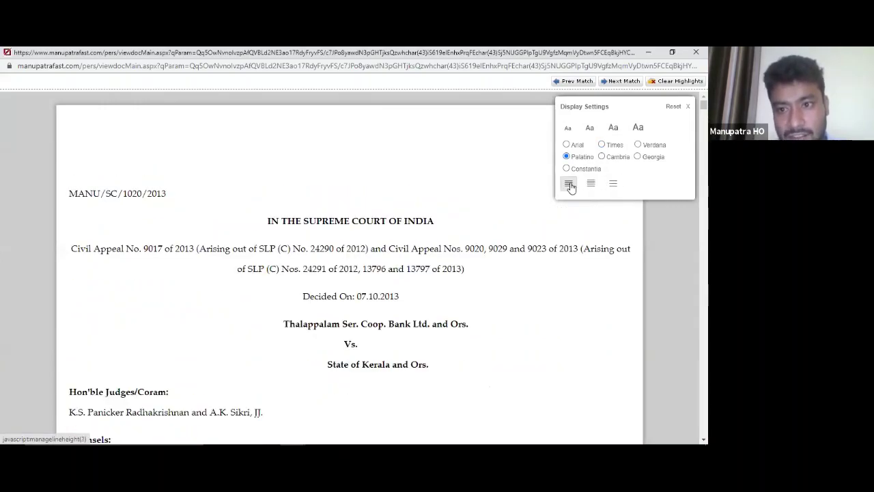
{"action": "left_click", "coordinate": [569, 183]}
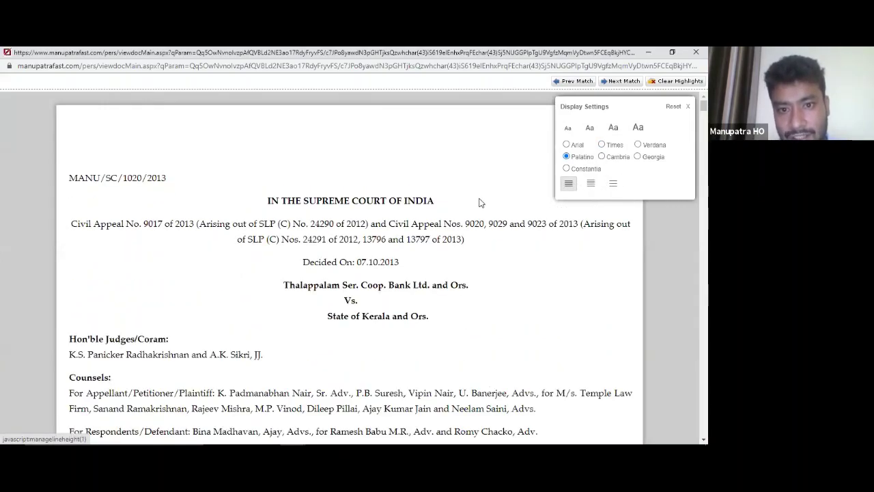
{"action": "left_click", "coordinate": [568, 128]}
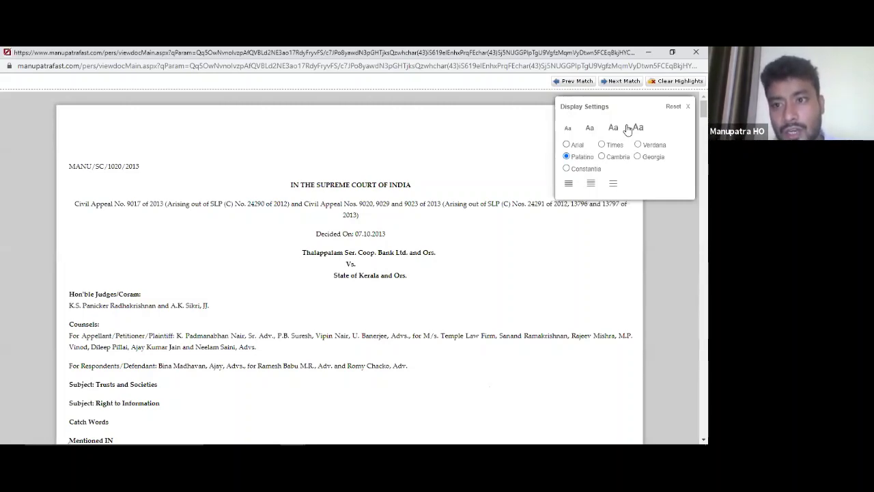
{"action": "left_click", "coordinate": [650, 134]}
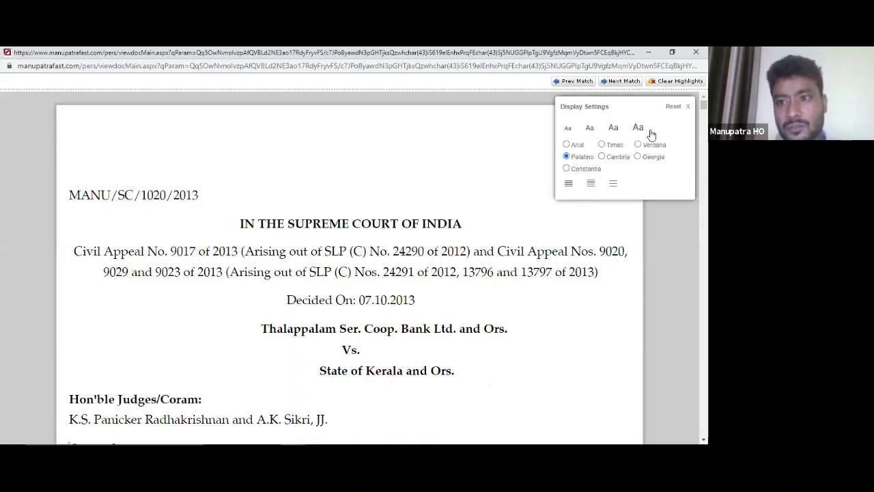
- Close the display settings and read down the reformatted judgment past its Relevant Section and Cases Referred headings
{"action": "left_click", "coordinate": [686, 108]}
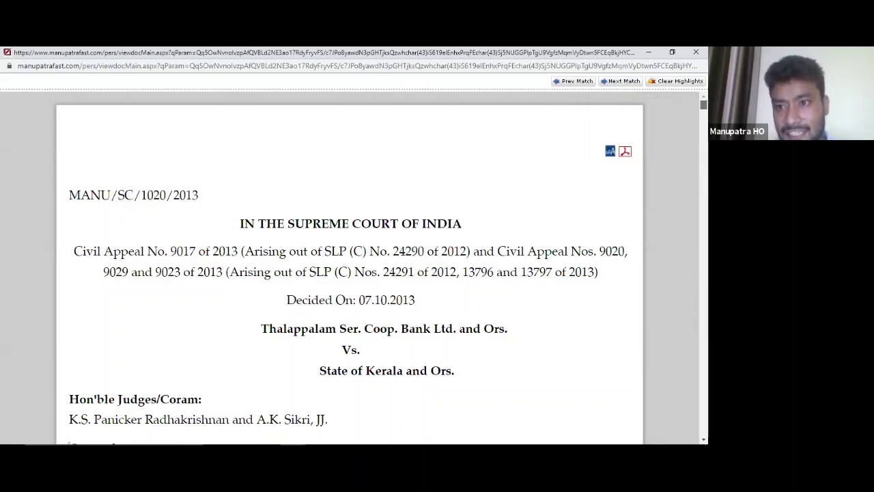
{"action": "scroll", "coordinate": [350, 266], "scroll_direction": "down", "scroll_amount": 3}
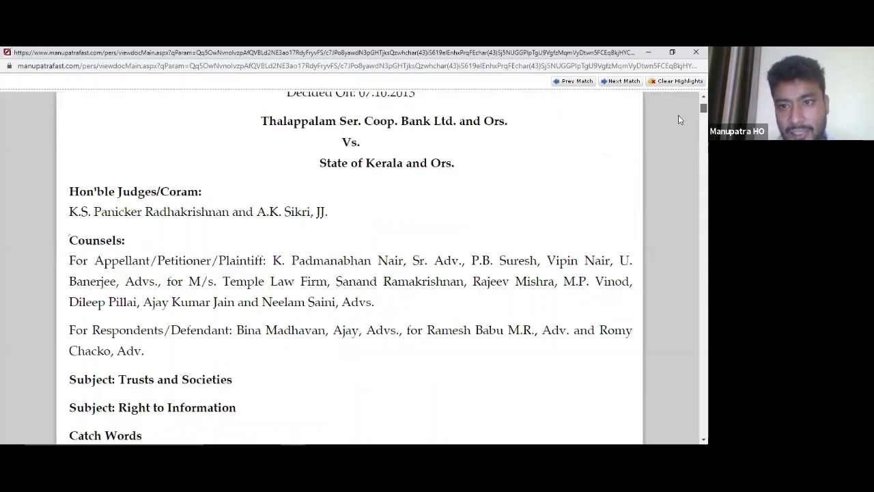
{"action": "scroll", "coordinate": [292, 430], "scroll_direction": "down", "scroll_amount": 5}
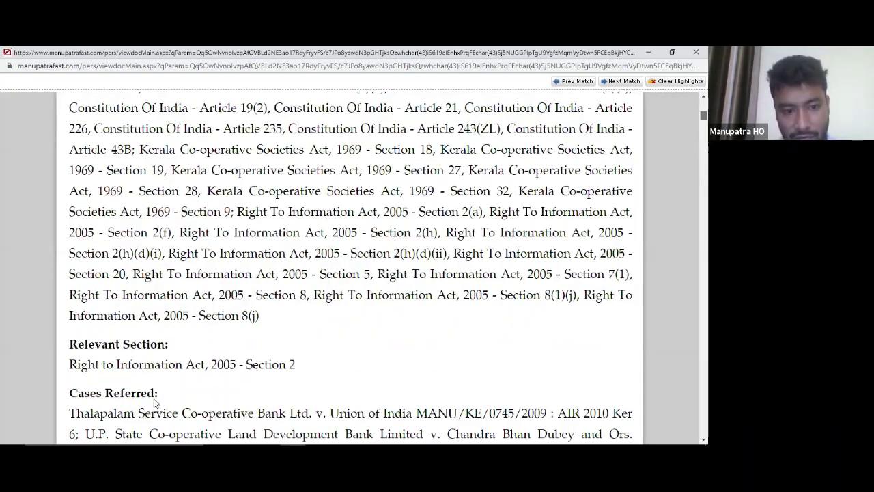
{"action": "scroll", "coordinate": [155, 403], "scroll_direction": "down", "scroll_amount": 2}
- Return to the judgment's main view on Manupatra and list its available print replica sources
{"action": "key", "text": "super"}
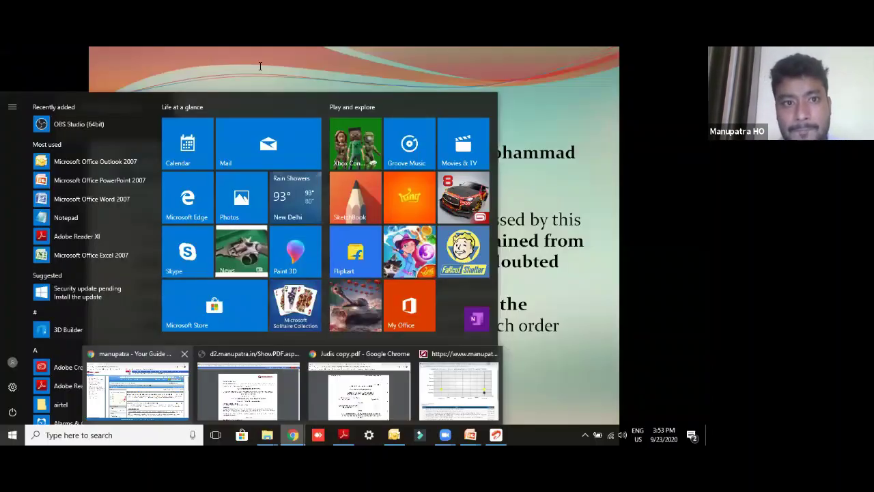
{"action": "left_click", "coordinate": [137, 390]}
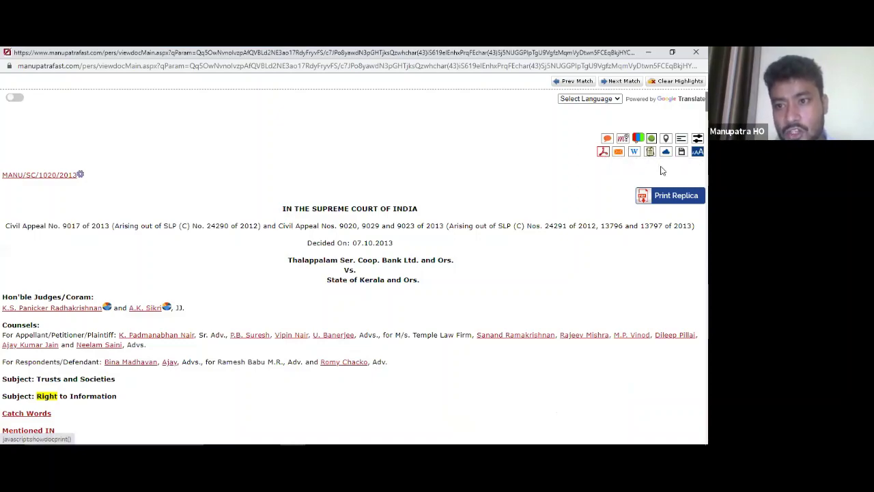
{"action": "left_click", "coordinate": [660, 196]}
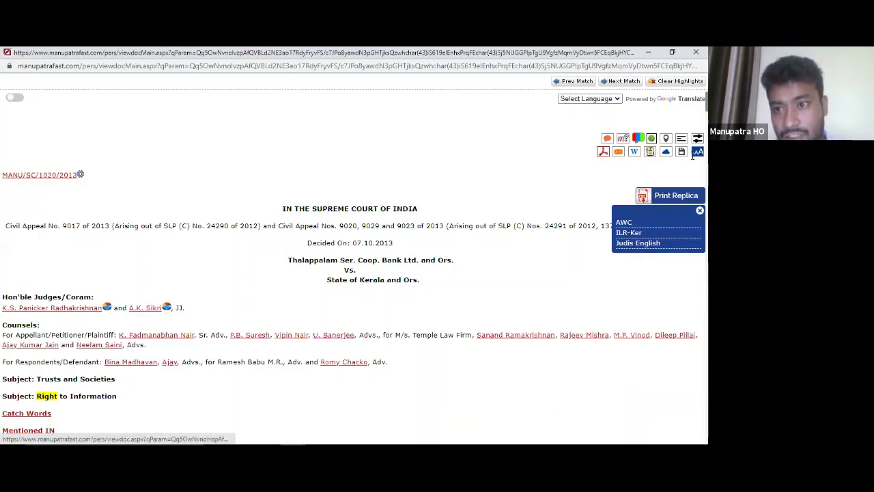
- Download the judgment in Word format without the case note, and look over its case note on the page
{"action": "left_click", "coordinate": [635, 154]}
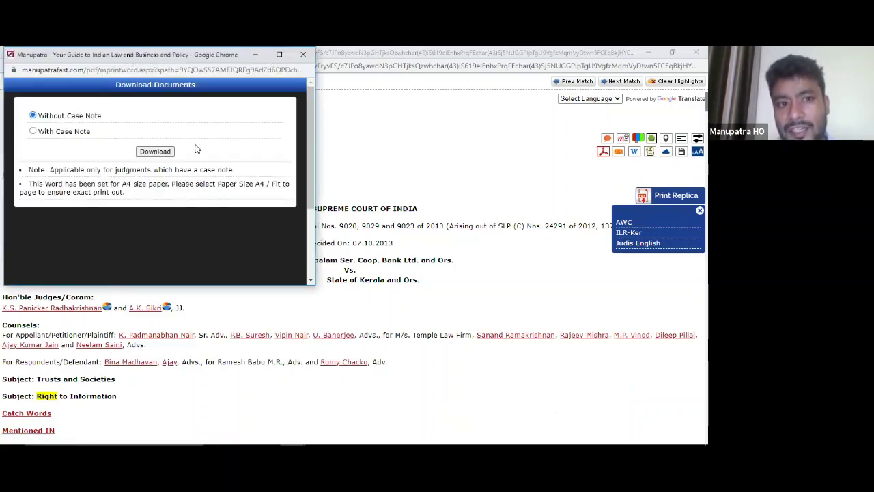
{"action": "left_click", "coordinate": [155, 151]}
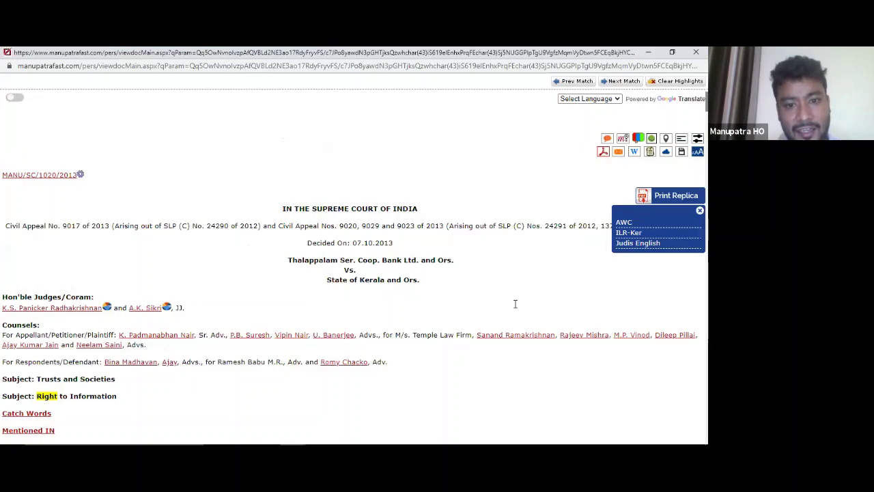
{"action": "scroll", "coordinate": [532, 269], "scroll_direction": "down", "scroll_amount": 15}
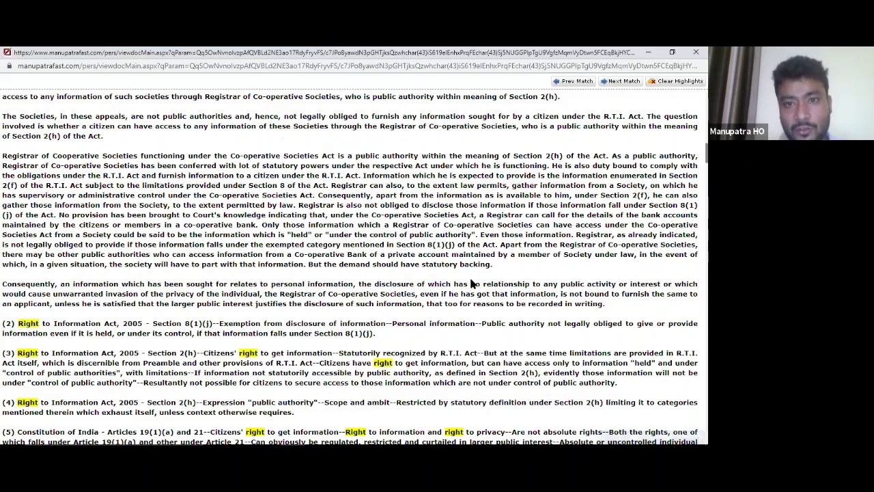
{"action": "triple_click", "coordinate": [504, 262]}
{"action": "key", "text": "Home"}
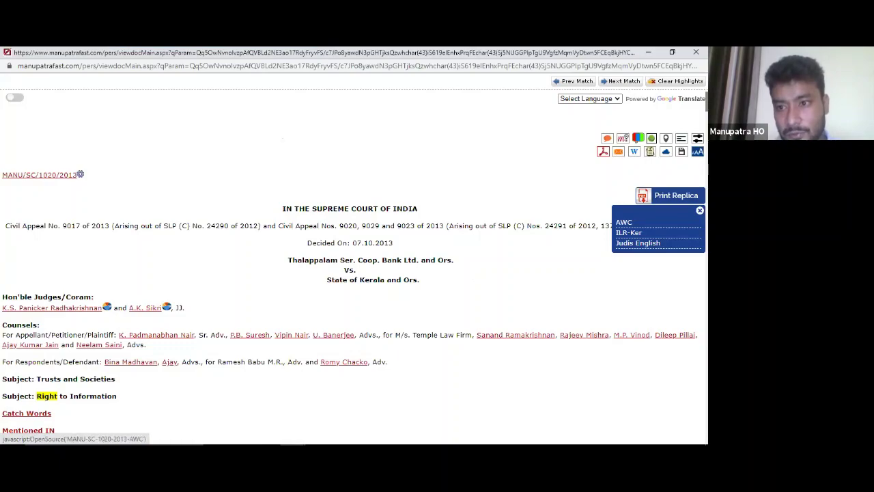
- Dismiss the print replica list, close the judgment window and go to the Manupatra home page
{"action": "left_click", "coordinate": [699, 210]}
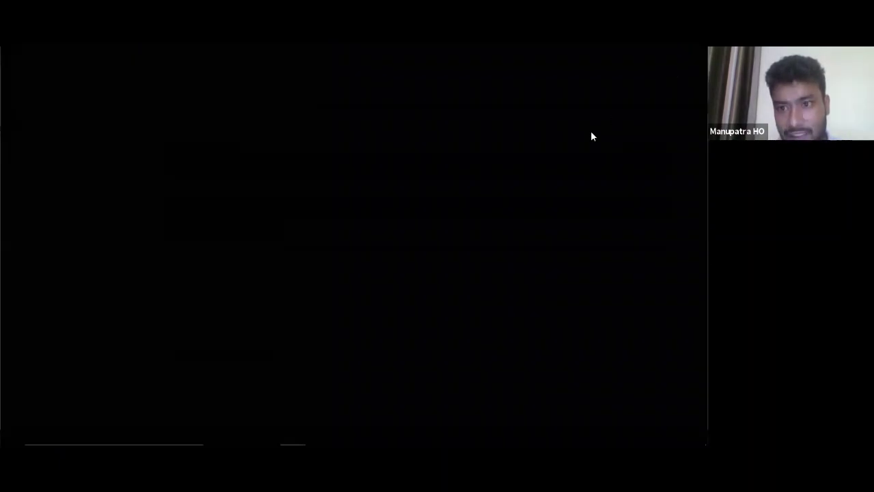
{"action": "left_click", "coordinate": [696, 52]}
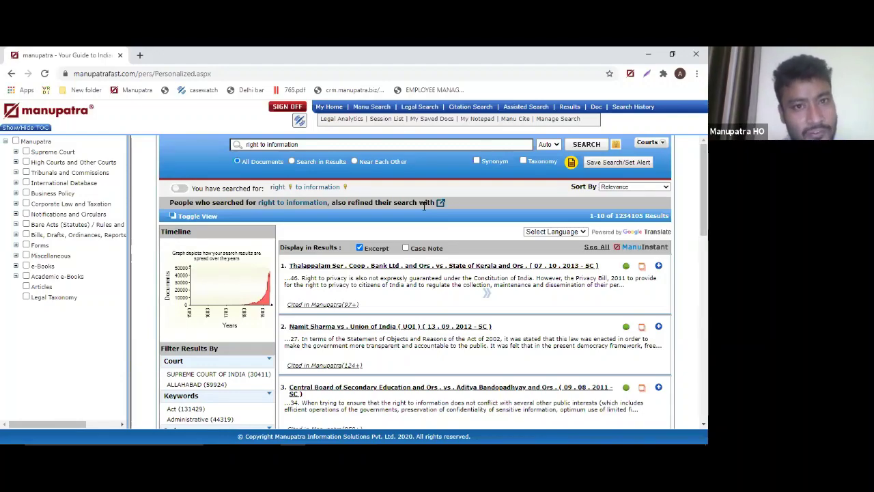
{"action": "left_click", "coordinate": [329, 109]}
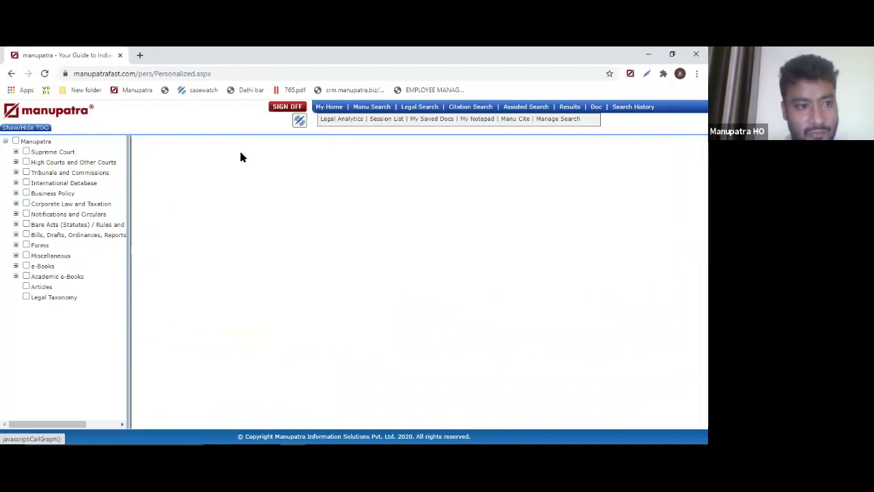
- Expand Notifications and Circulars in the contents tree, collapse its 2020 - Onwards group and widen the tree to show full names
{"action": "left_click", "coordinate": [17, 214]}
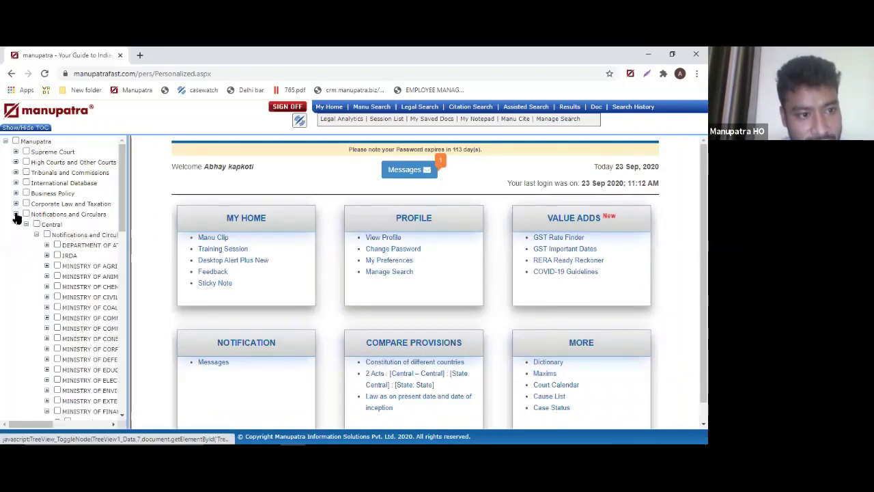
{"action": "left_click", "coordinate": [36, 234]}
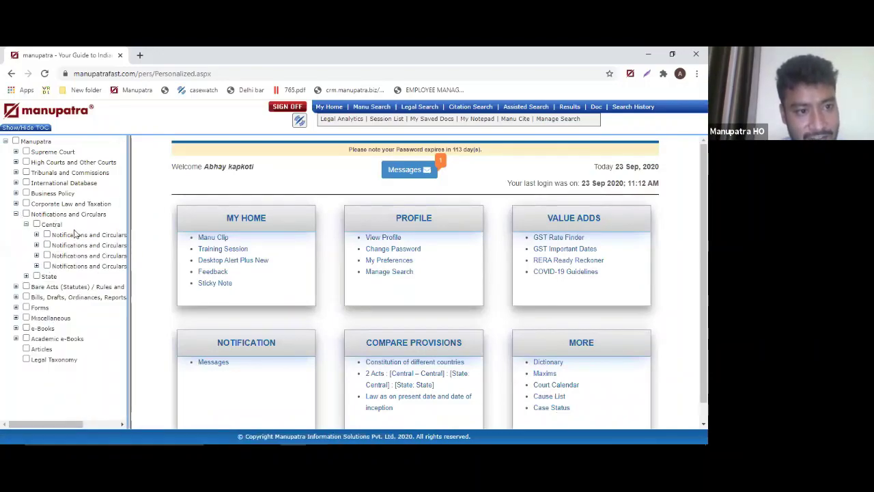
{"action": "left_click_drag", "start_coordinate": [118, 217], "coordinate": [209, 227]}
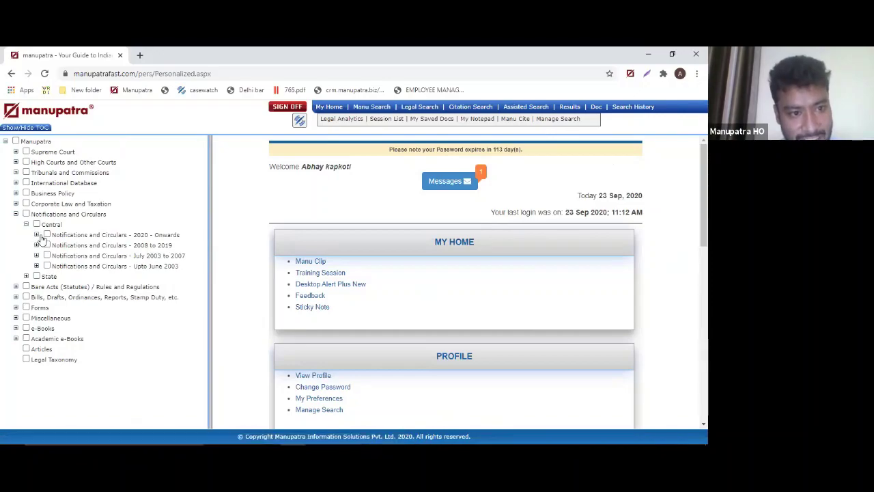
{"action": "left_click", "coordinate": [45, 235]}
{"action": "left_click", "coordinate": [45, 235]}
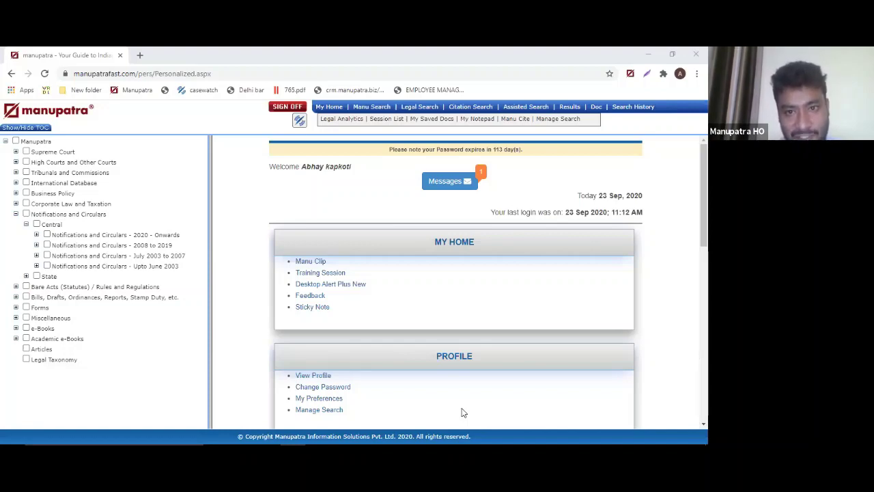
- Expand Notifications and Circulars - 2020 - Onwards and reopen the GST (CBIC) branch under Ministry of Finance
{"action": "left_click", "coordinate": [36, 235]}
{"action": "scroll", "coordinate": [202, 233], "scroll_direction": "down", "scroll_amount": 3}
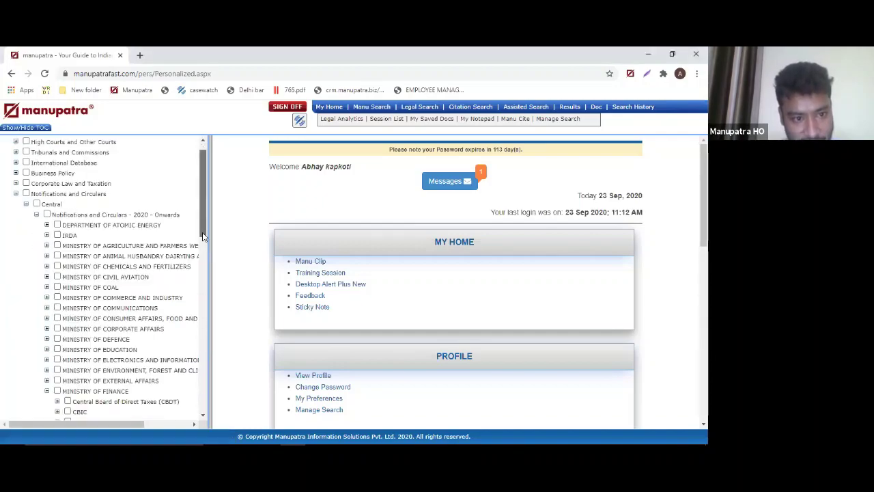
{"action": "scroll", "coordinate": [102, 328], "scroll_direction": "down", "scroll_amount": 1}
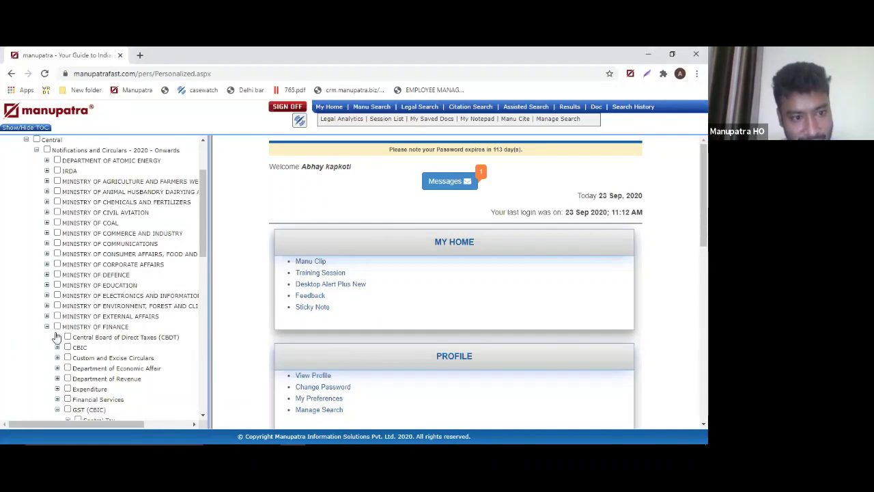
{"action": "scroll", "coordinate": [127, 327], "scroll_direction": "down", "scroll_amount": 2}
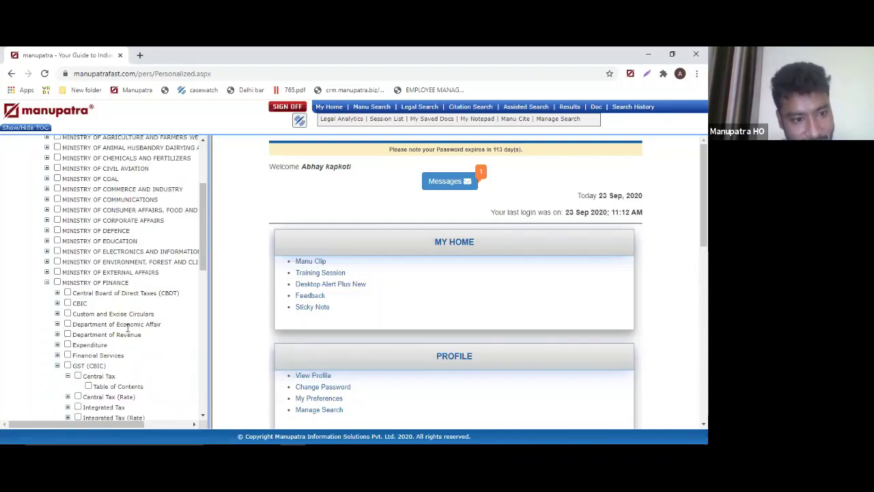
{"action": "left_click", "coordinate": [57, 366]}
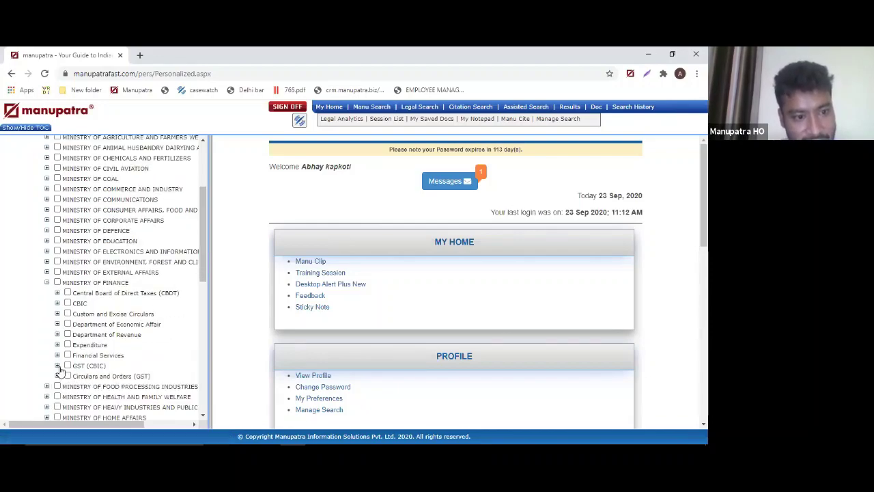
{"action": "left_click", "coordinate": [58, 367]}
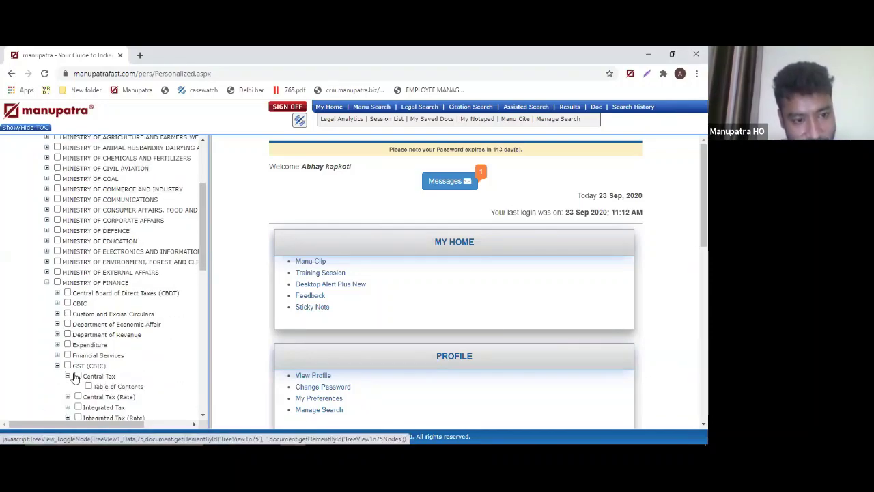
- Open the Table of Contents for Central Tax notifications under GST (CBIC)
{"action": "left_click", "coordinate": [66, 376]}
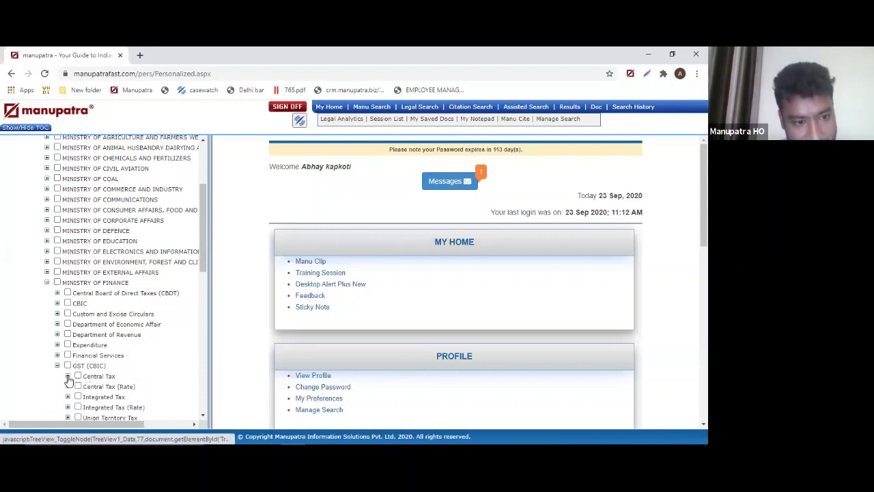
{"action": "left_click", "coordinate": [67, 376]}
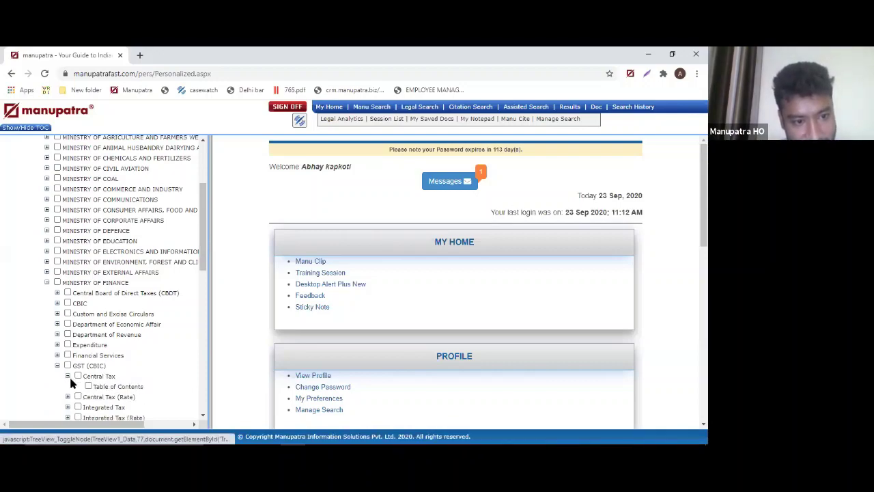
{"action": "left_click", "coordinate": [107, 387]}
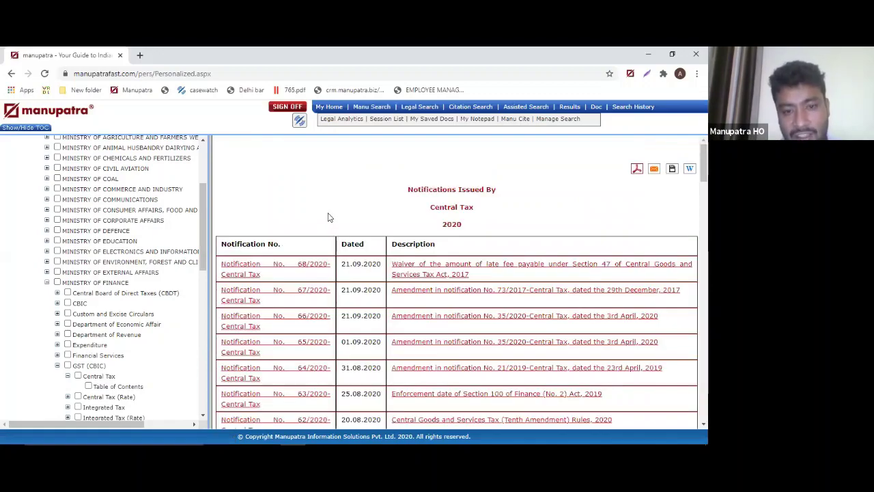
- Open Notification No. 68/2020-Central Tax on the Section 47 late fee waiver and read through its details and linked sections
{"action": "scroll", "coordinate": [331, 219], "scroll_direction": "down", "scroll_amount": 1}
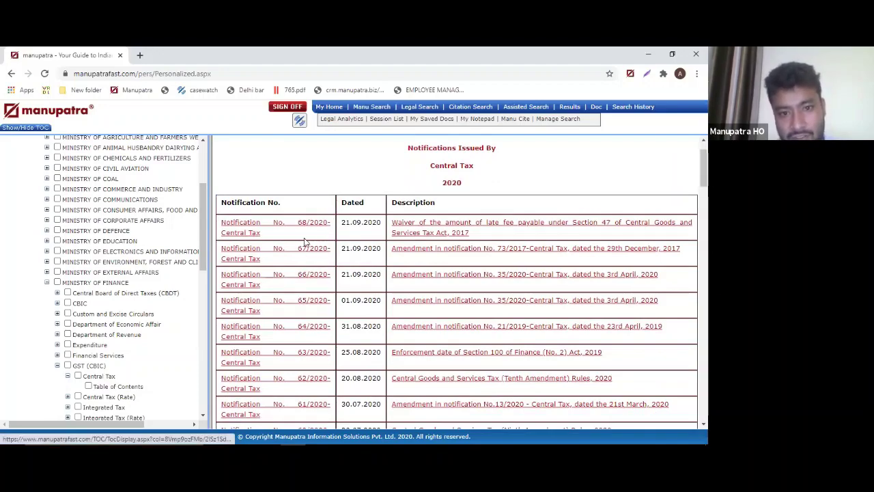
{"action": "left_click", "coordinate": [411, 233]}
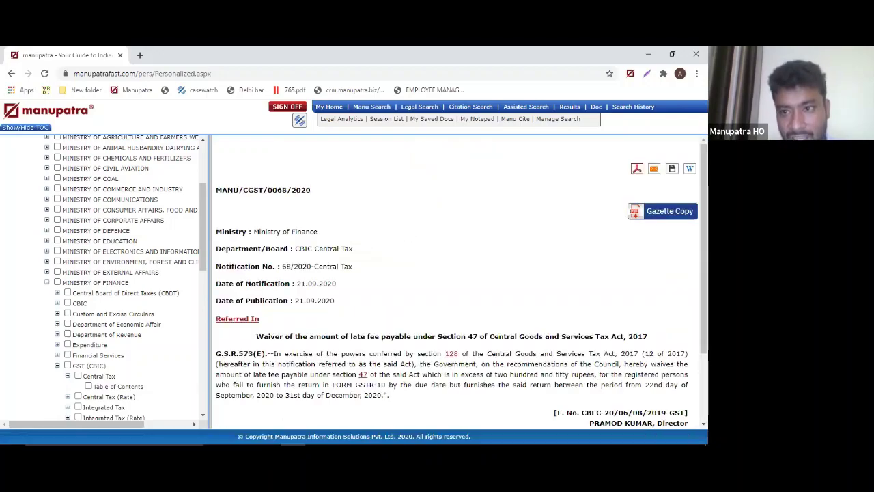
{"action": "scroll", "coordinate": [457, 283], "scroll_direction": "down", "scroll_amount": 1}
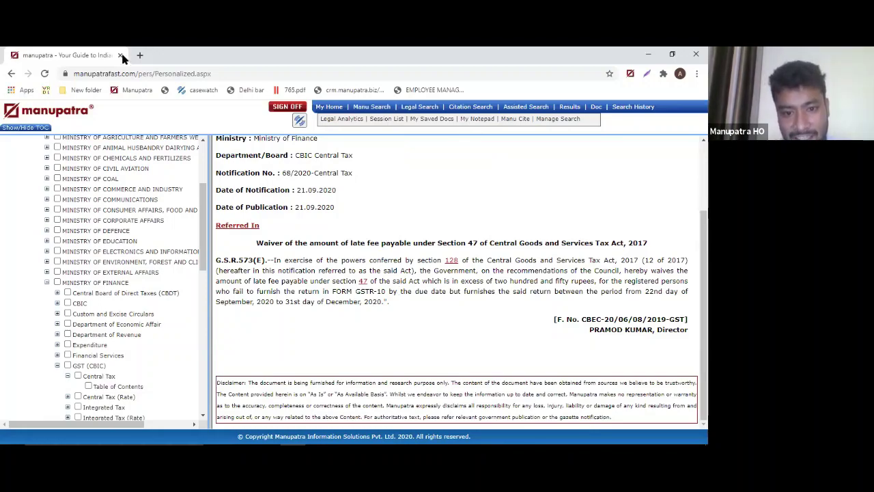
{"action": "left_click", "coordinate": [364, 284]}
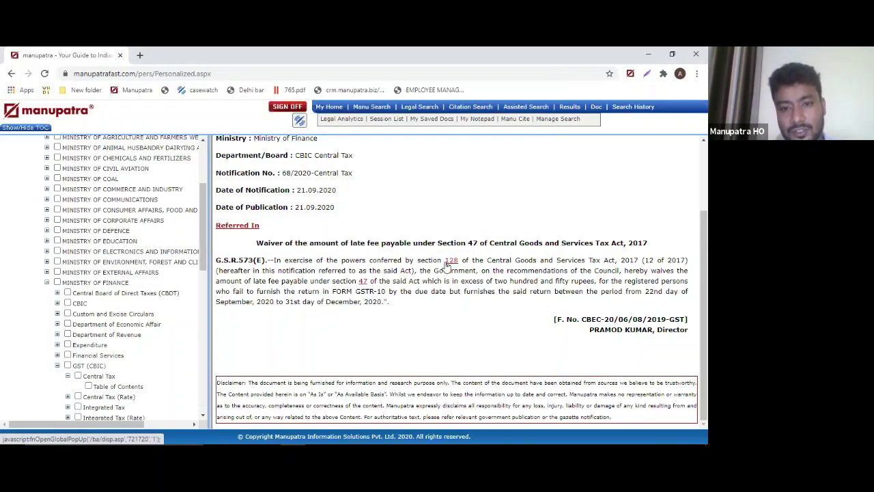
{"action": "scroll", "coordinate": [445, 264], "scroll_direction": "up", "scroll_amount": 1}
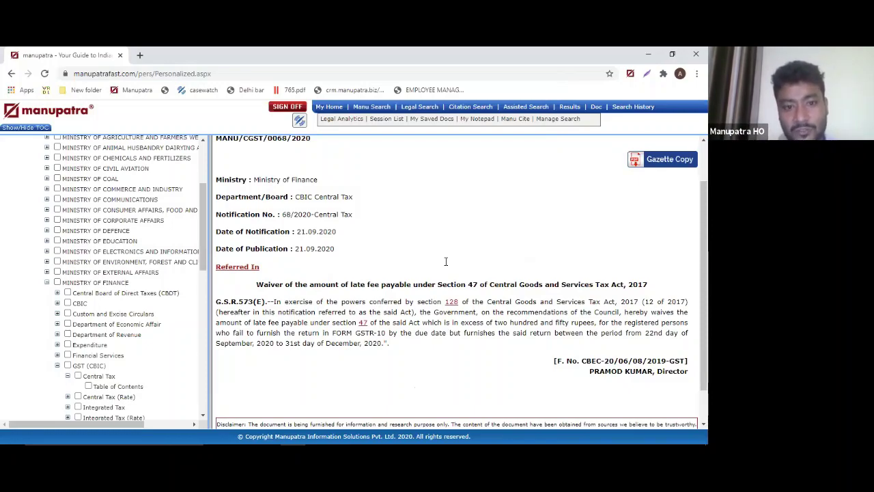
{"action": "scroll", "coordinate": [445, 266], "scroll_direction": "up", "scroll_amount": 1}
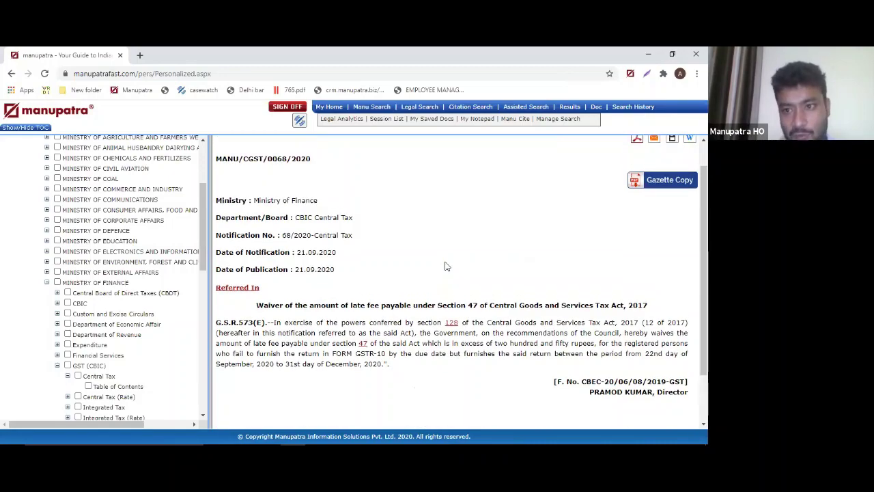
{"action": "scroll", "coordinate": [446, 267], "scroll_direction": "up", "scroll_amount": 1}
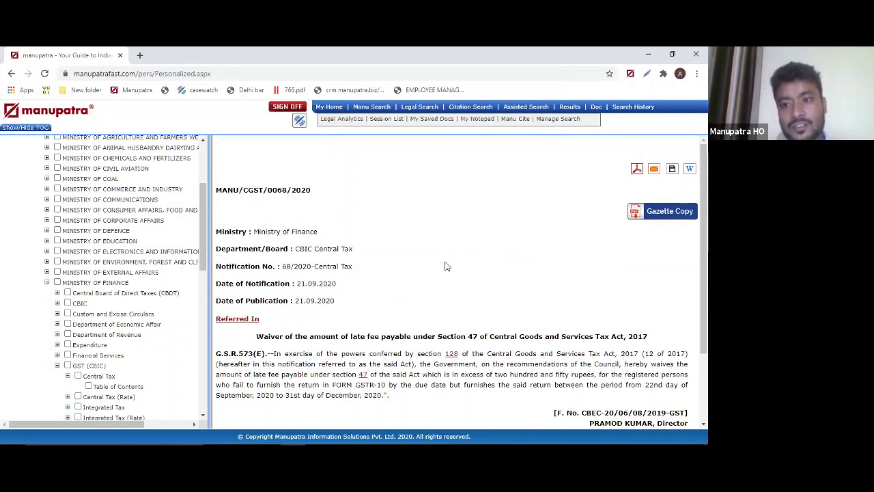
- Open the notification's Gazette Copy by answering the arithmetic captcha, and view the PDF down to the end of the notification
{"action": "left_click", "coordinate": [652, 215]}
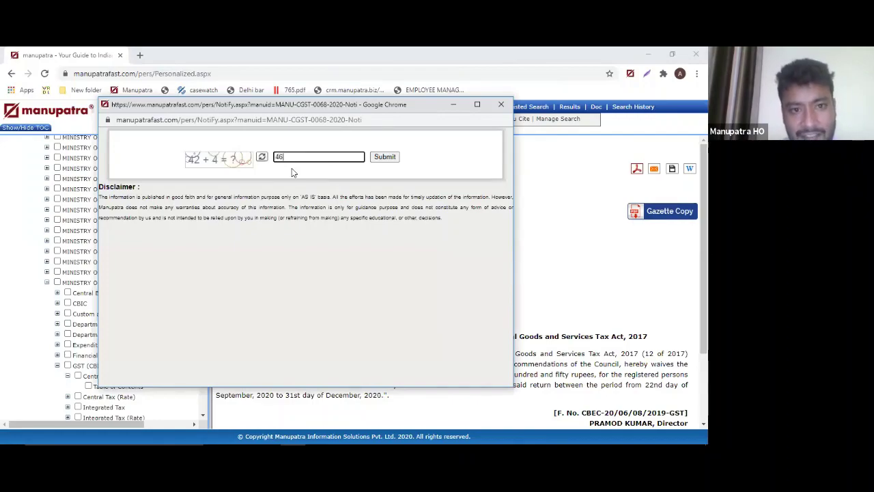
{"action": "left_click", "coordinate": [387, 158]}
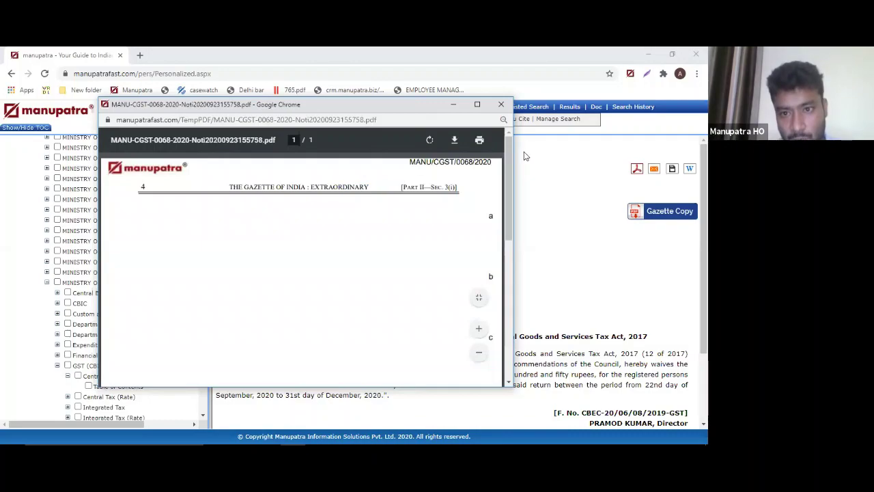
{"action": "left_click_drag", "start_coordinate": [512, 157], "coordinate": [502, 304]}
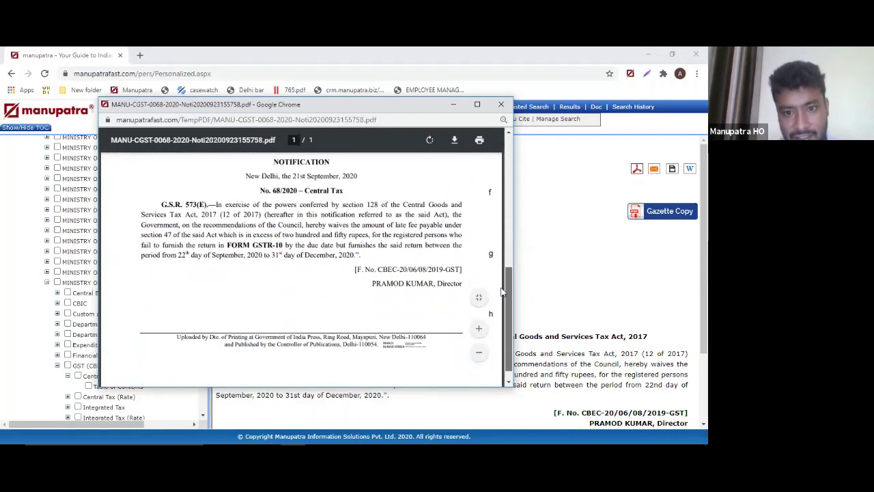
- Review the Gazette Copy PDF of Notification No. 68/2020 from its beginning and close it
{"action": "scroll", "coordinate": [318, 246], "scroll_direction": "up", "scroll_amount": 5}
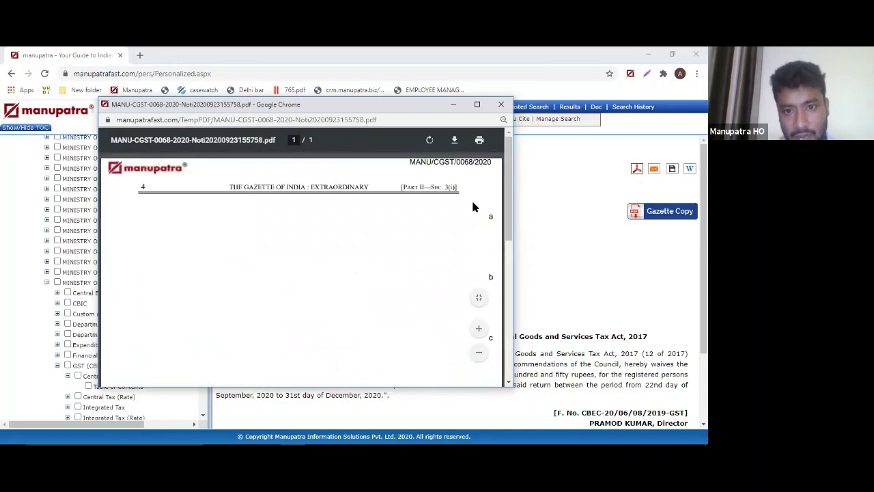
{"action": "left_click_drag", "start_coordinate": [510, 190], "coordinate": [510, 231]}
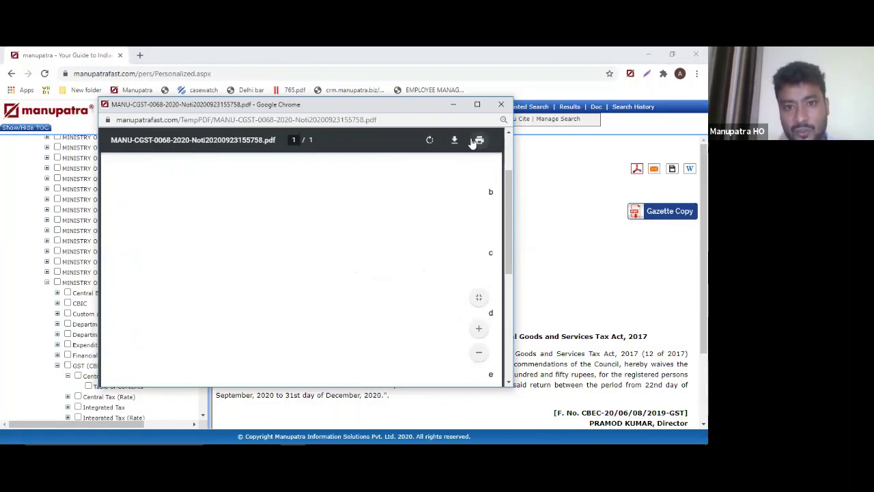
{"action": "left_click", "coordinate": [501, 105]}
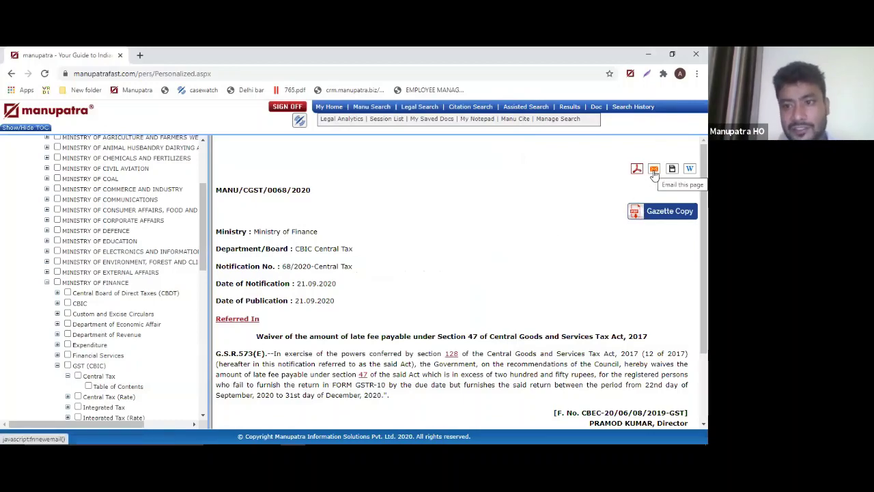
- Open the form for e-mailing the notification as a PDF attachment, look over its fields and close it without sending
{"action": "left_click", "coordinate": [653, 170]}
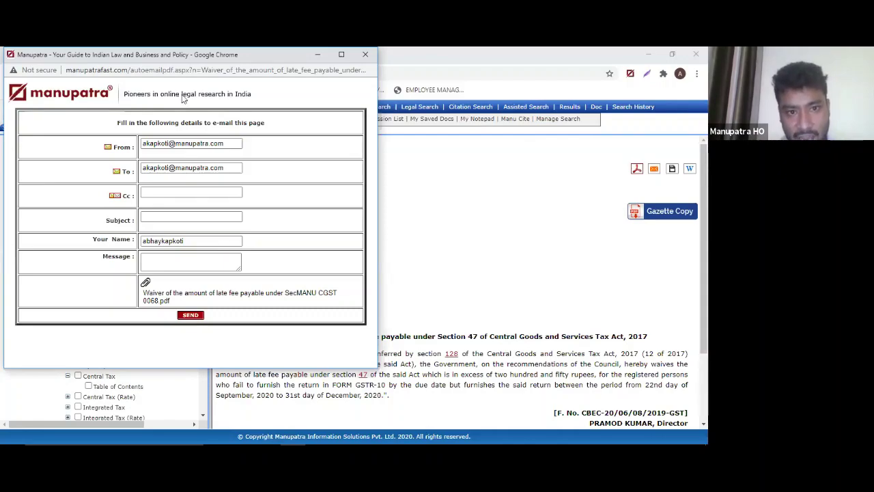
{"action": "left_click_drag", "start_coordinate": [183, 55], "coordinate": [189, 93]}
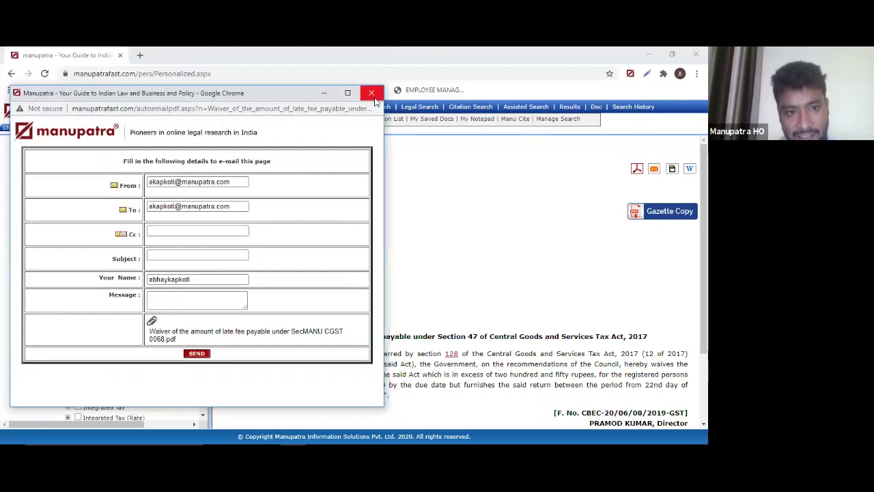
- Start saving the notification online and create a new folder named notification, leaving its optional password blank
{"action": "left_click", "coordinate": [672, 170]}
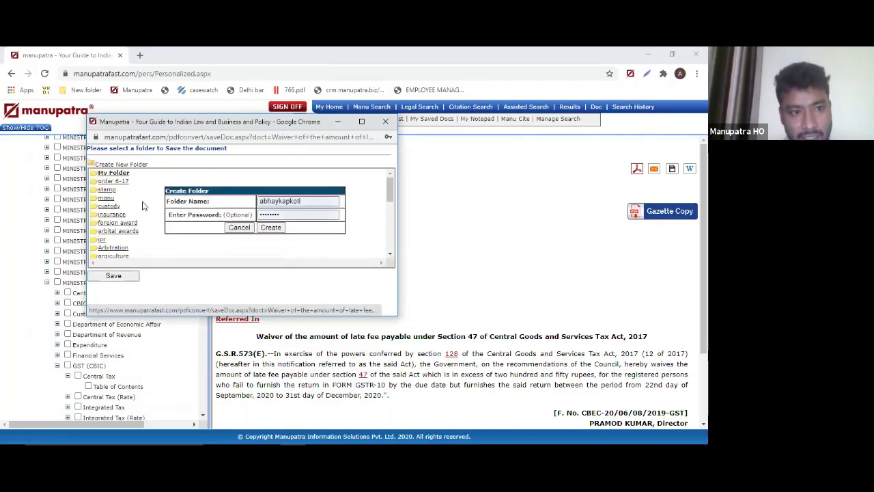
{"action": "left_click", "coordinate": [276, 215]}
{"action": "double_click", "coordinate": [302, 215]}
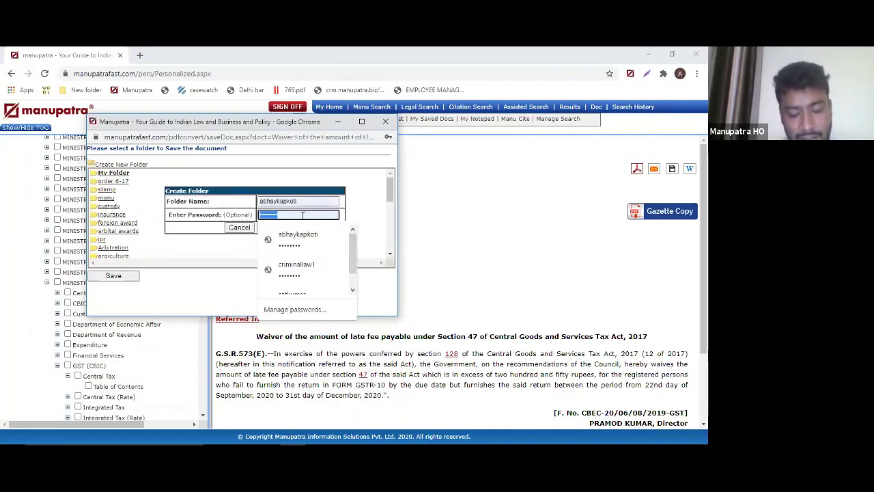
{"action": "double_click", "coordinate": [285, 202]}
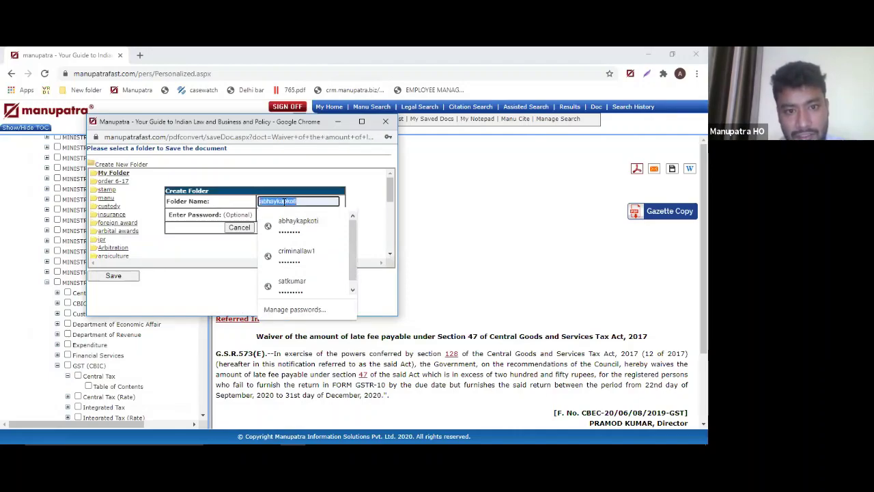
{"action": "key", "text": "BackSpace"}
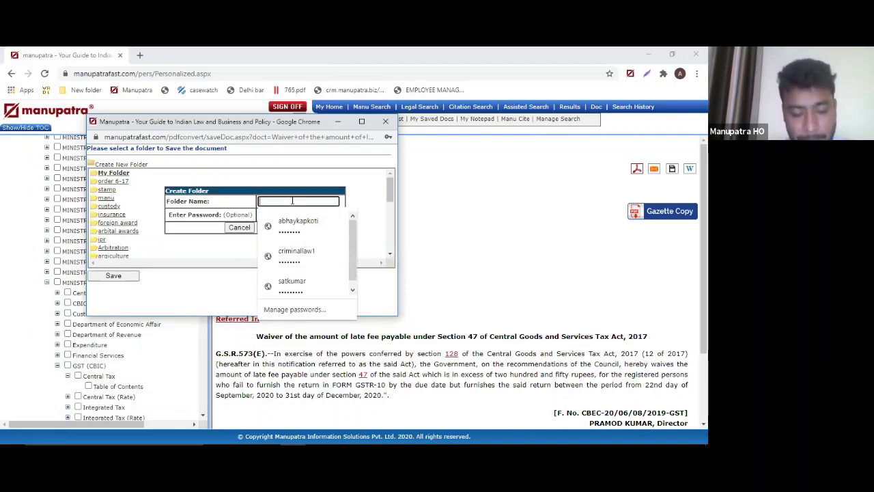
{"action": "type", "text": "notificat"}
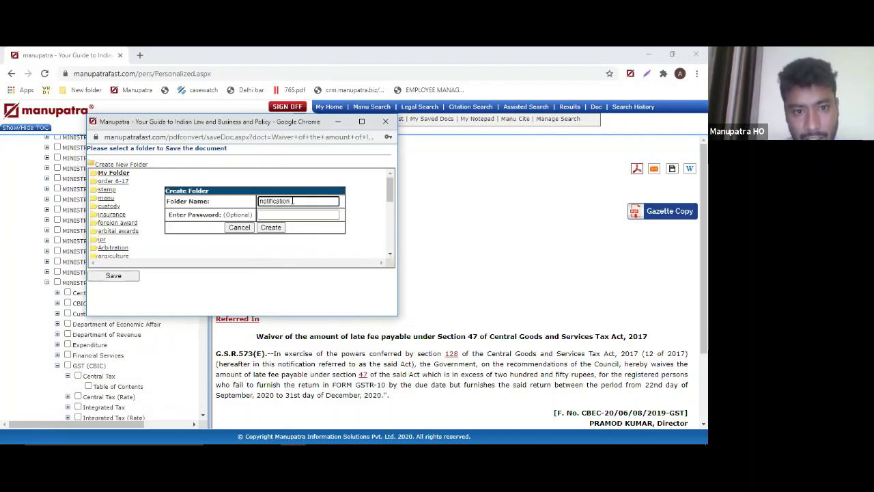
{"action": "type", "text": "ion"}
{"action": "left_click", "coordinate": [270, 229]}
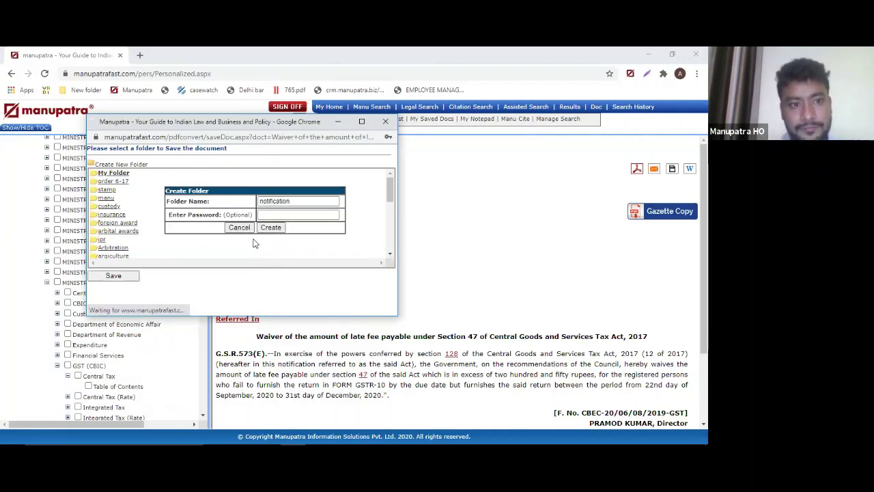
- Save the late fee waiver notification into the notification folder and close the saved documents window
{"action": "mouse_move", "coordinate": [389, 189]}
{"action": "left_mouse_down"}
{"action": "mouse_move", "coordinate": [392, 260]}
{"action": "mouse_move", "coordinate": [386, 202]}
{"action": "left_mouse_up"}
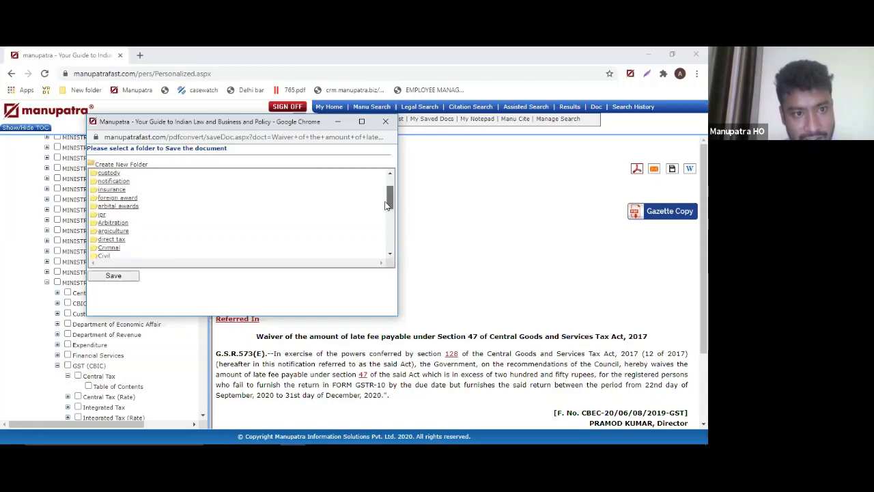
{"action": "left_click", "coordinate": [114, 181]}
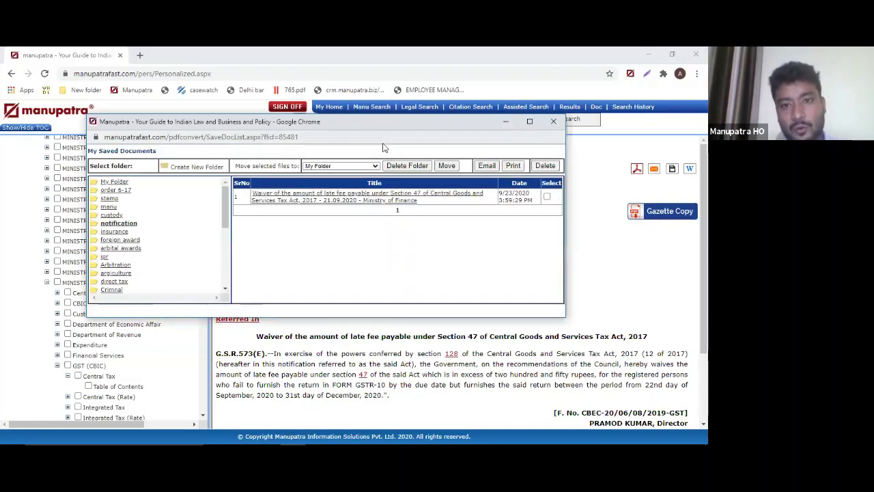
{"action": "left_click", "coordinate": [553, 121]}
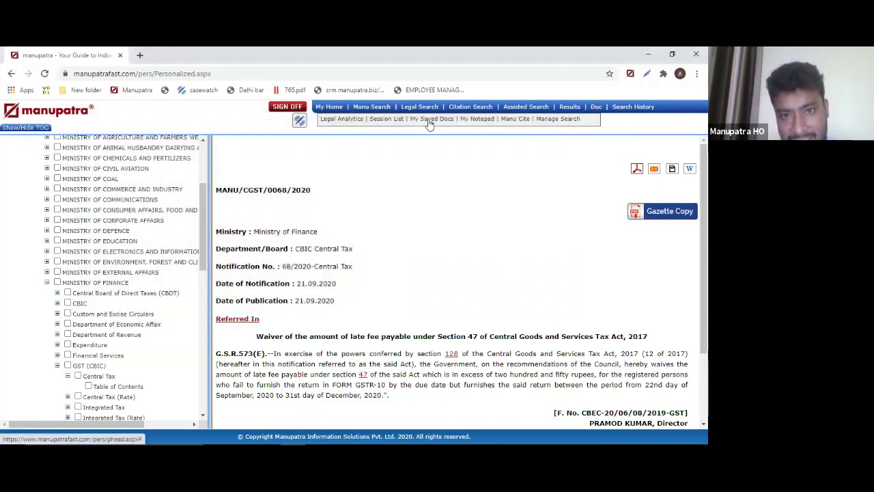
- Open My Saved Docs, view the contents of the notification folder and close the window
{"action": "left_click", "coordinate": [431, 120]}
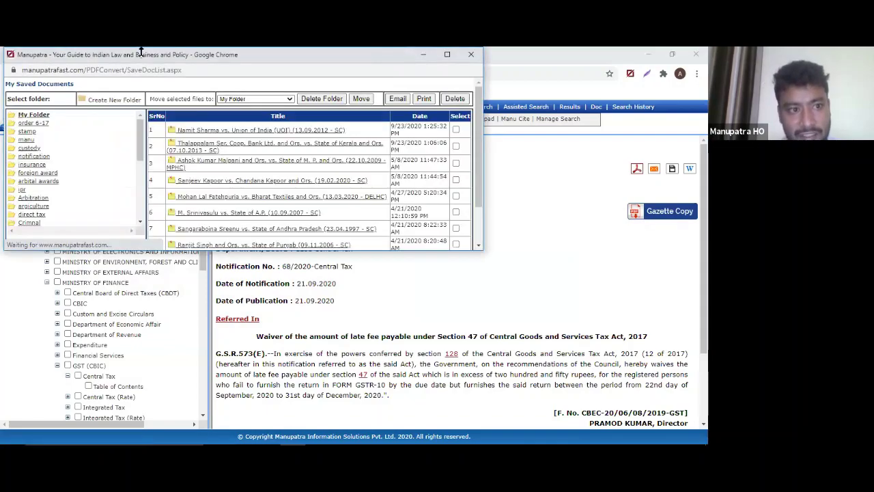
{"action": "left_click", "coordinate": [41, 157]}
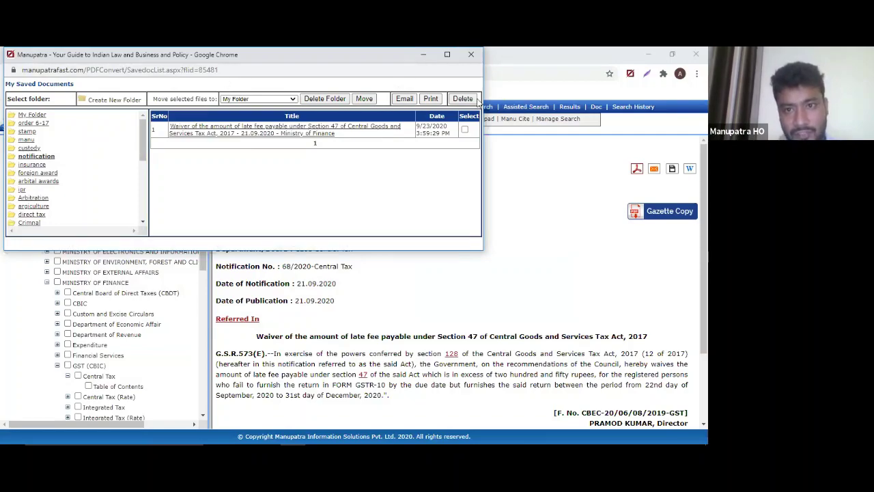
{"action": "left_click", "coordinate": [585, 247]}
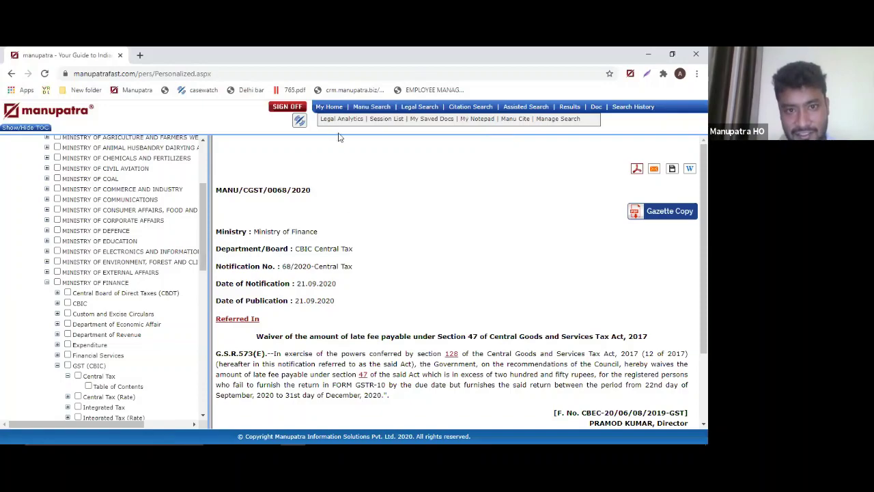
- Return to the My Home page, switch to the PowerPoint slide show and advance to the Quick Review slide
{"action": "left_click", "coordinate": [333, 108]}
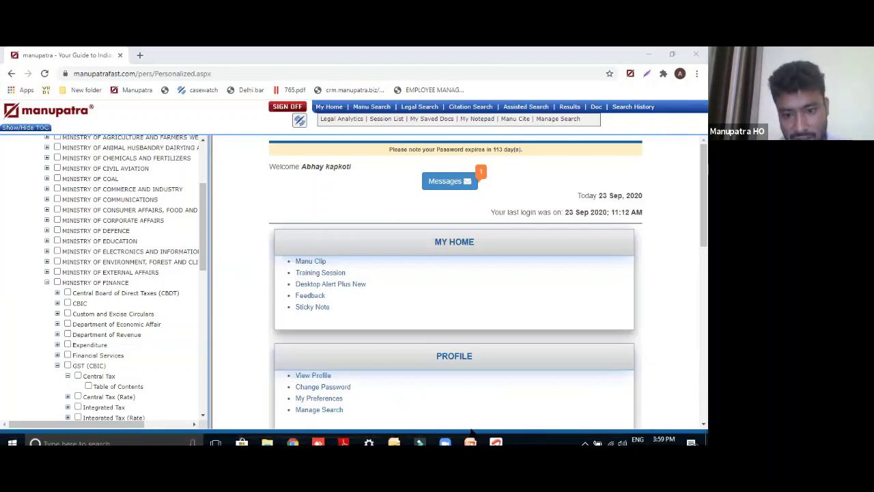
{"action": "key", "text": "super"}
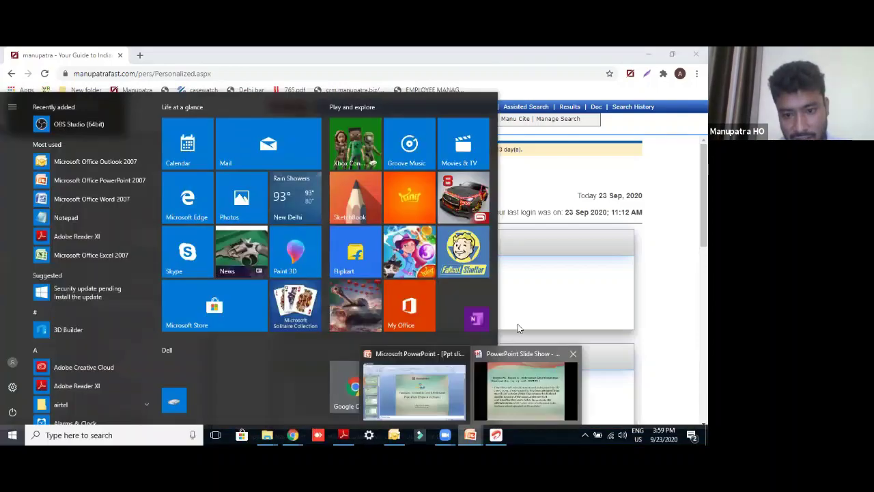
{"action": "left_click", "coordinate": [530, 387]}
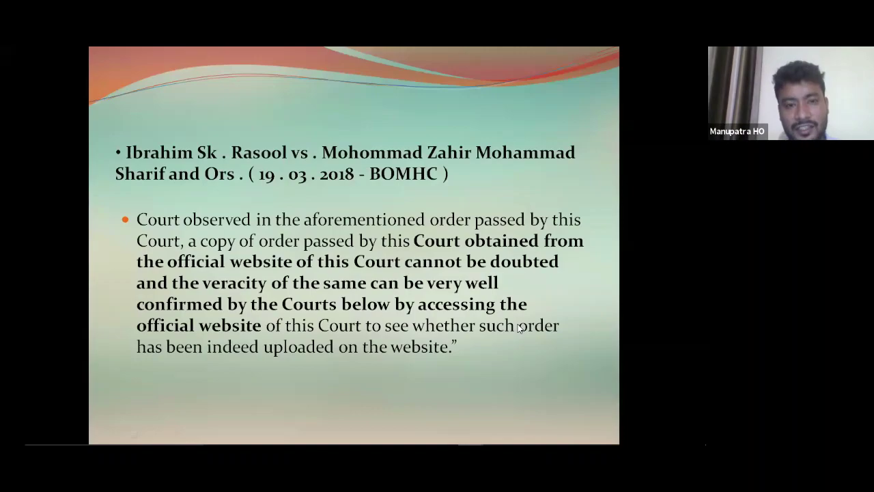
{"action": "key", "text": "Right"}
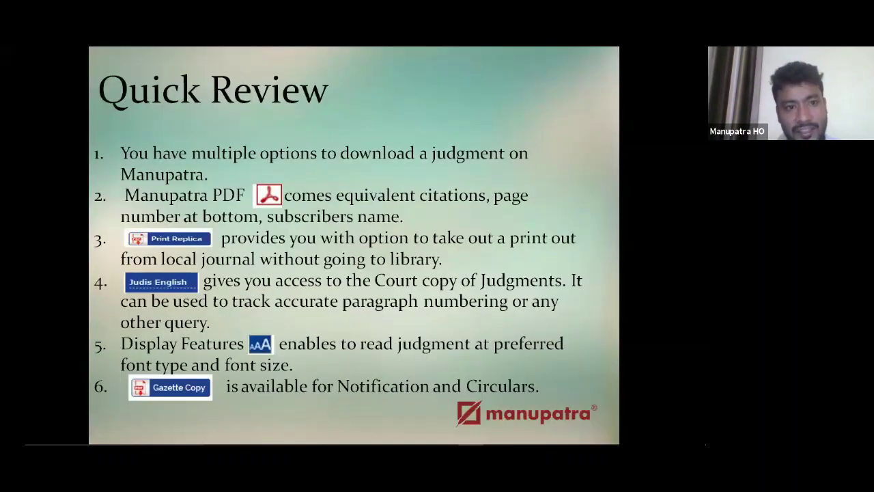
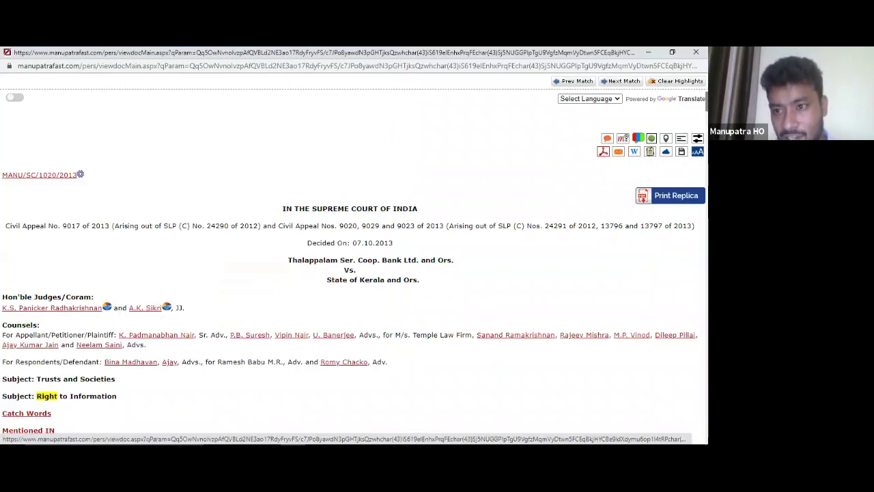
- Open the Thalappalam judgment's display view, set the second-largest text size, Times font and medium line spacing, and close the judgment
{"action": "left_click", "coordinate": [672, 195]}
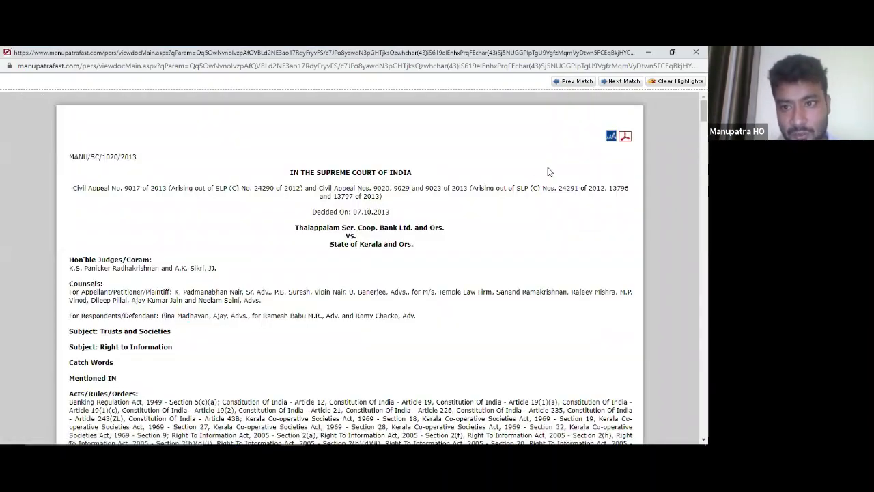
{"action": "left_click", "coordinate": [612, 137]}
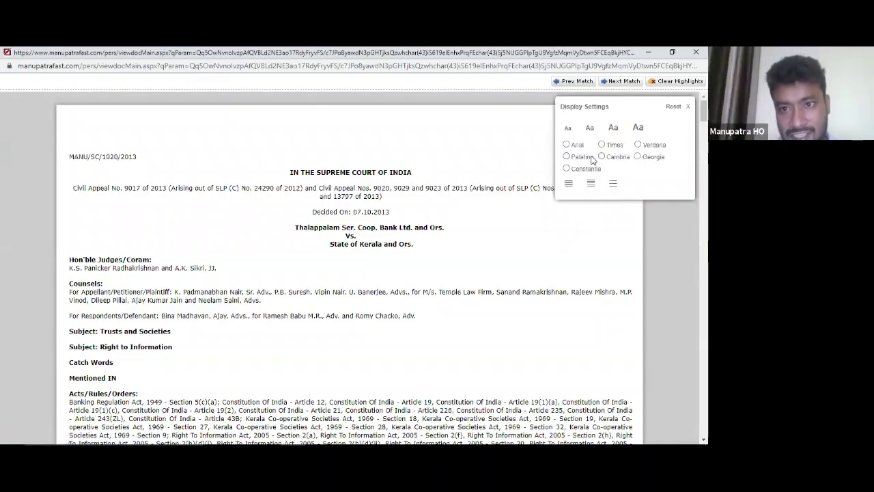
{"action": "left_click", "coordinate": [614, 128]}
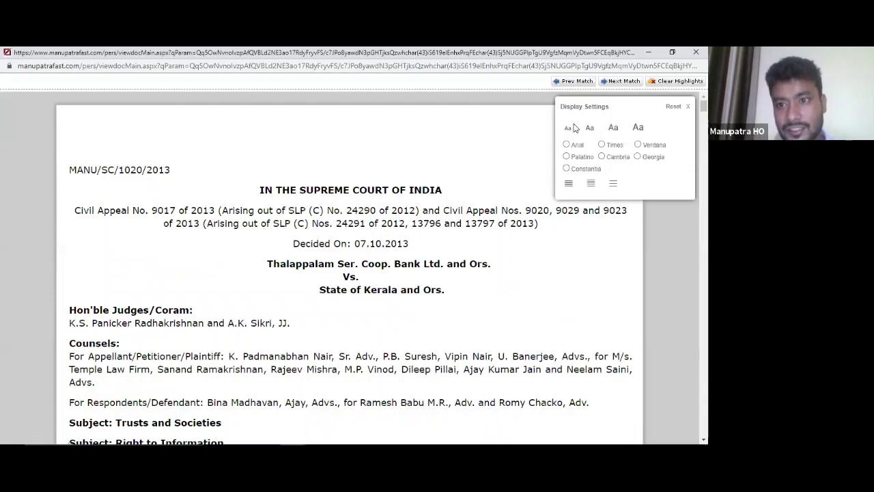
{"action": "left_click", "coordinate": [614, 146]}
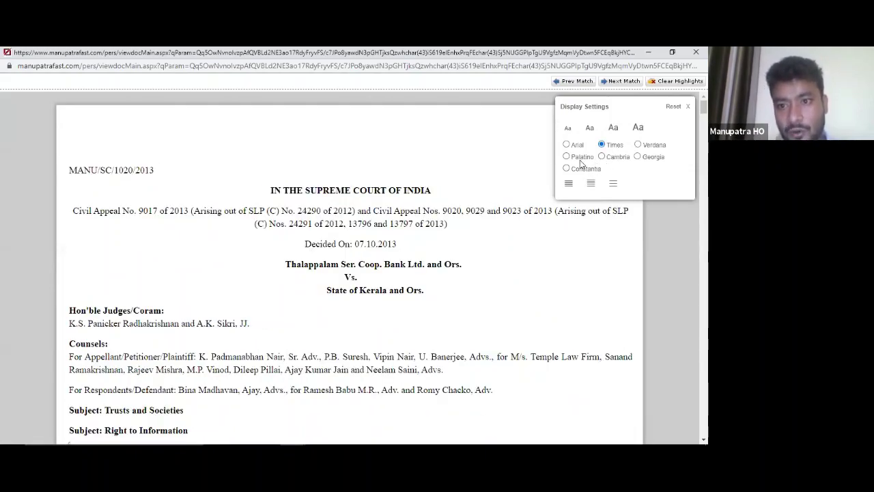
{"action": "left_click_drag", "start_coordinate": [579, 157], "coordinate": [576, 156]}
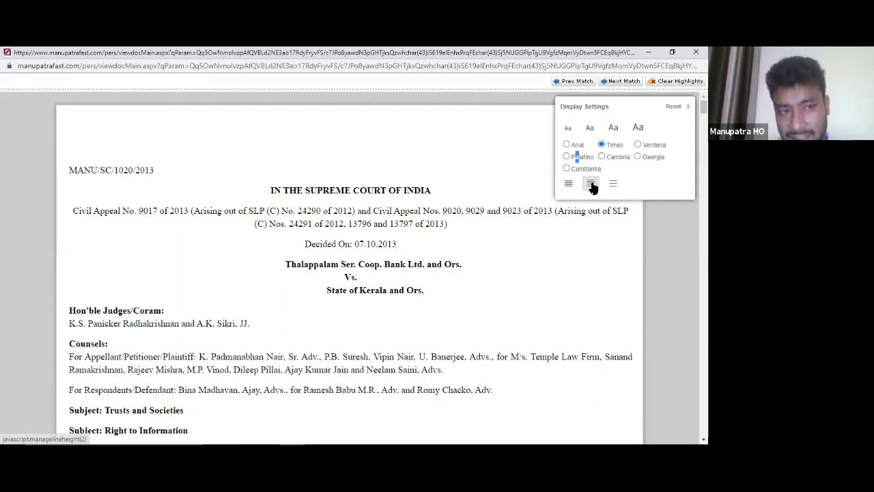
{"action": "left_click", "coordinate": [592, 186]}
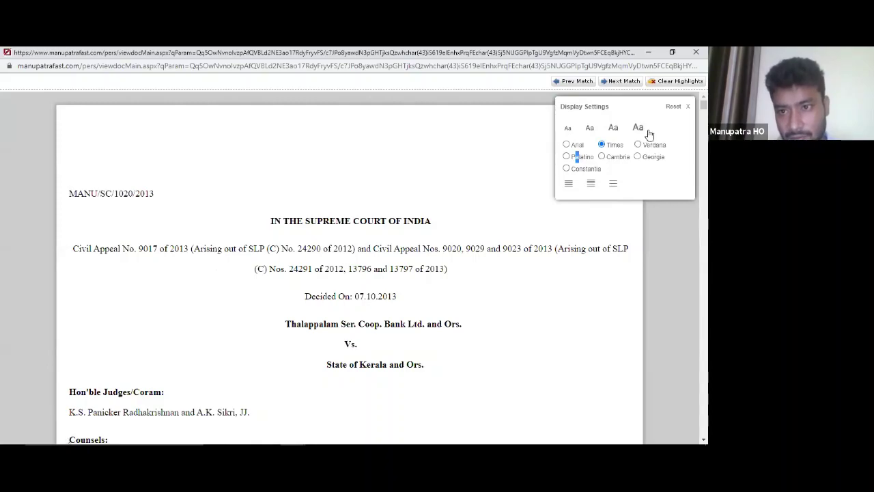
{"action": "left_click", "coordinate": [687, 109]}
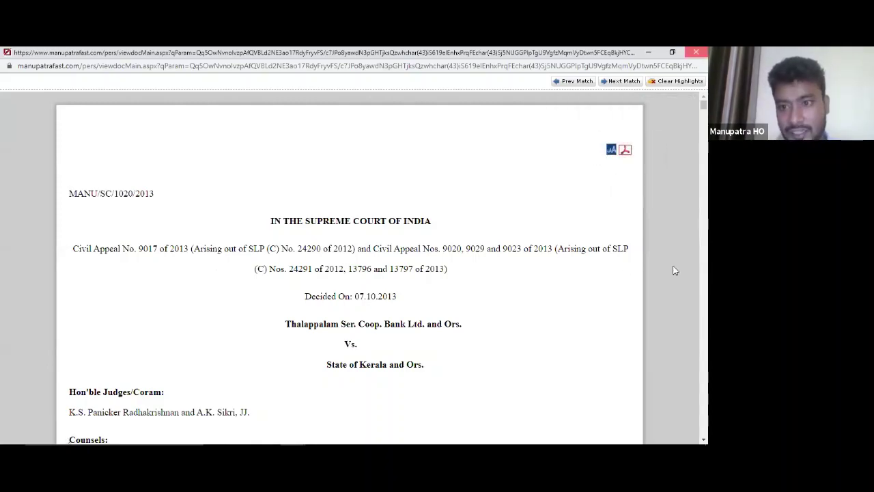
{"action": "key", "text": "ctrl+w"}
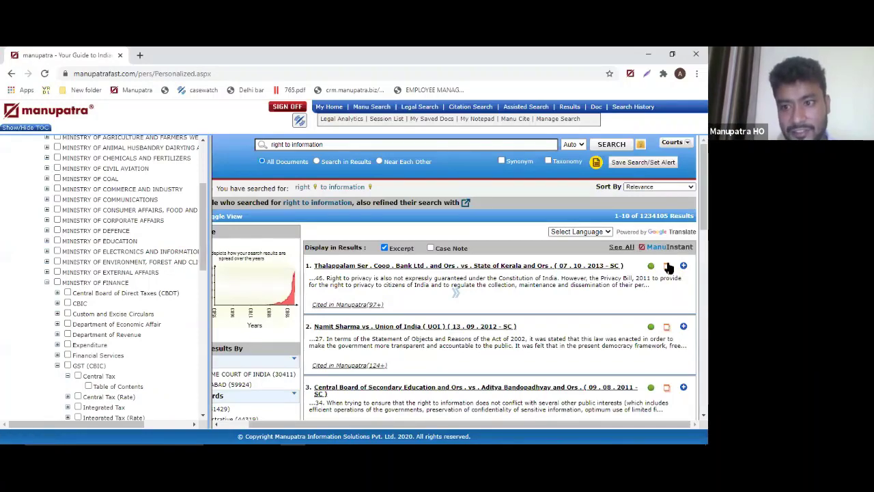
- Reopen the Thalappalam Ser. Coop. Bank judgment from the search results and open its adjustable display view
{"action": "left_click", "coordinate": [667, 266]}
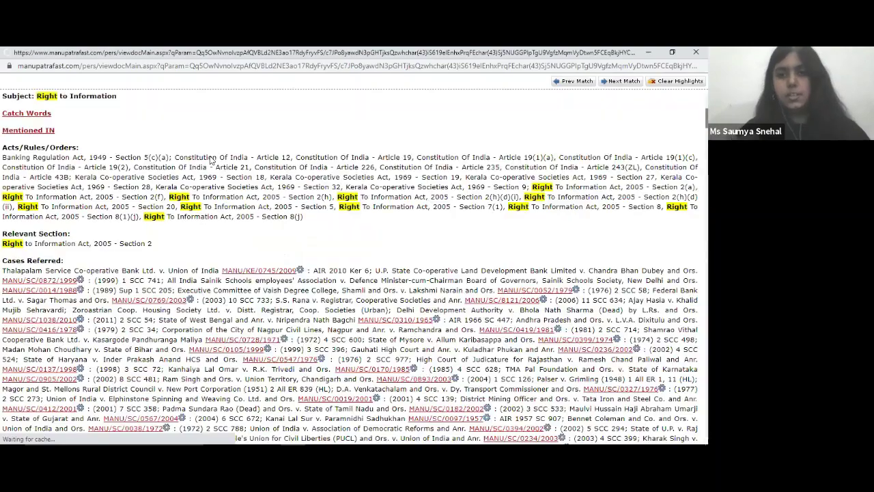
{"action": "scroll", "coordinate": [170, 140], "scroll_direction": "up", "scroll_amount": 5}
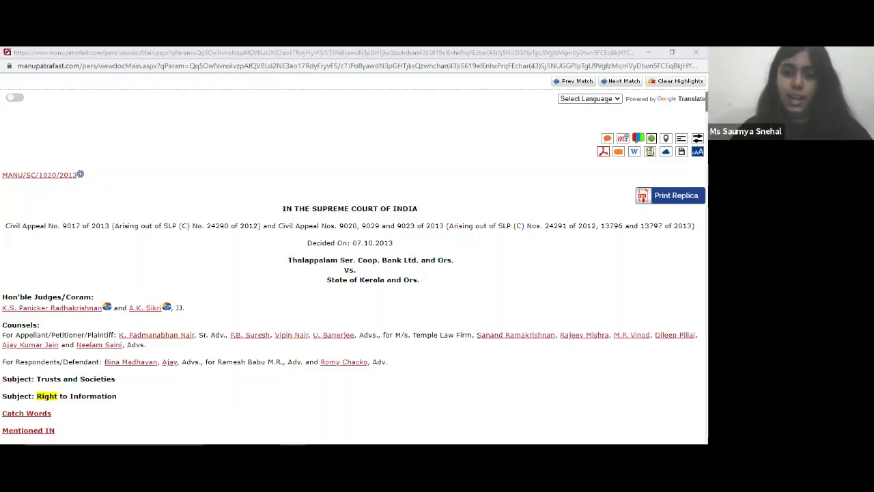
{"action": "left_click", "coordinate": [697, 151]}
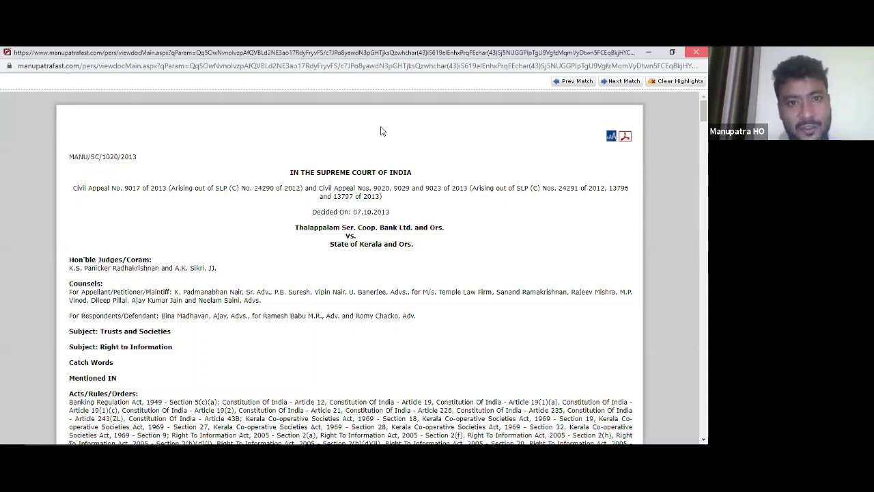
- Return to the right to information search results and reopen the first listed judgment, Thalappalam Ser. Coop. Bank
{"action": "key", "text": "alt+Tab"}
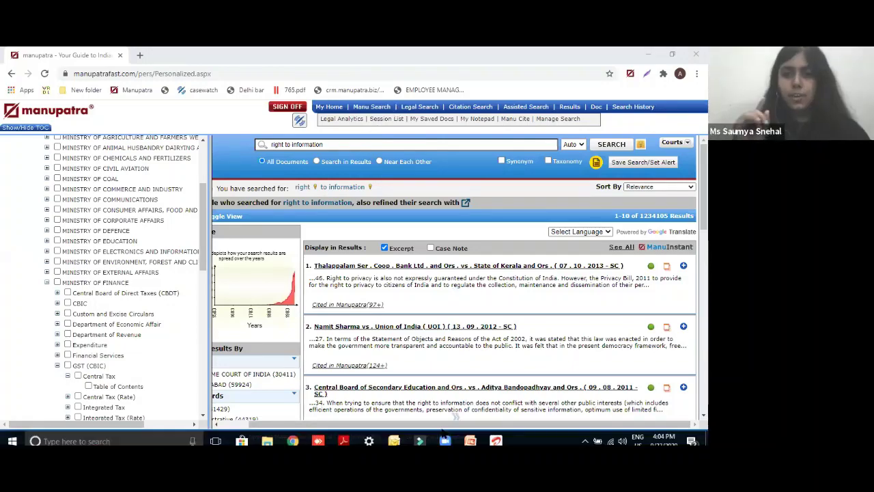
{"action": "mouse_move", "coordinate": [470, 434]}
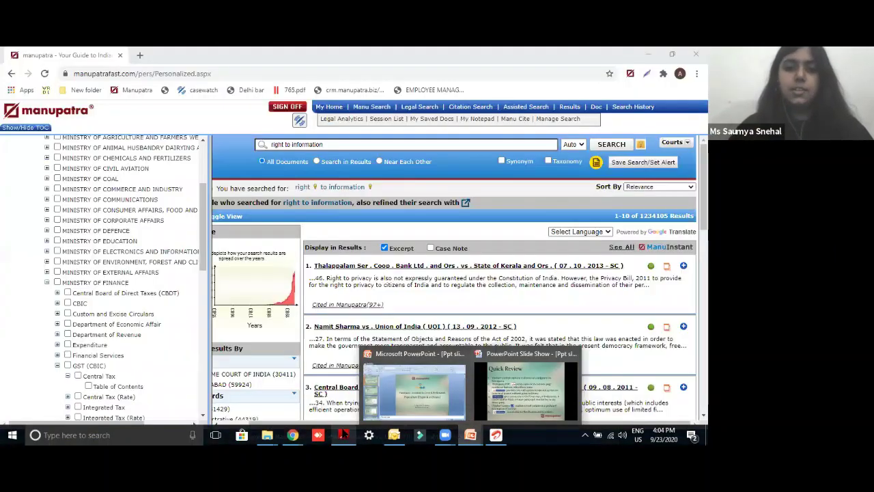
{"action": "left_click", "coordinate": [454, 291]}
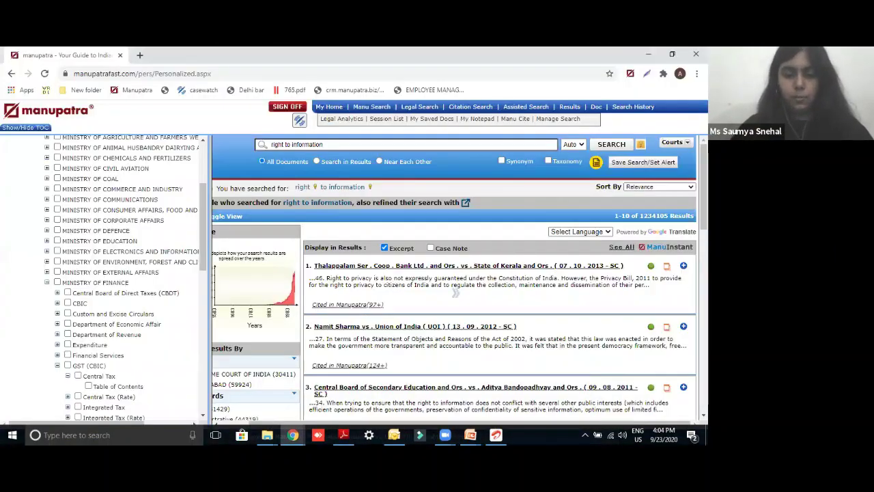
{"action": "left_click", "coordinate": [666, 267]}
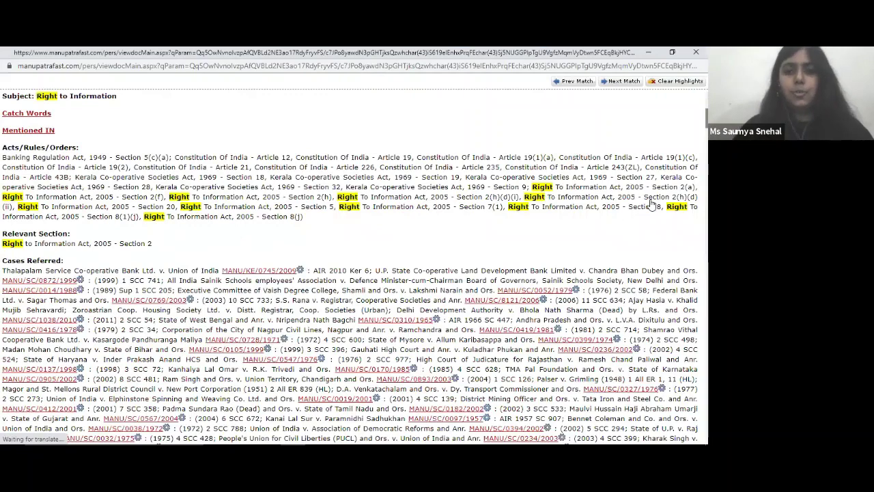
- Open the AWC print replica from the beginning of the Thalappalam judgment, view it and close it
{"action": "scroll", "coordinate": [652, 204], "scroll_direction": "up", "scroll_amount": 5}
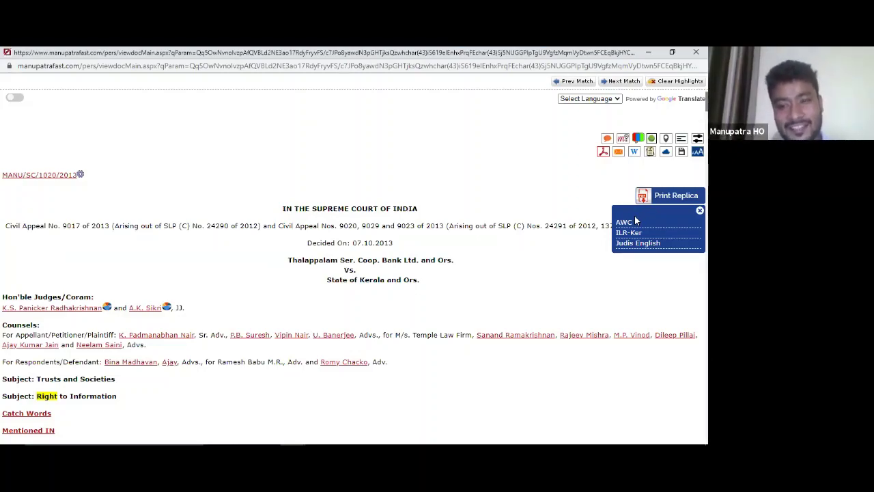
{"action": "left_click", "coordinate": [627, 224]}
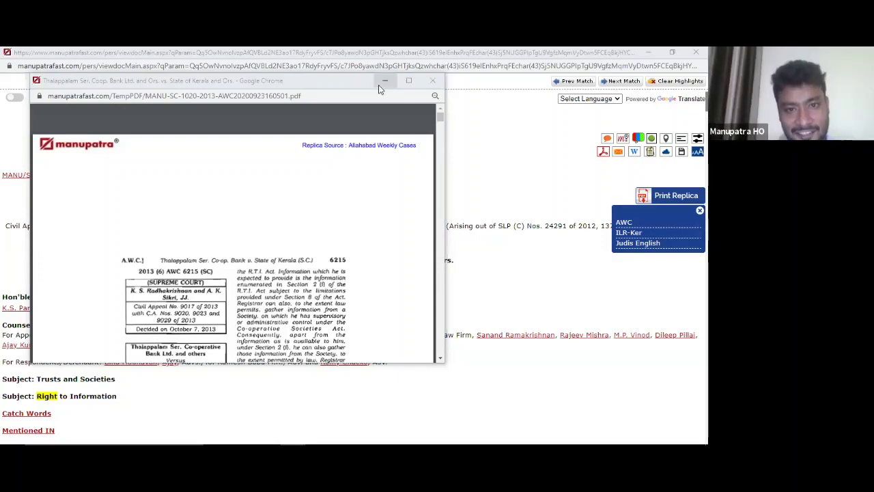
{"action": "left_click", "coordinate": [457, 146]}
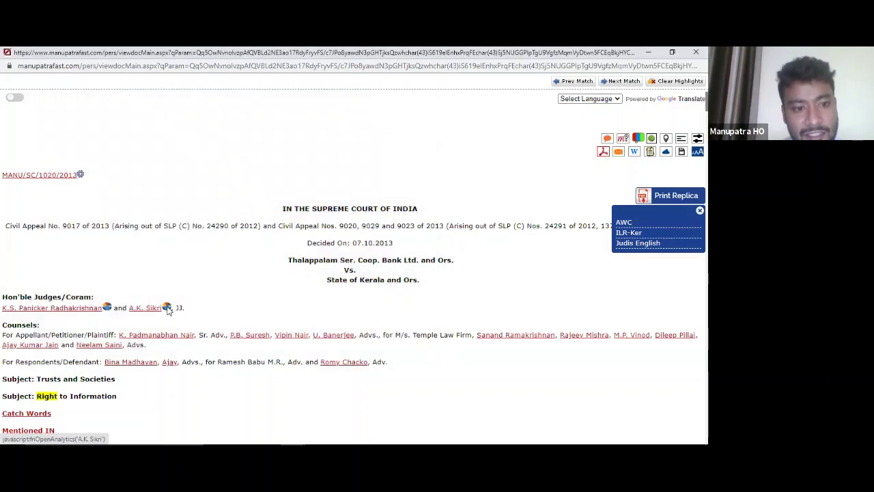
- Open the analytics of the second judge in the coram and view the Judge Cited chart as a grid
{"action": "left_click", "coordinate": [167, 308]}
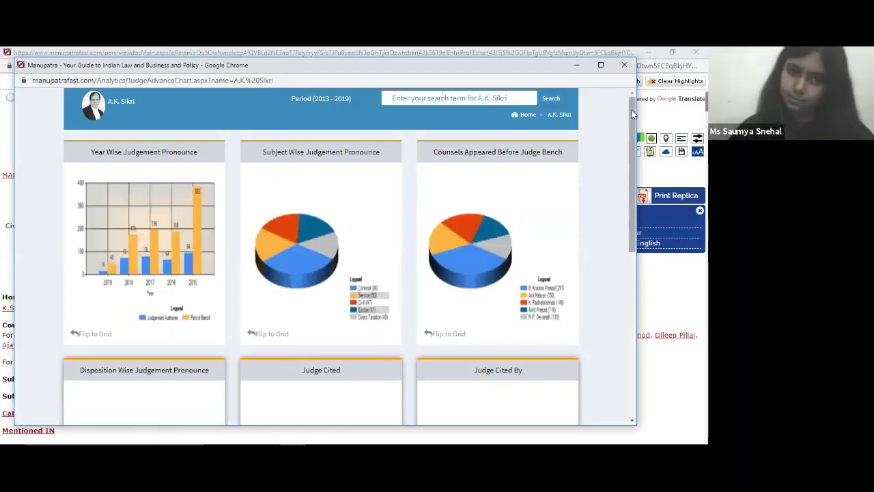
{"action": "scroll", "coordinate": [632, 119], "scroll_direction": "down", "scroll_amount": 1}
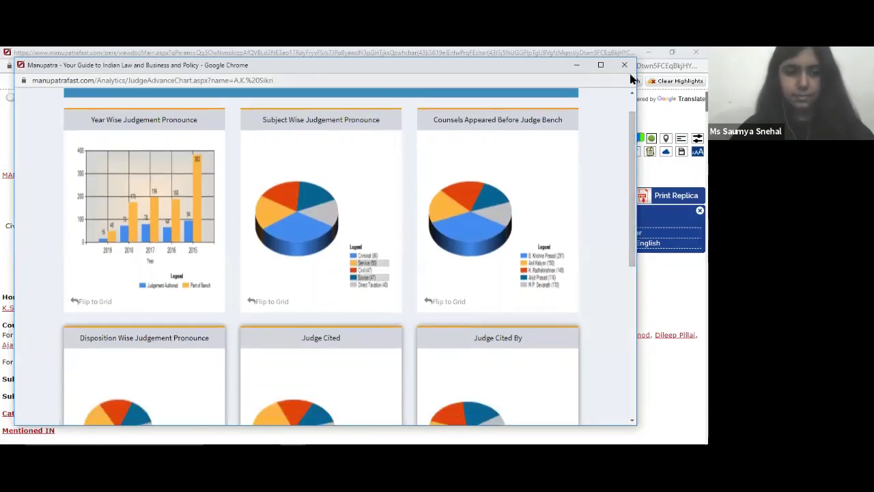
{"action": "scroll", "coordinate": [632, 142], "scroll_direction": "down", "scroll_amount": 3}
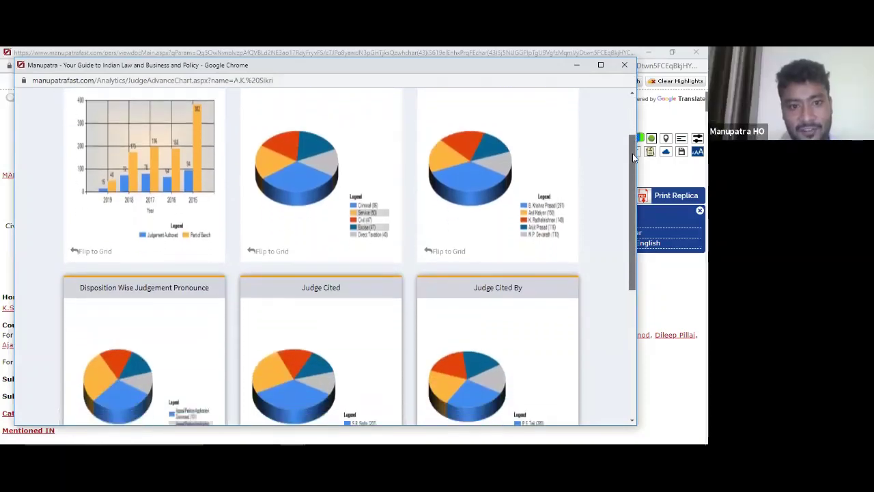
{"action": "scroll", "coordinate": [631, 194], "scroll_direction": "down", "scroll_amount": 2}
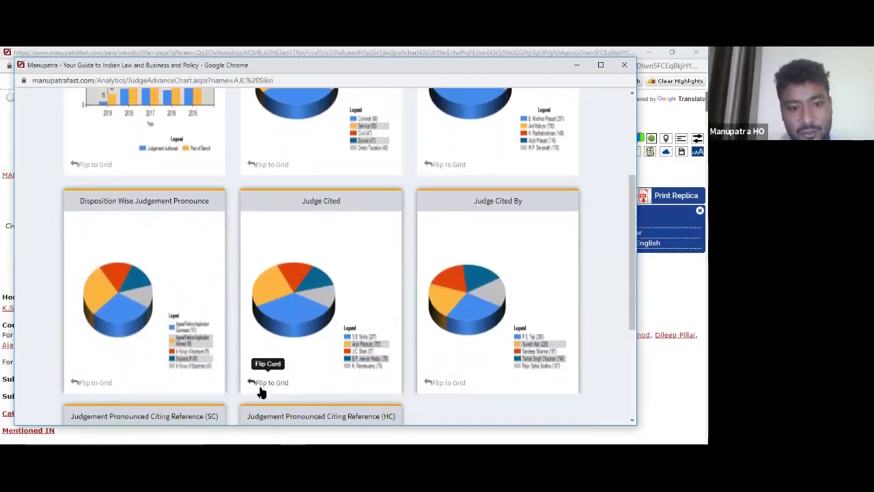
{"action": "left_click", "coordinate": [261, 388]}
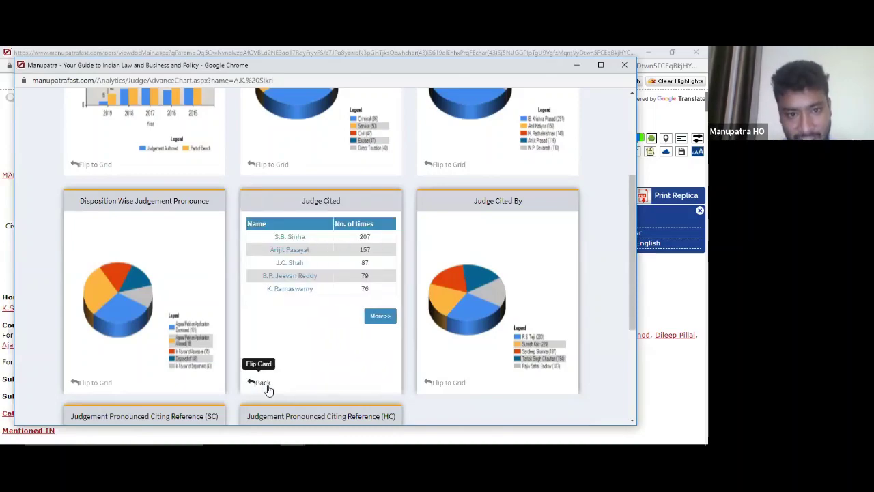
{"action": "left_click", "coordinate": [264, 384]}
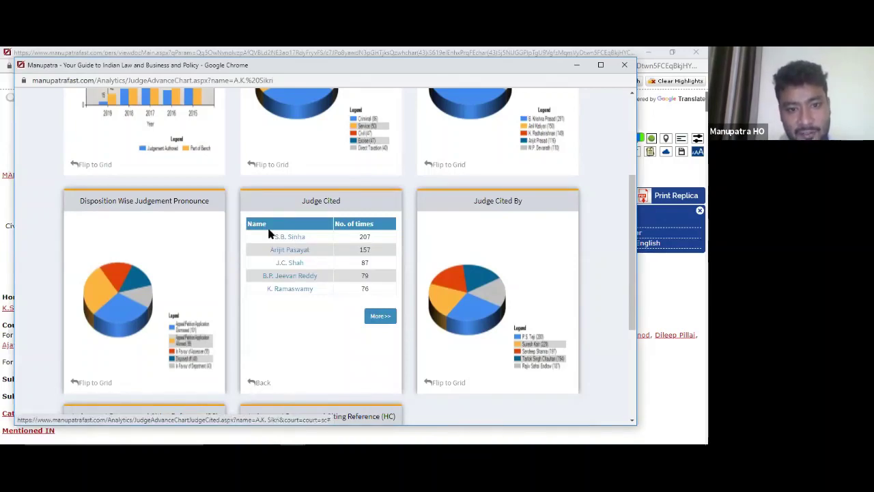
- Open a list of judgments from the Judge Cited grid, close the list and analytics windows, and go back to the search results
{"action": "scroll", "coordinate": [530, 170], "scroll_direction": "down", "scroll_amount": 2}
{"action": "left_click", "coordinate": [380, 214]}
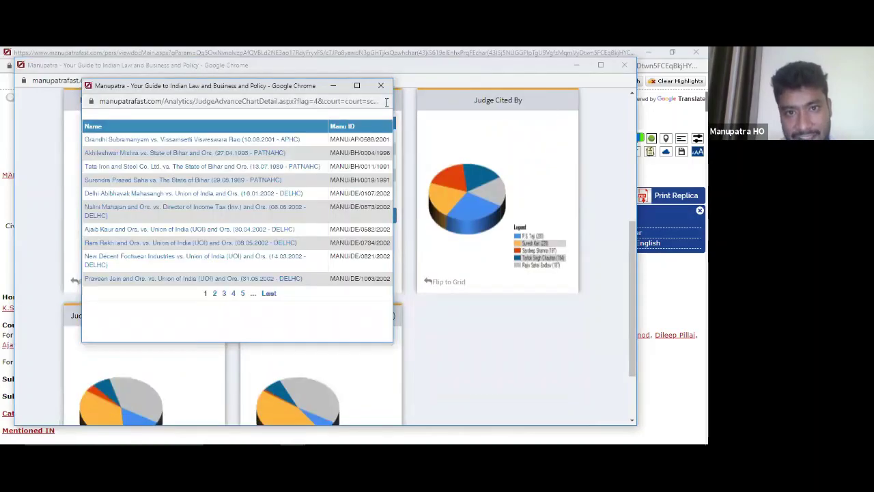
{"action": "left_click", "coordinate": [629, 69]}
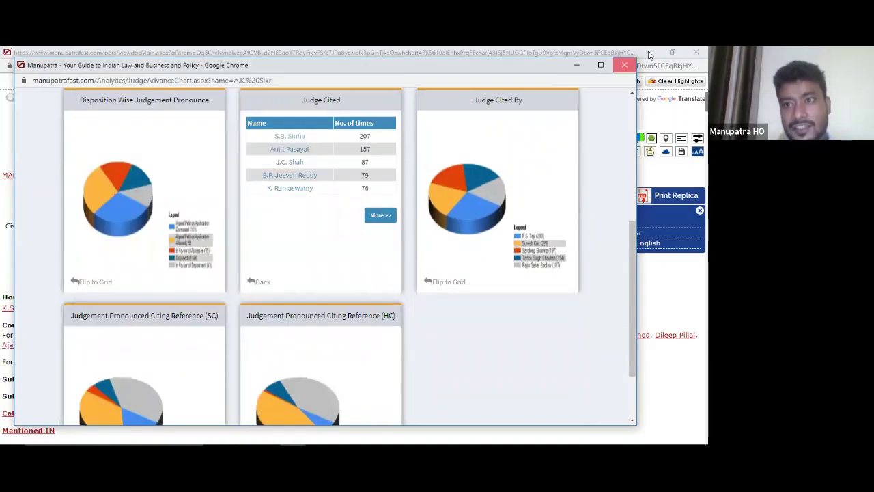
{"action": "left_click", "coordinate": [624, 65]}
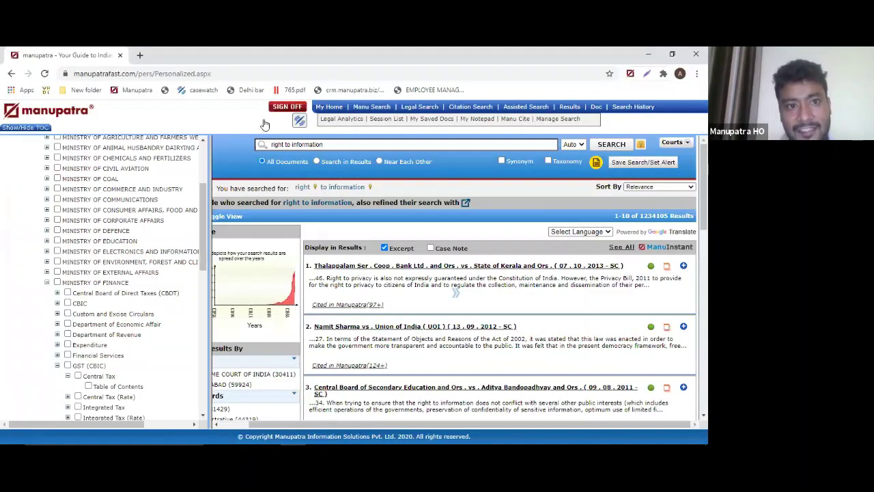
- Open Advance Judge Analytics, view its list of selectable courts and return to the Manupatra search results
{"action": "left_click", "coordinate": [256, 129]}
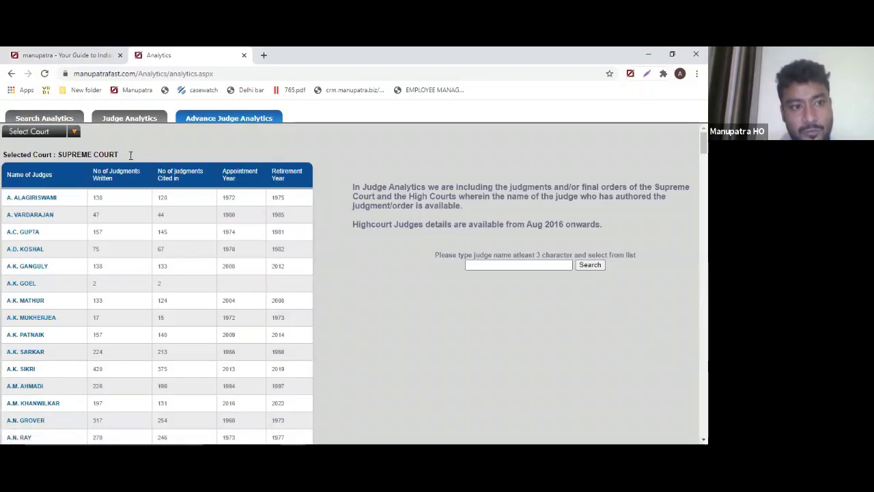
{"action": "left_click", "coordinate": [73, 131]}
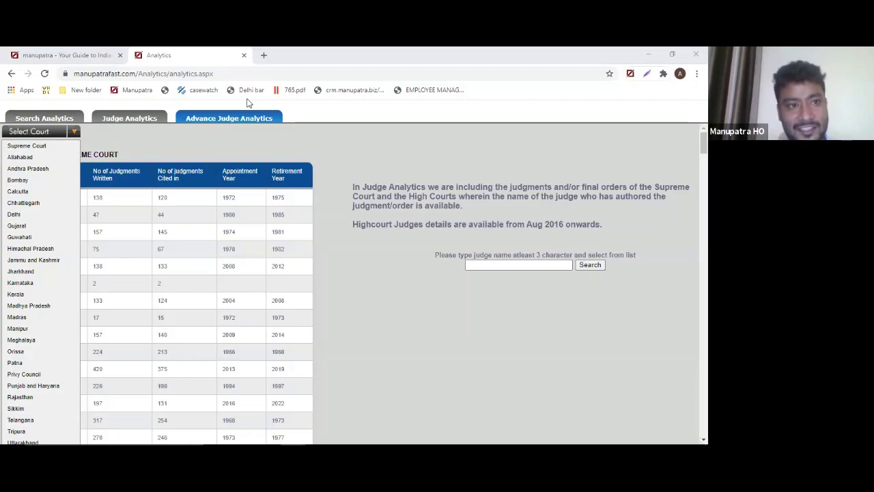
{"action": "left_click", "coordinate": [109, 57]}
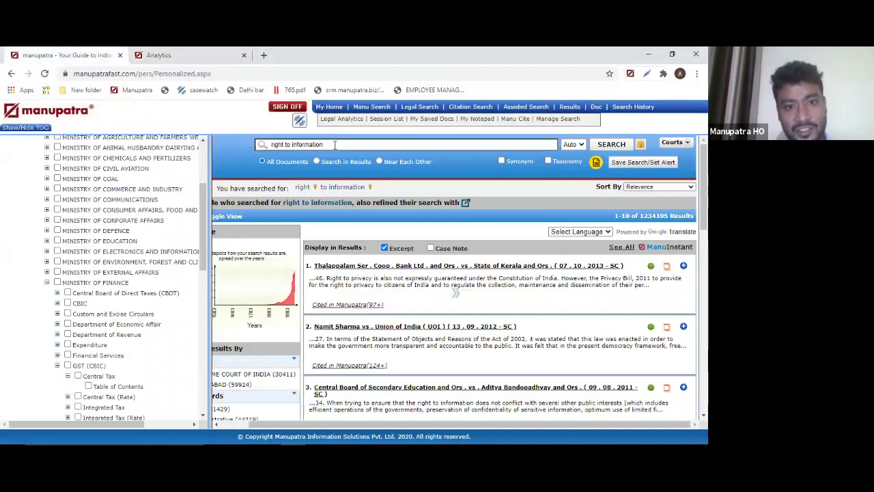
- Run a new search across all documents for "lgbt rights"
{"action": "triple_click", "coordinate": [335, 144]}
{"action": "type", "text": "lgbt"}
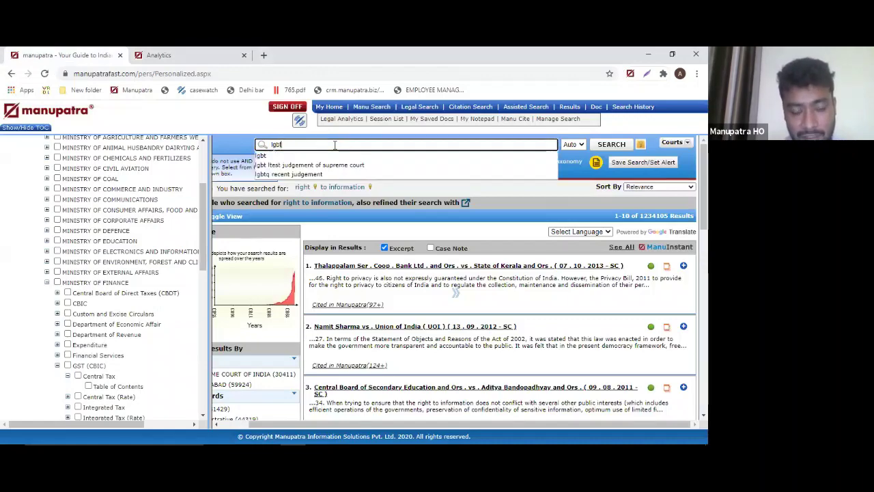
{"action": "type", "text": " rights"}
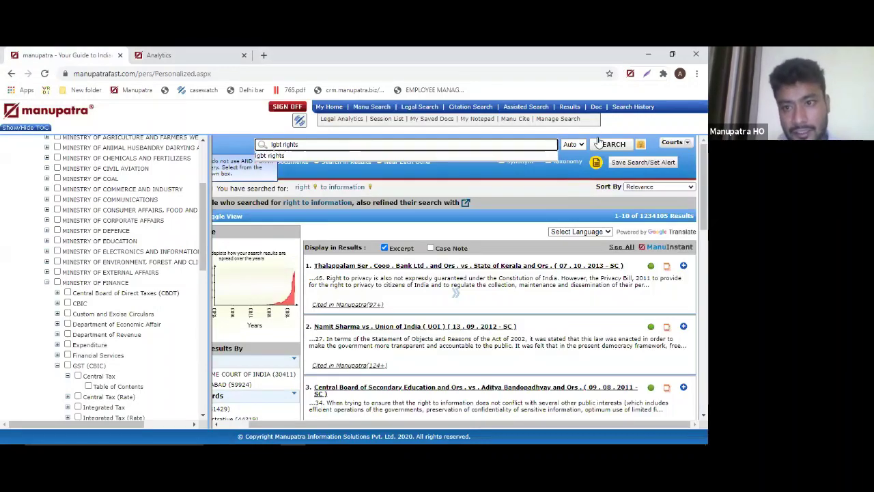
{"action": "left_click", "coordinate": [601, 149]}
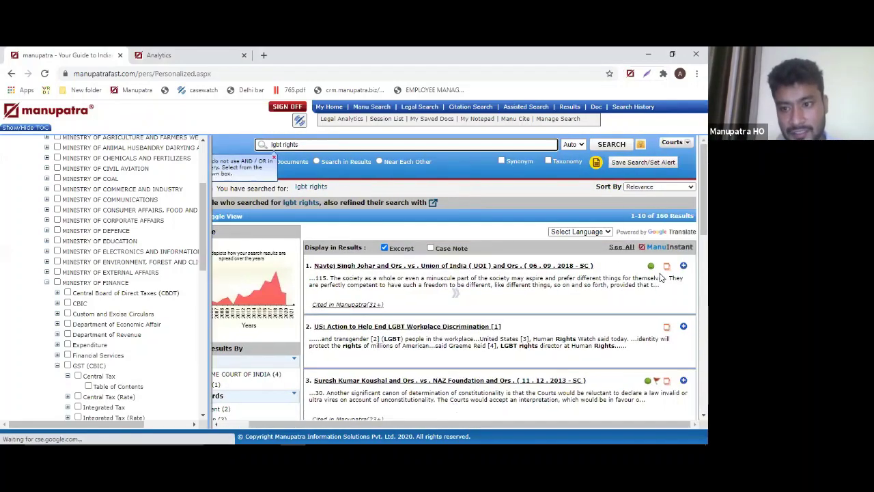
- Find the fifth result, the Gujarat High Court judgment of 02.04.2018 with the red SLP marker, and open it
{"action": "scroll", "coordinate": [331, 327], "scroll_direction": "down", "scroll_amount": 3}
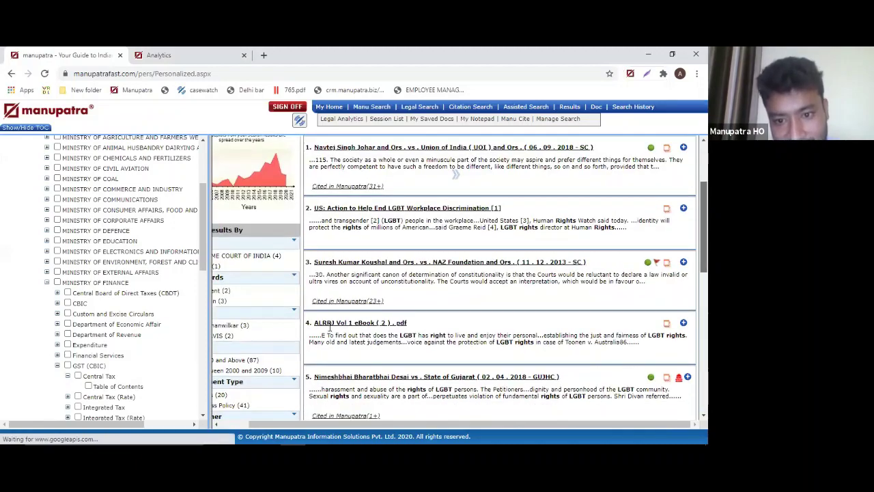
{"action": "scroll", "coordinate": [331, 328], "scroll_direction": "down", "scroll_amount": 1}
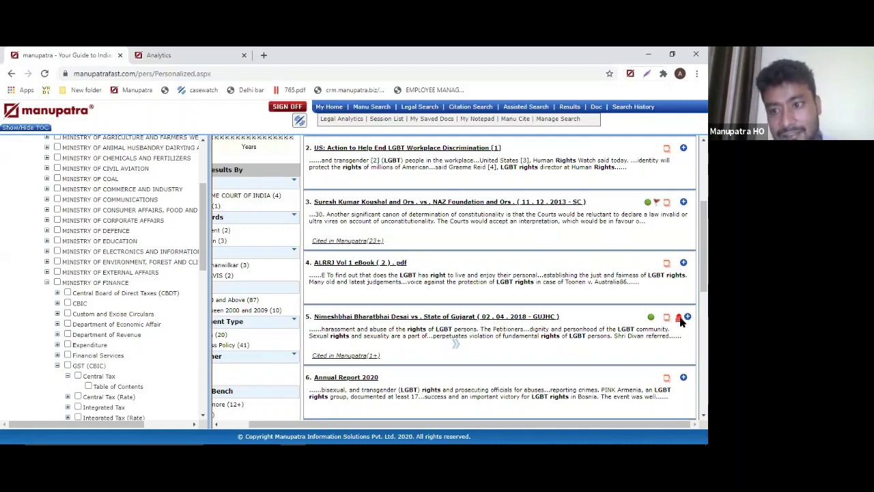
{"action": "mouse_move", "coordinate": [681, 322]}
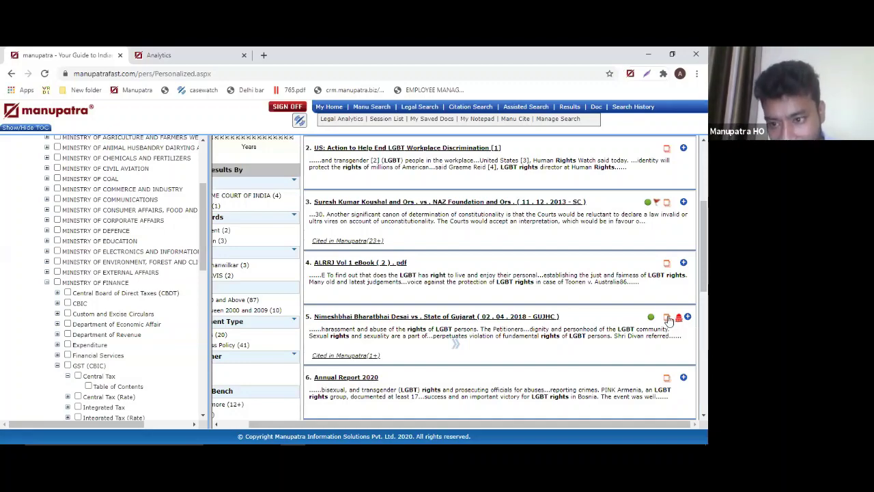
{"action": "left_click", "coordinate": [667, 317]}
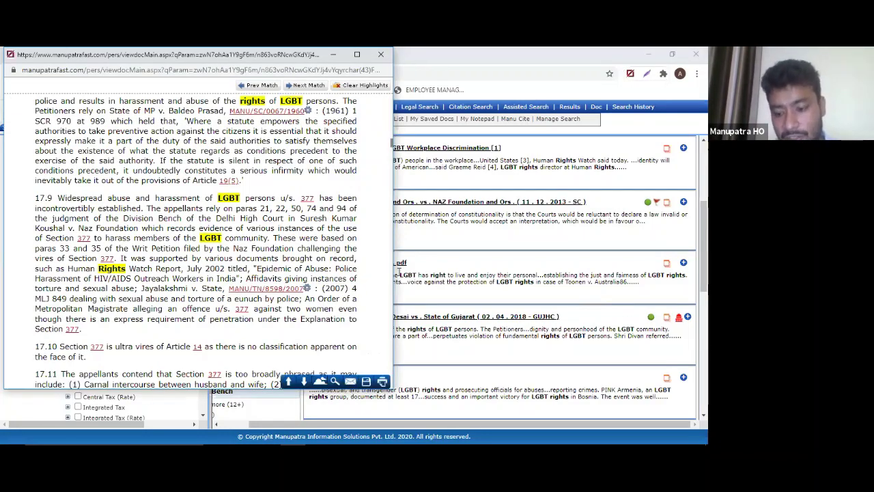
- Look up the Gujarat High Court judgment's SLP status by submitting the captcha answer, and close the status view and the judgment
{"action": "scroll", "coordinate": [361, 256], "scroll_direction": "up", "scroll_amount": 1}
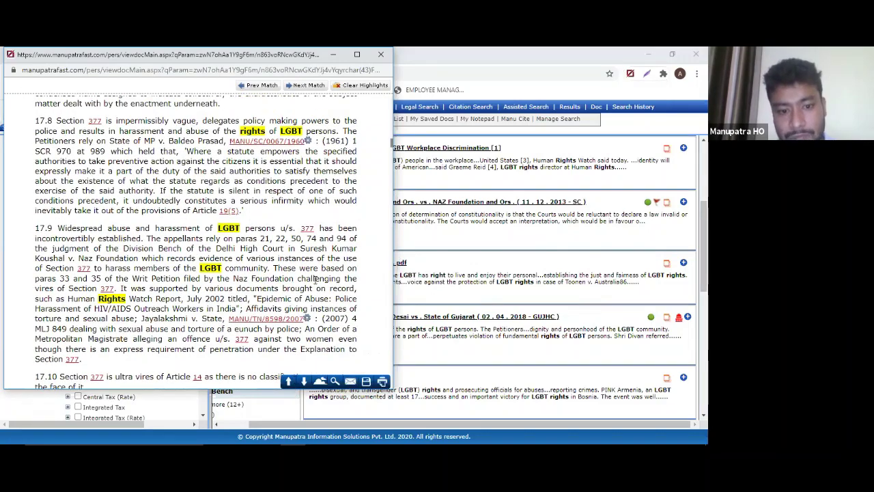
{"action": "scroll", "coordinate": [307, 174], "scroll_direction": "up", "scroll_amount": 2}
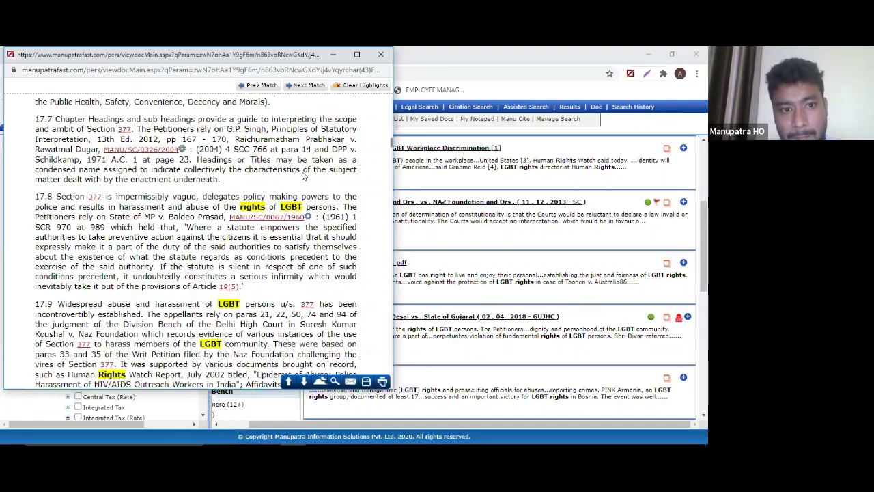
{"action": "scroll", "coordinate": [365, 162], "scroll_direction": "up", "scroll_amount": 15}
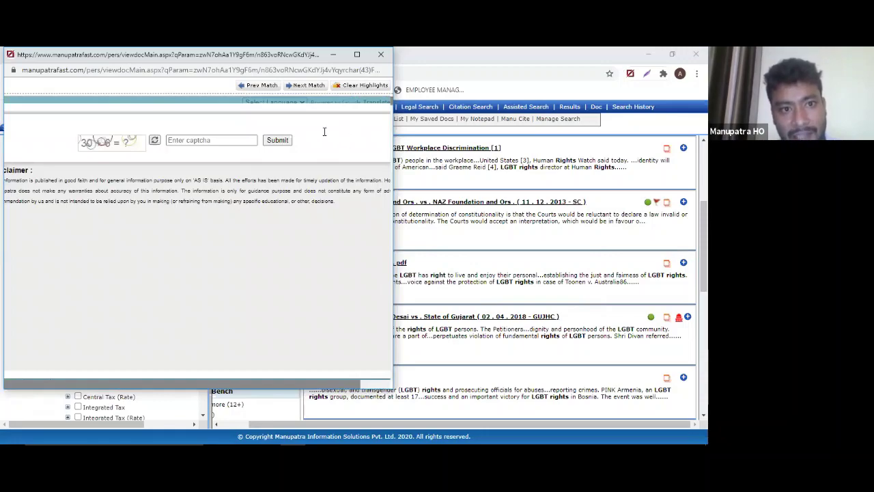
{"action": "type", "text": "36"}
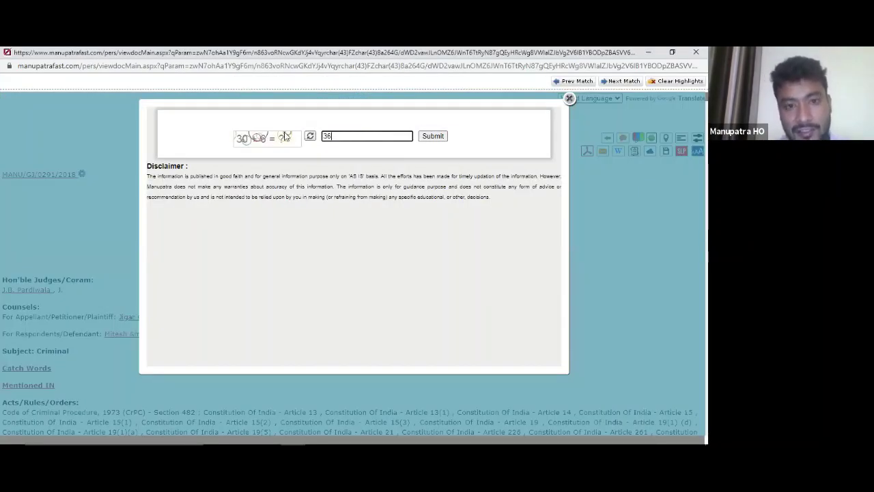
{"action": "left_click", "coordinate": [436, 137]}
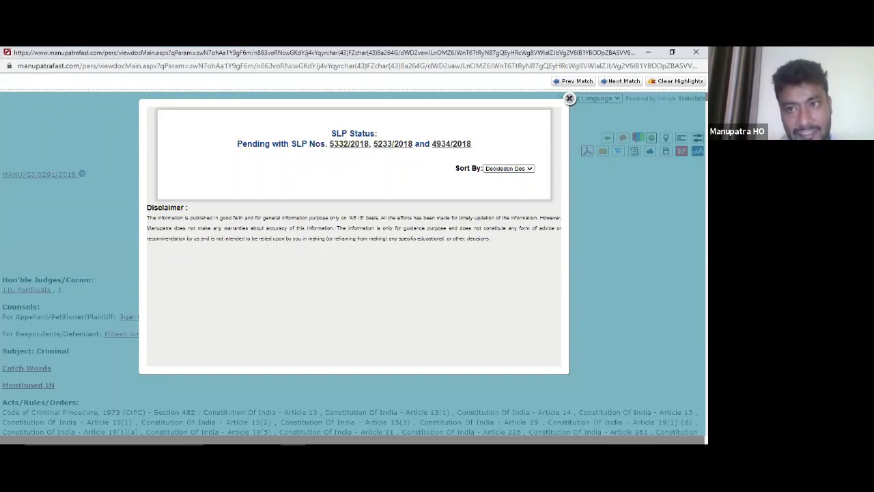
{"action": "left_click", "coordinate": [569, 98]}
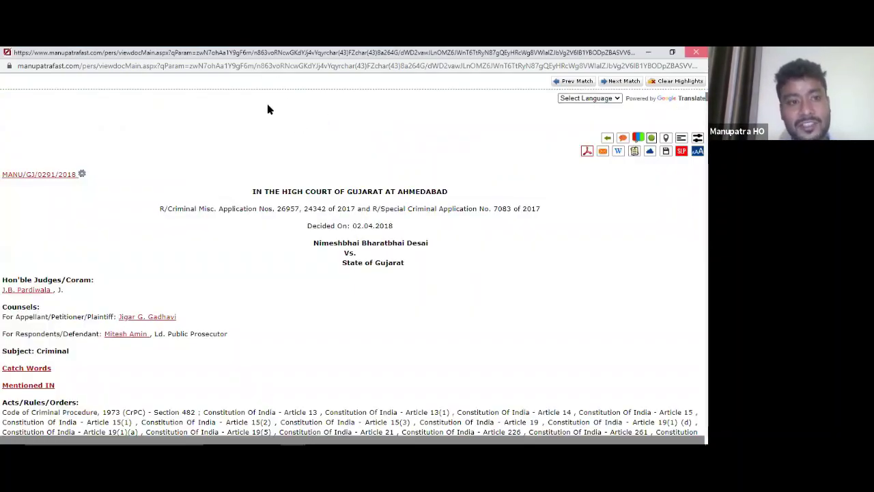
{"action": "key", "text": "ctrl+w"}
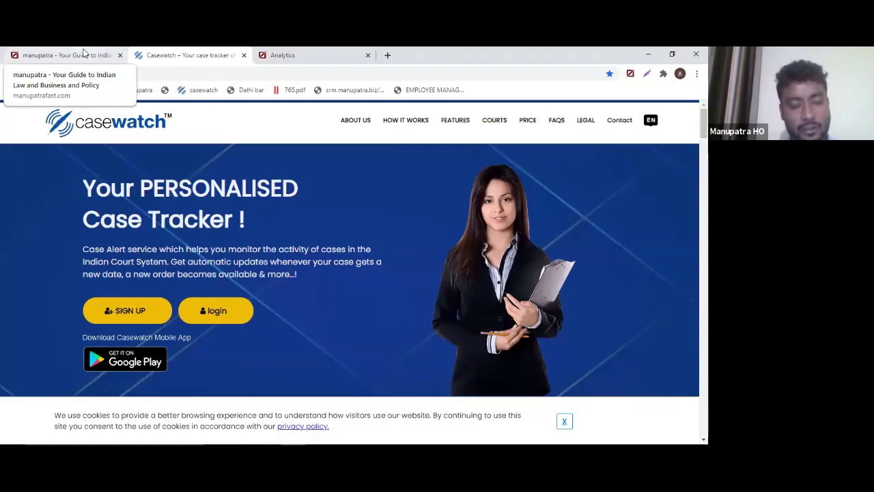
- Leave the Casewatch site for the Manupatra page and open the Legal Search form
{"action": "left_click", "coordinate": [123, 57]}
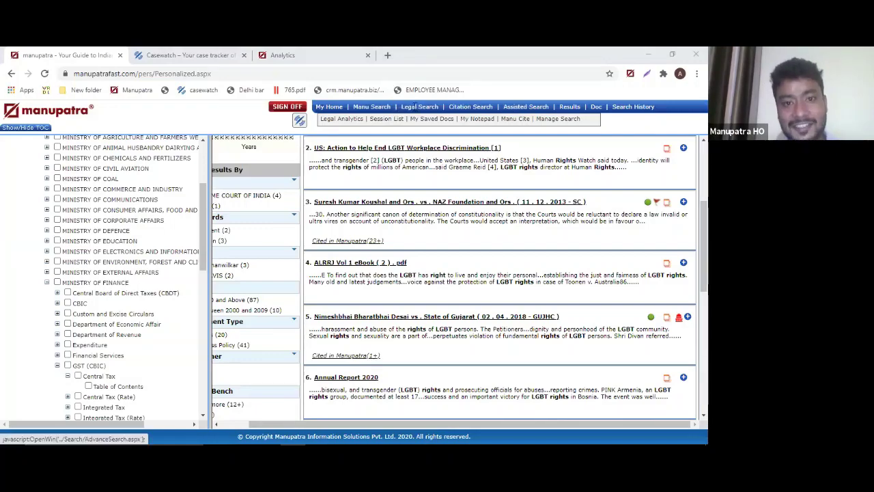
{"action": "left_click", "coordinate": [419, 110]}
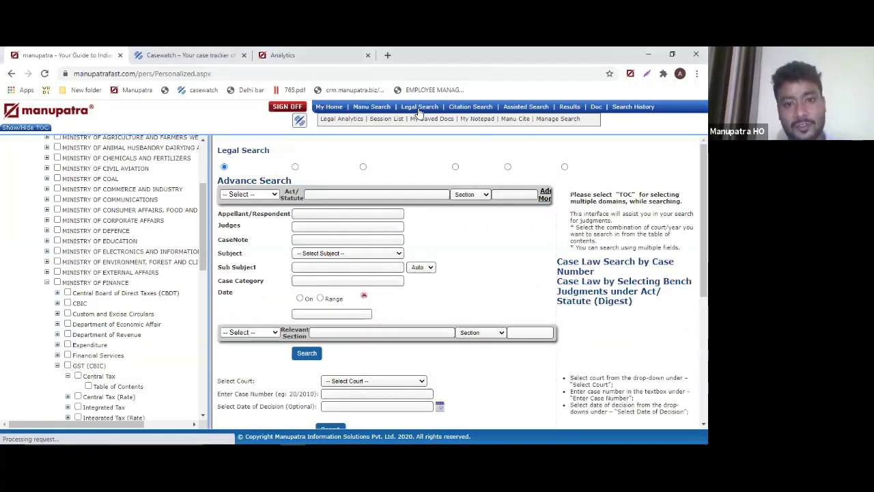
- Search for judgments under the Indian Penal Code 1860 IPC, Section 302
{"action": "left_click", "coordinate": [378, 205]}
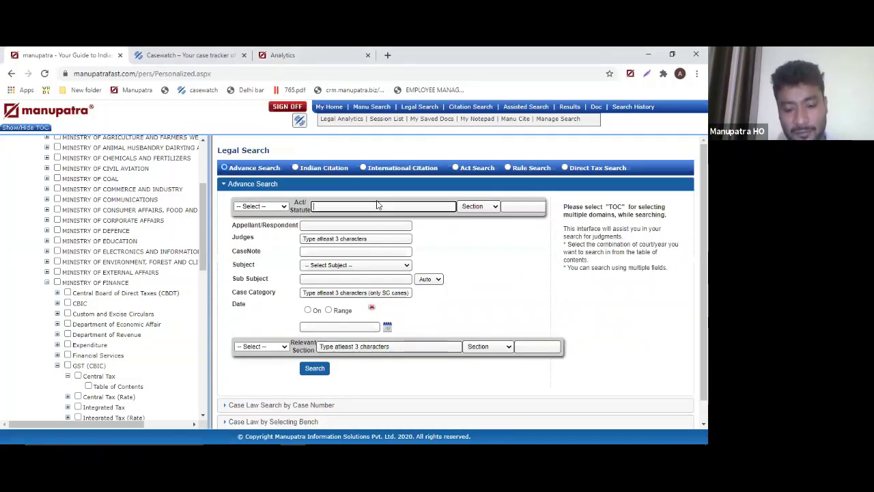
{"action": "type", "text": "ipc"}
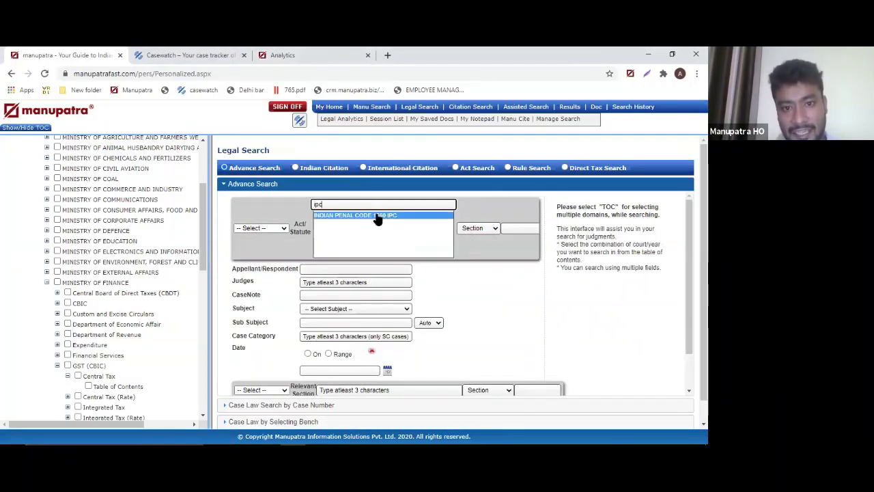
{"action": "left_click", "coordinate": [376, 219]}
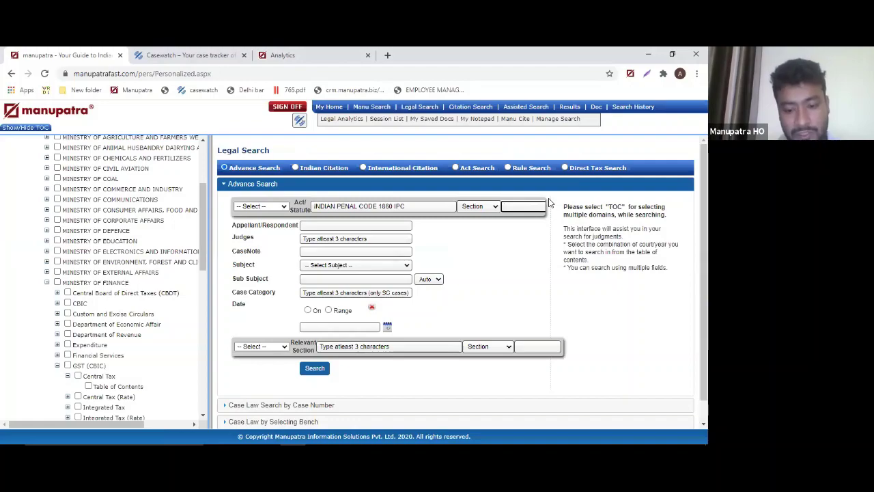
{"action": "left_click", "coordinate": [545, 205]}
{"action": "type", "text": "302"}
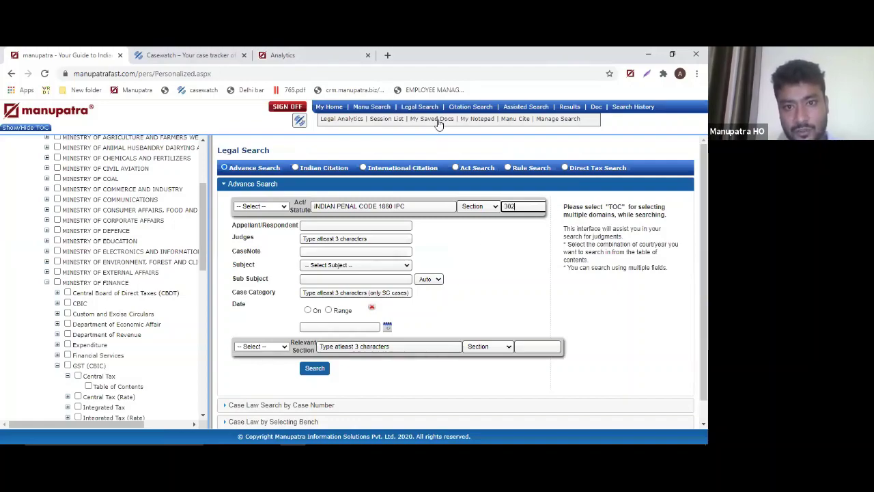
{"action": "left_click", "coordinate": [315, 375]}
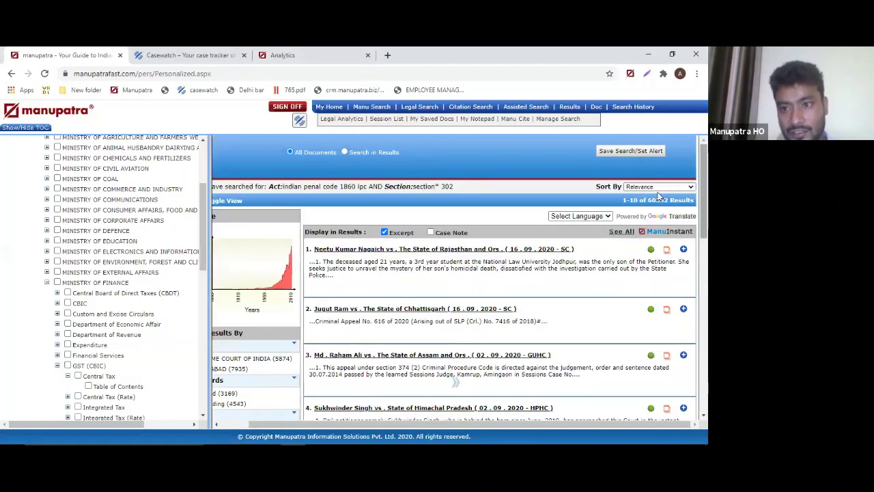
- Look over the Section 302 results and show their sorting options, including Cited (Most)
{"action": "scroll", "coordinate": [656, 205], "scroll_direction": "down", "scroll_amount": 1}
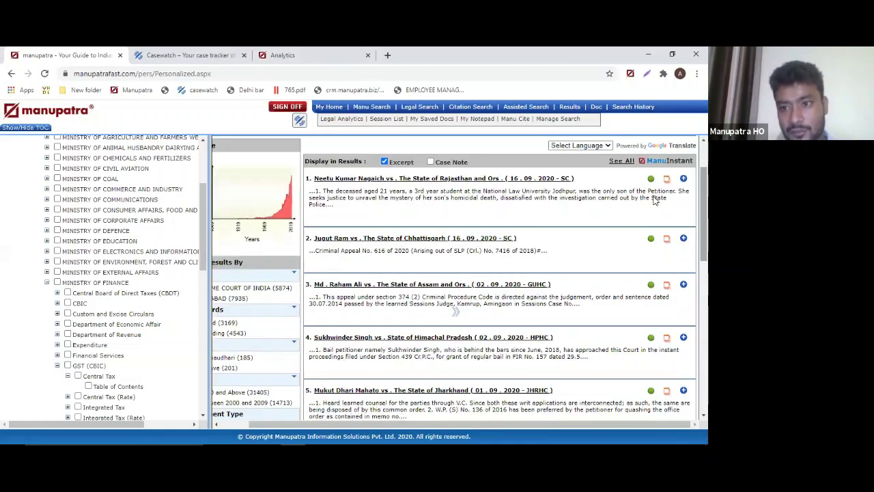
{"action": "scroll", "coordinate": [659, 220], "scroll_direction": "up", "scroll_amount": 1}
{"action": "left_click", "coordinate": [657, 187]}
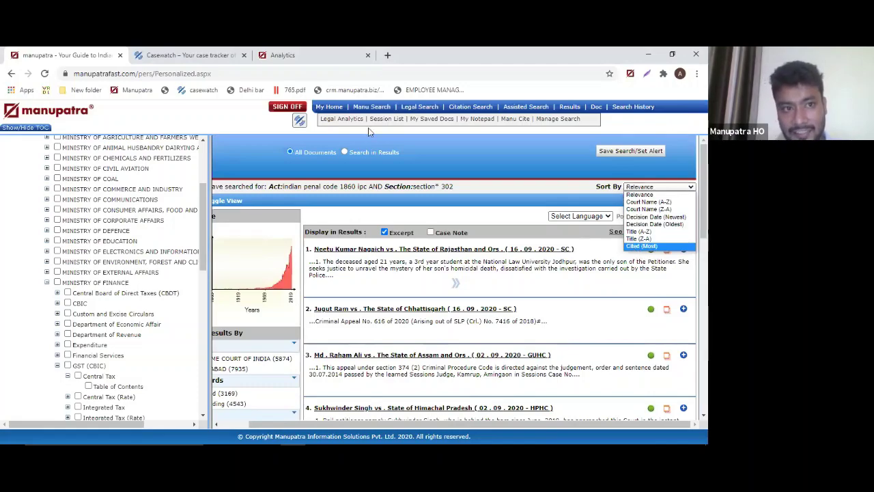
- Switch to the Casewatch page and load youtube.com in its place
{"action": "left_click", "coordinate": [198, 62]}
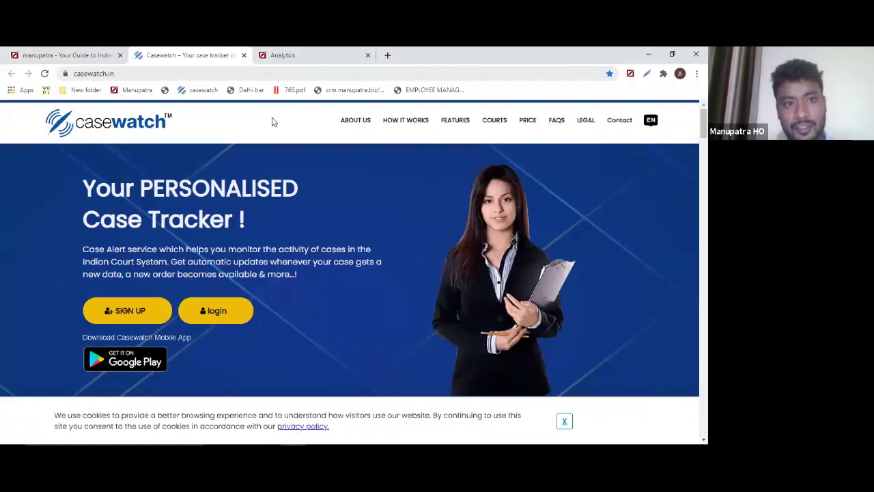
{"action": "key", "text": "ctrl+l"}
{"action": "type", "text": "youtube.com"}
{"action": "key", "text": "Return"}
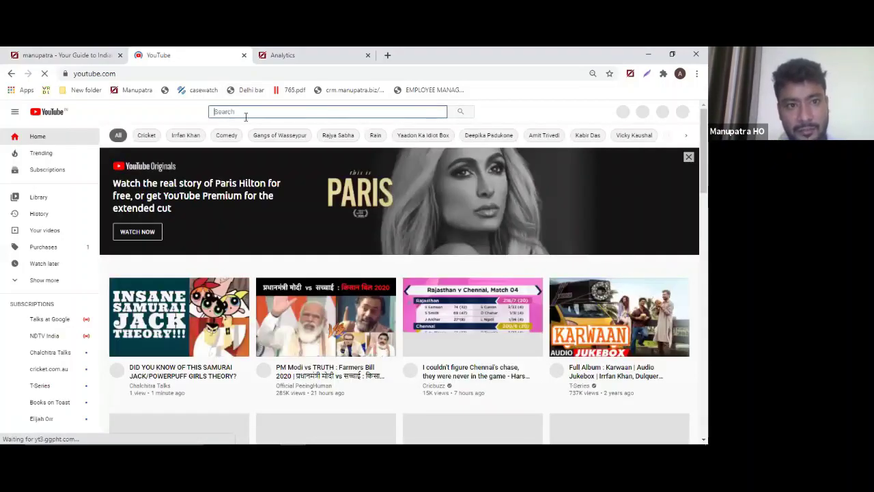
- Search YouTube for "manupatra" and show the Manupatra channel's list of videos
{"action": "type", "text": "manupatra"}
{"action": "key", "text": "Return"}
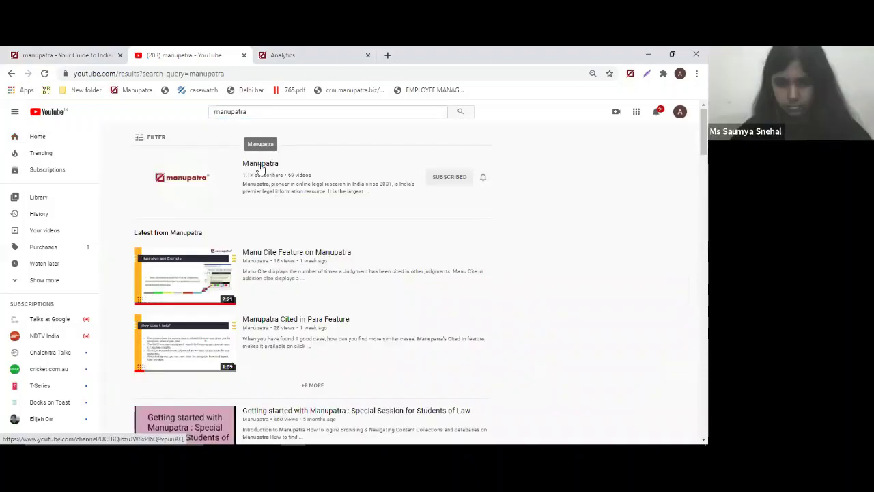
{"action": "left_click", "coordinate": [287, 175]}
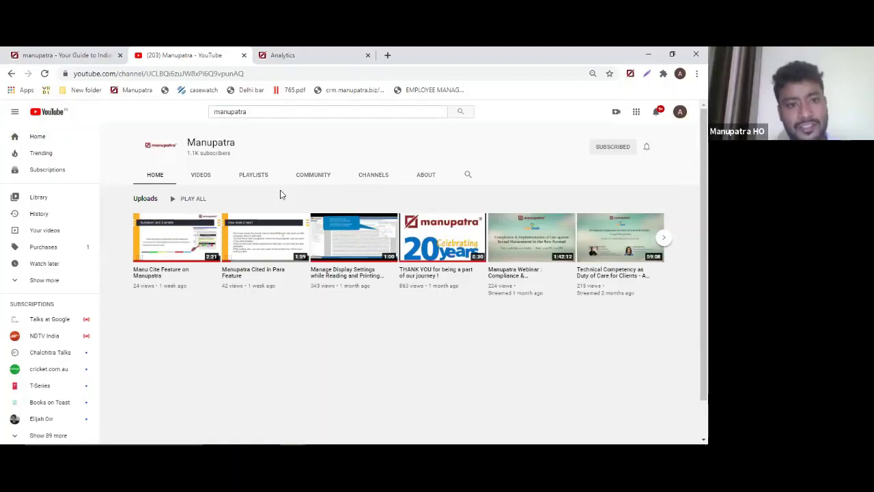
{"action": "left_click", "coordinate": [198, 175]}
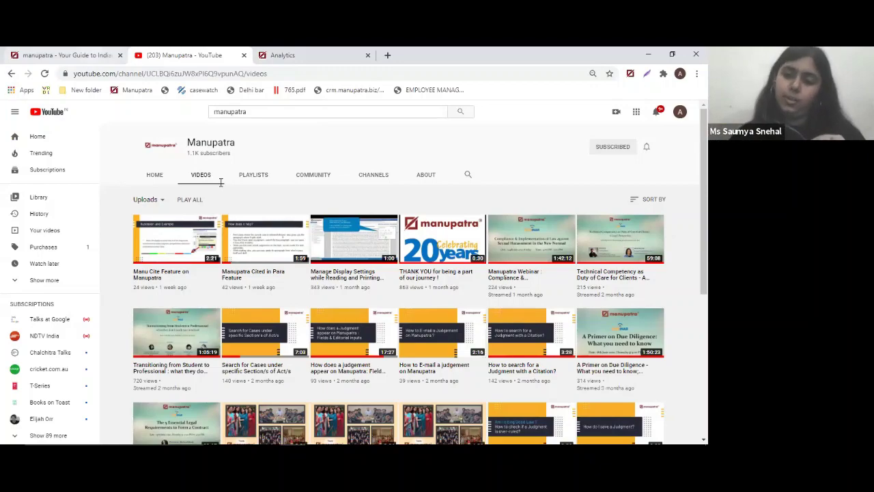
- Return to the Manupatra results and open the first one, the Supreme Court judgment of 16.09.2020
{"action": "key", "text": "ctrl+shift+Tab"}
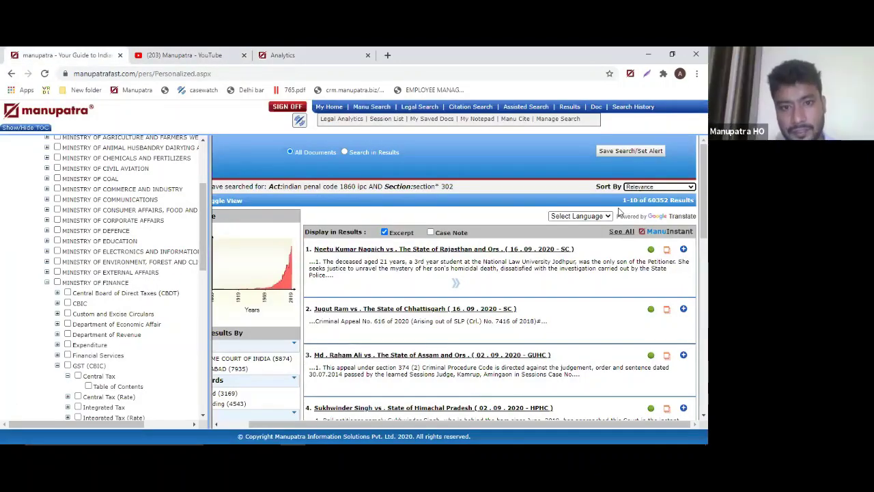
{"action": "triple_click", "coordinate": [658, 188]}
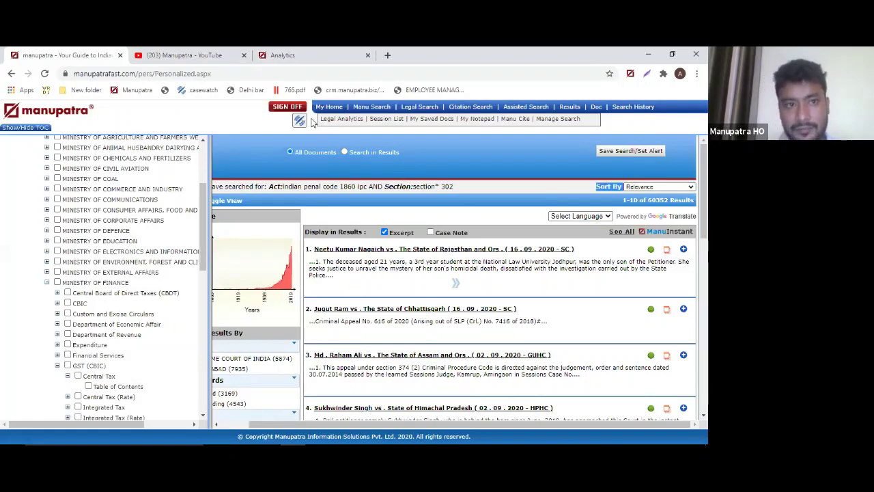
{"action": "left_click", "coordinate": [284, 88]}
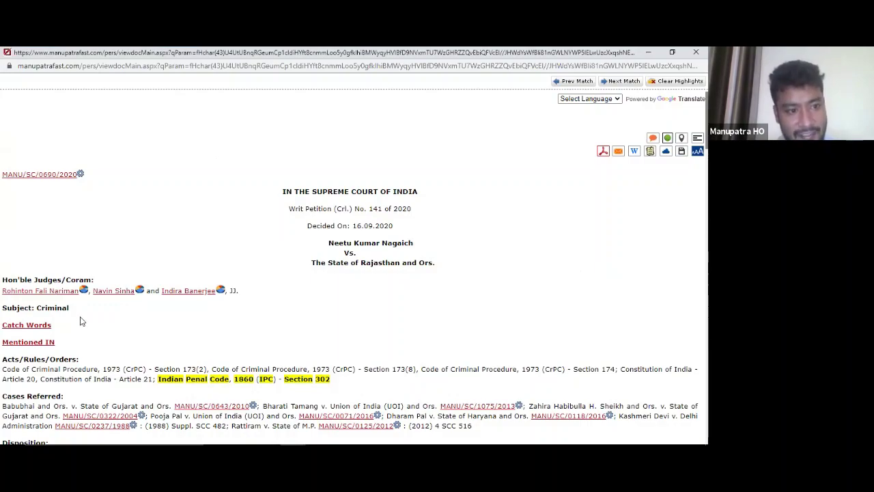
- Examine the Supreme Court judgment's subject, acts, cases referred and disposition, and close the judgment
{"action": "scroll", "coordinate": [38, 311], "scroll_direction": "down", "scroll_amount": 1}
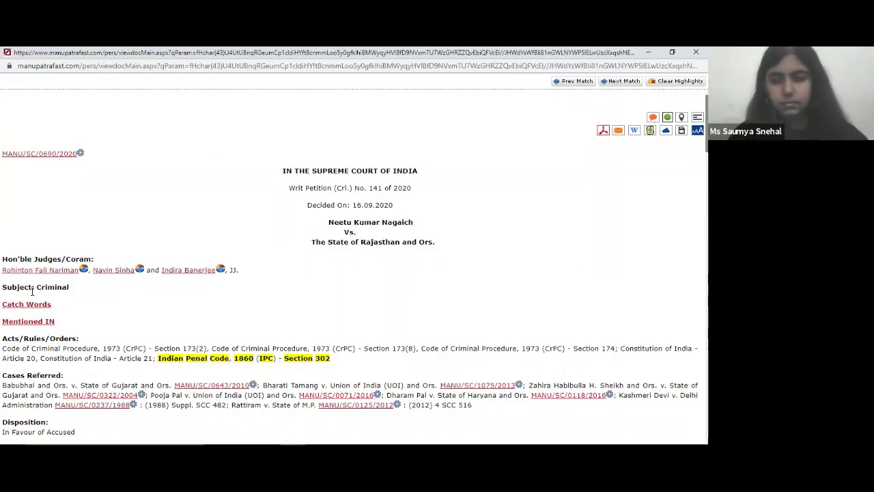
{"action": "scroll", "coordinate": [34, 287], "scroll_direction": "down", "scroll_amount": 1}
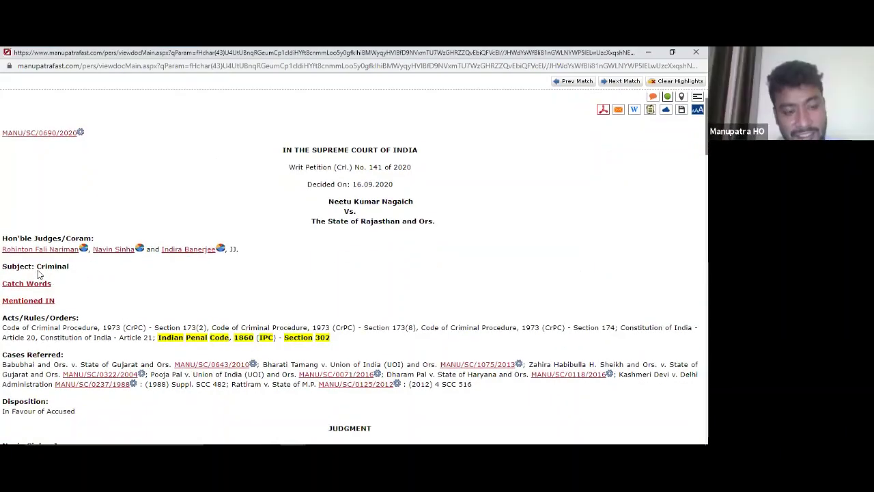
{"action": "scroll", "coordinate": [39, 275], "scroll_direction": "down", "scroll_amount": 1}
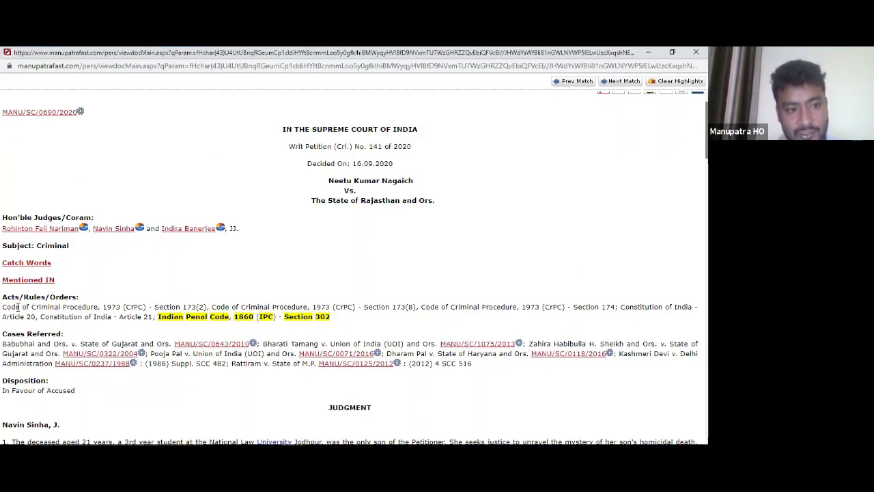
{"action": "scroll", "coordinate": [17, 307], "scroll_direction": "down", "scroll_amount": 2}
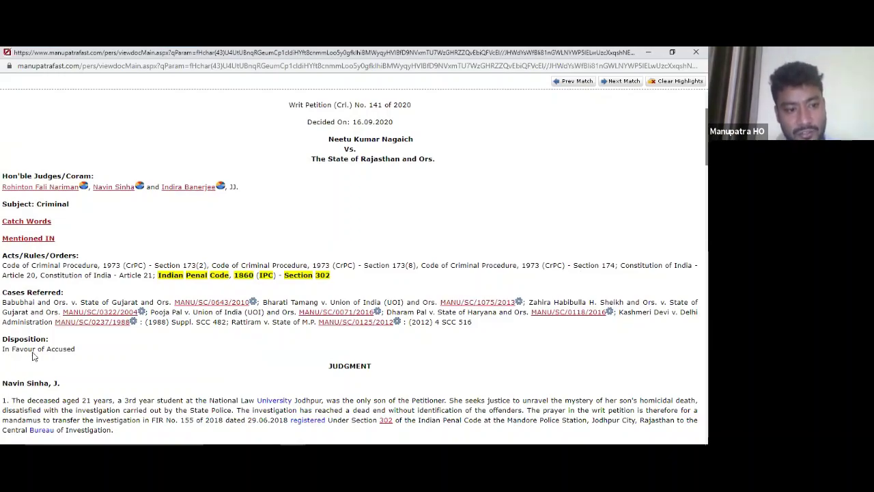
{"action": "scroll", "coordinate": [33, 351], "scroll_direction": "down", "scroll_amount": 1}
{"action": "scroll", "coordinate": [33, 351], "scroll_direction": "up", "scroll_amount": 1}
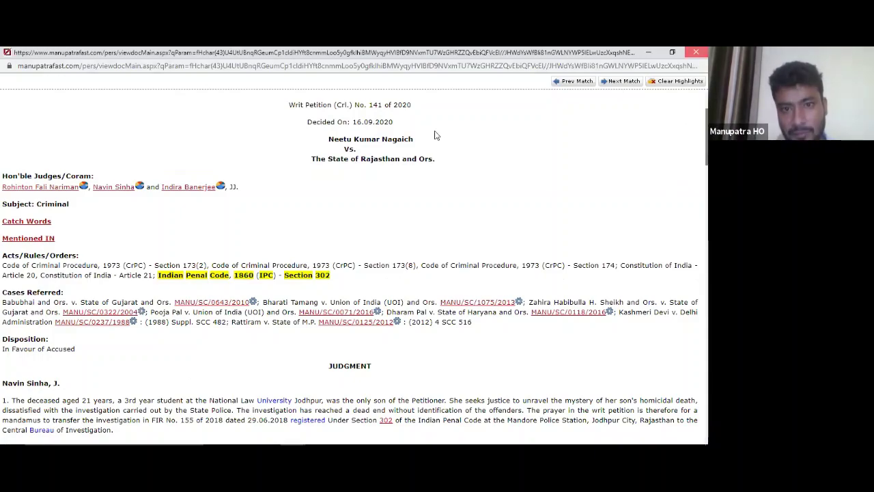
{"action": "key", "text": "ctrl+w"}
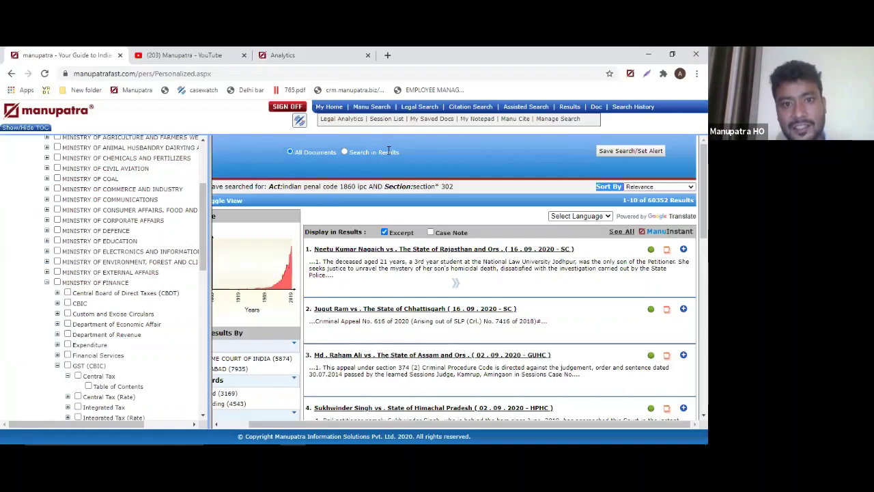
- Run a new search for "appointment of arbitrator"
{"action": "type", "text": "appointment "}
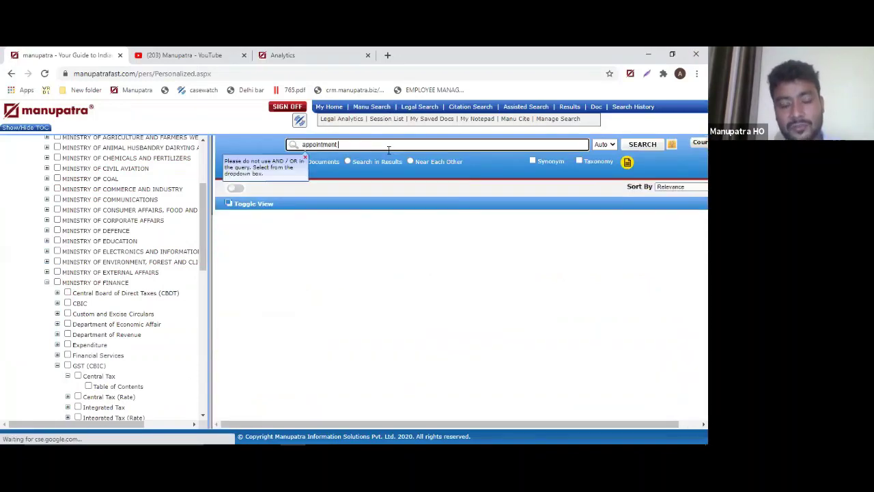
{"action": "type", "text": "of arbitrat"}
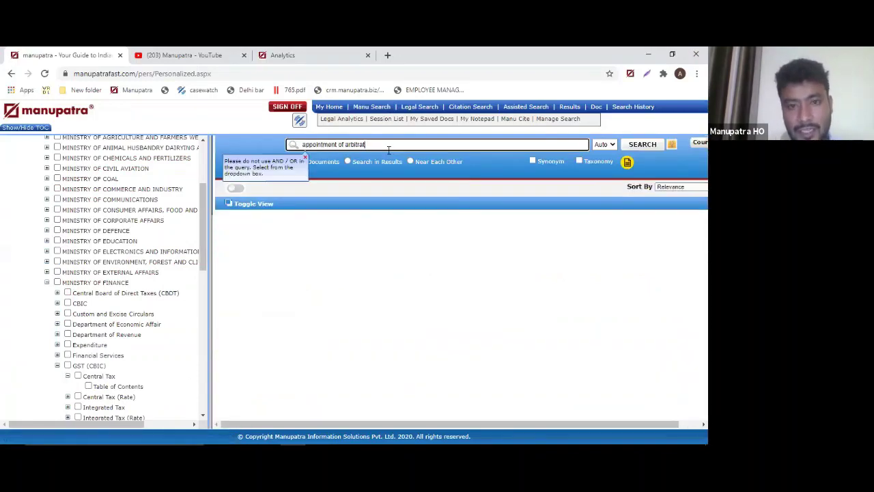
{"action": "type", "text": "or"}
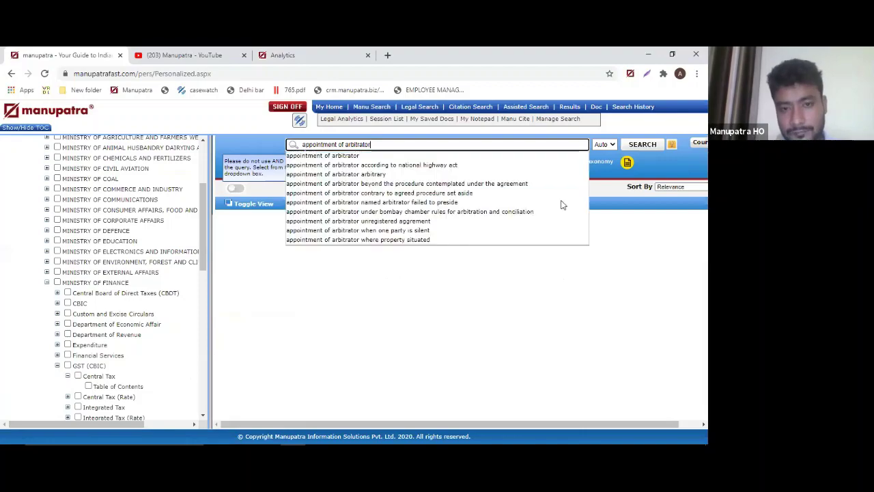
{"action": "left_click", "coordinate": [635, 144]}
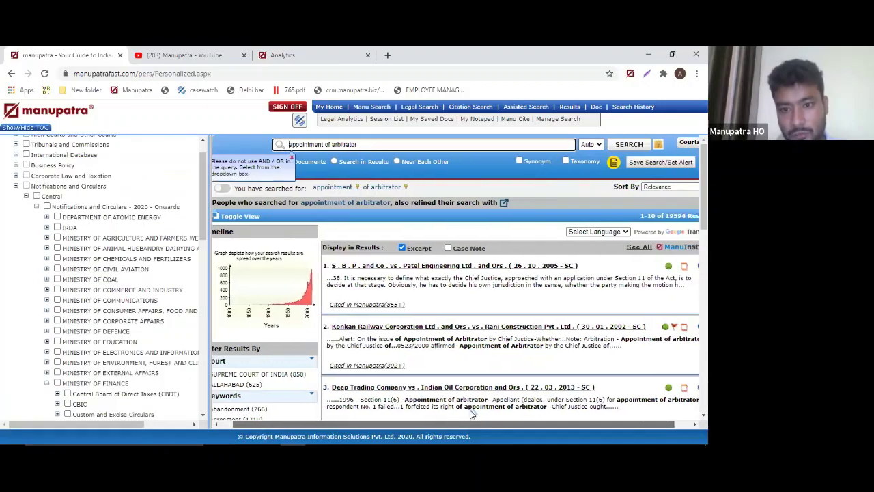
- Open the first result's ManuInstant preview, view its Discussed and Relied On citing references, and close the citation chart
{"action": "left_click", "coordinate": [456, 296]}
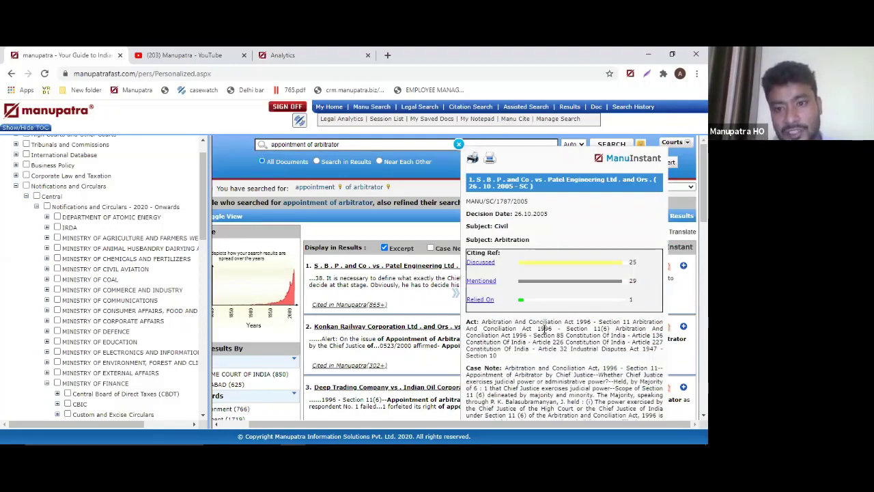
{"action": "left_click", "coordinate": [481, 262]}
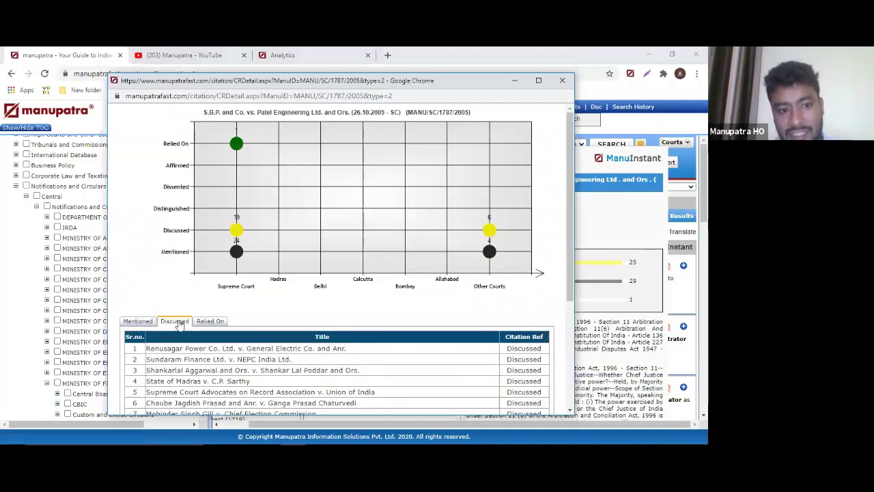
{"action": "left_click", "coordinate": [212, 321]}
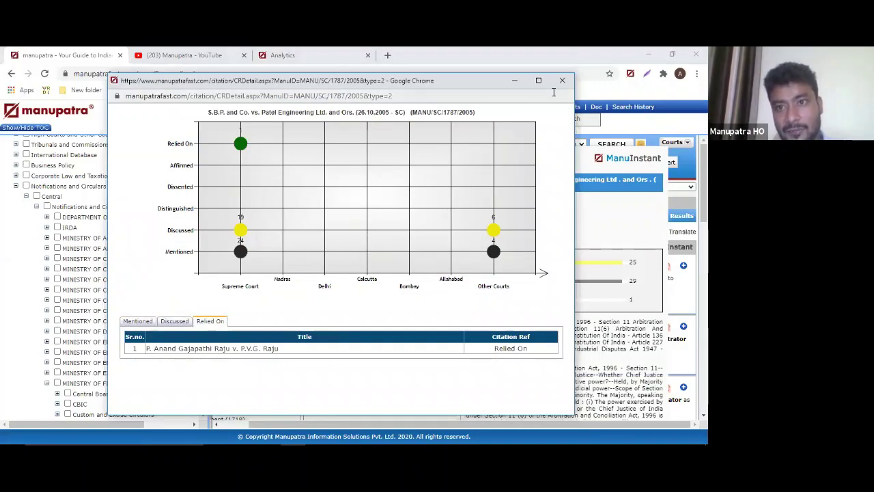
{"action": "key", "text": "ctrl+w"}
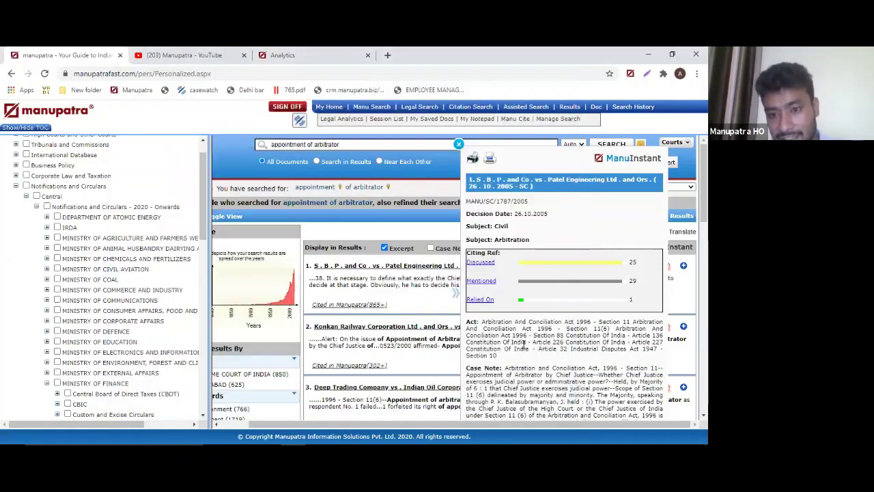
- Read the acts and case note in the ManuInstant preview, dismiss it and look through the arbitrator results
{"action": "scroll", "coordinate": [524, 345], "scroll_direction": "down", "scroll_amount": 1}
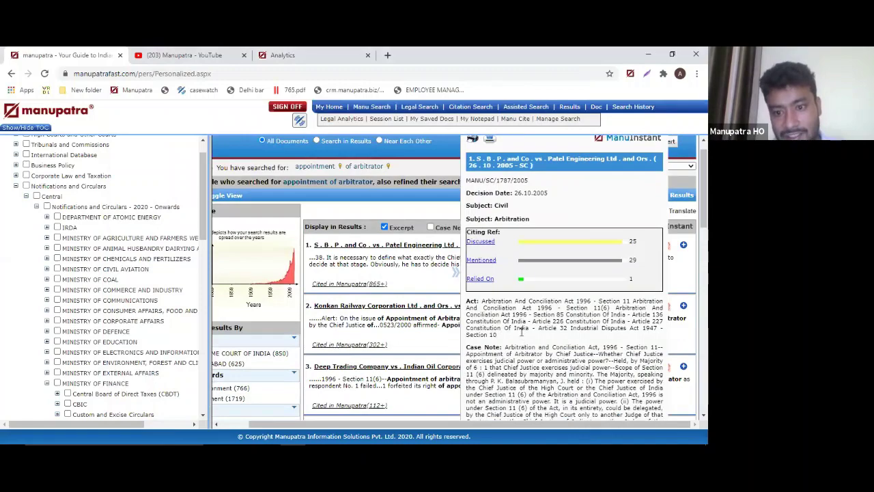
{"action": "scroll", "coordinate": [526, 311], "scroll_direction": "down", "scroll_amount": 1}
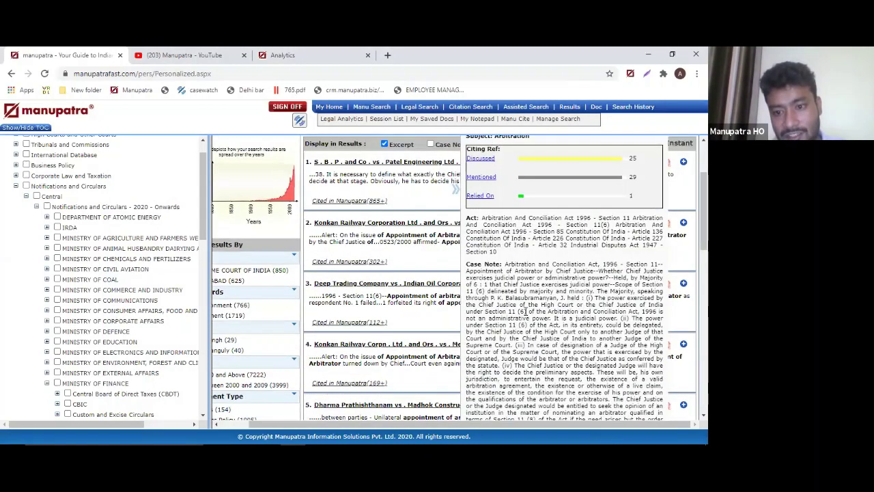
{"action": "scroll", "coordinate": [525, 310], "scroll_direction": "down", "scroll_amount": 1}
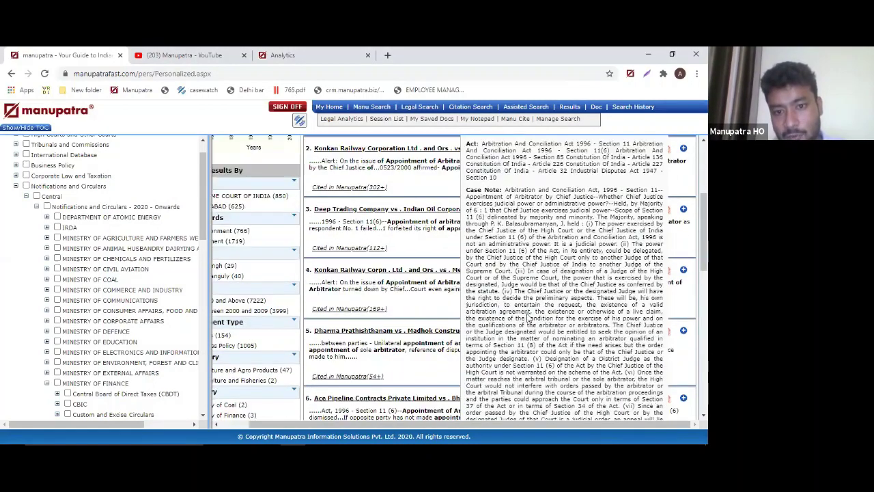
{"action": "scroll", "coordinate": [499, 172], "scroll_direction": "up", "scroll_amount": 2}
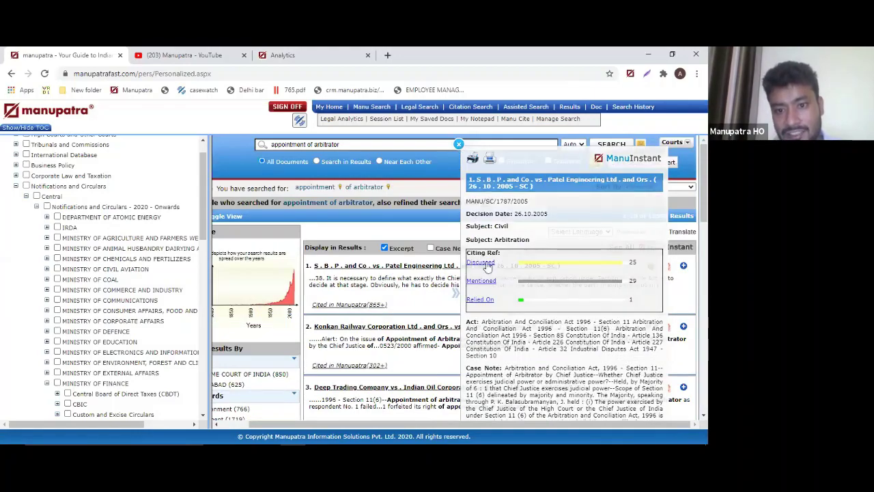
{"action": "scroll", "coordinate": [487, 266], "scroll_direction": "down", "scroll_amount": 1}
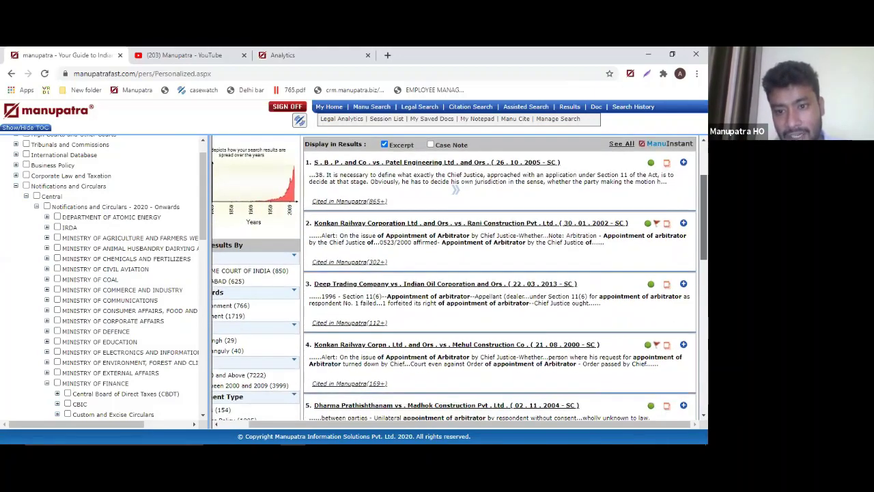
{"action": "scroll", "coordinate": [533, 250], "scroll_direction": "down", "scroll_amount": 1}
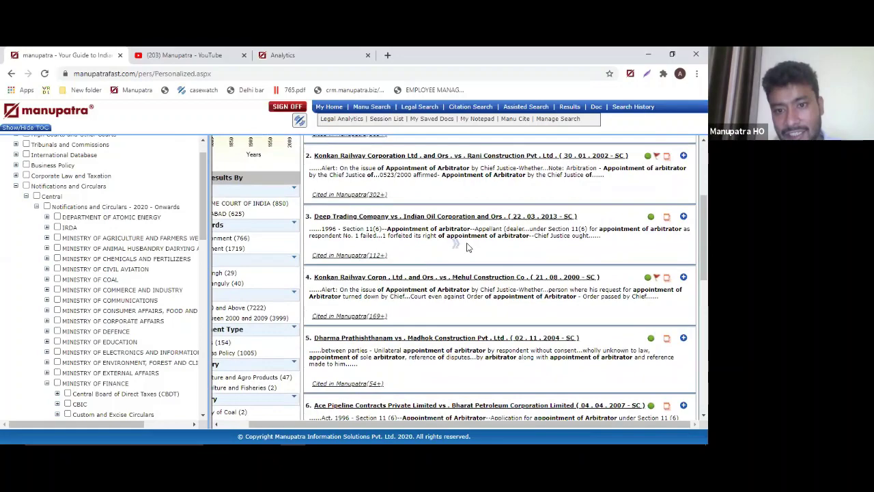
- Open the ManuInstant preview of Deep Trading Company vs. Indian Oil Corporation, read its acts, case note and disposition, and dismiss it
{"action": "mouse_move", "coordinate": [469, 247]}
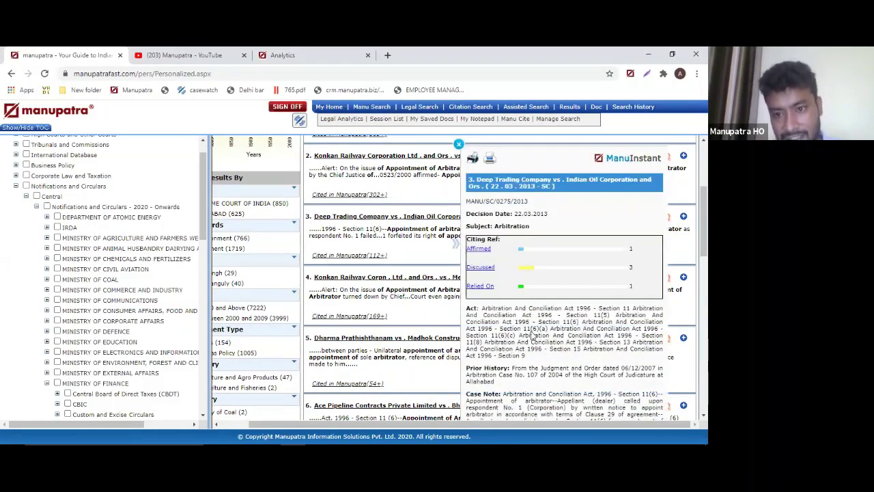
{"action": "scroll", "coordinate": [531, 334], "scroll_direction": "down", "scroll_amount": 1}
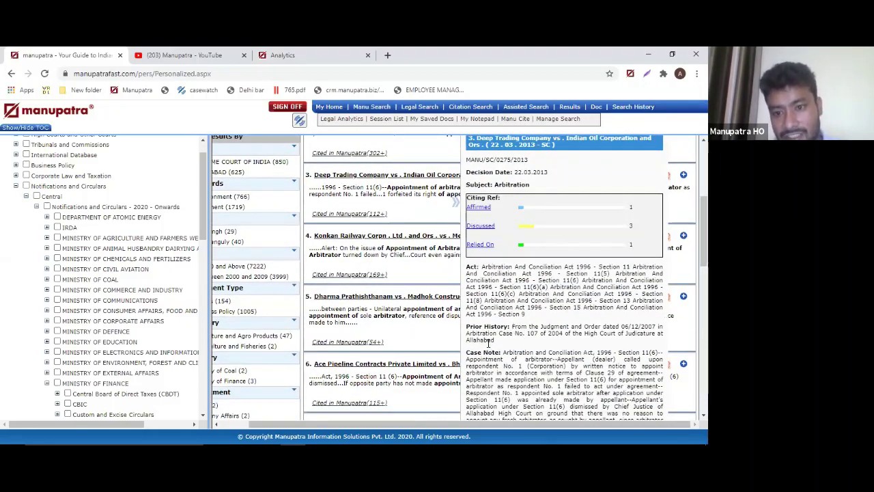
{"action": "scroll", "coordinate": [489, 340], "scroll_direction": "down", "scroll_amount": 3}
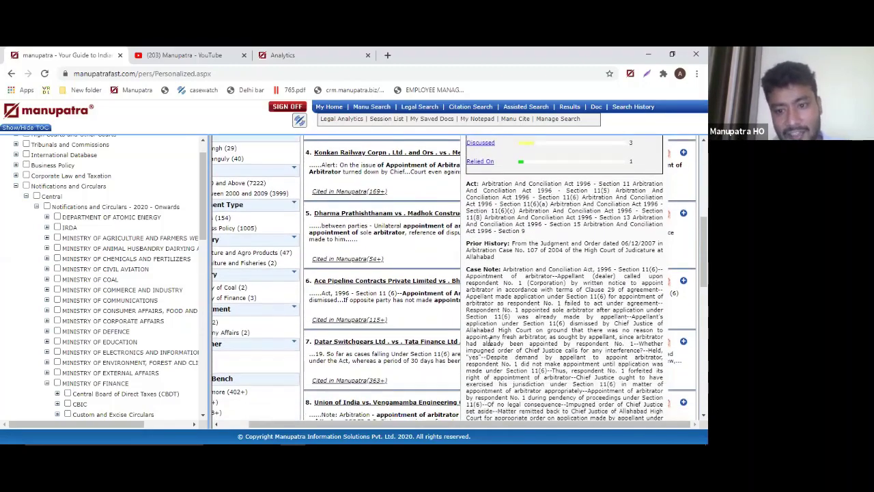
{"action": "scroll", "coordinate": [489, 341], "scroll_direction": "down", "scroll_amount": 1}
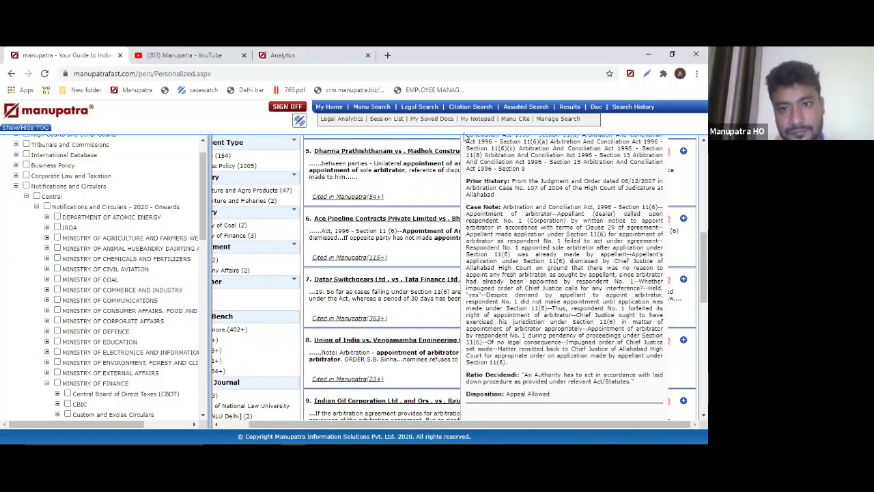
{"action": "scroll", "coordinate": [463, 140], "scroll_direction": "up", "scroll_amount": 5}
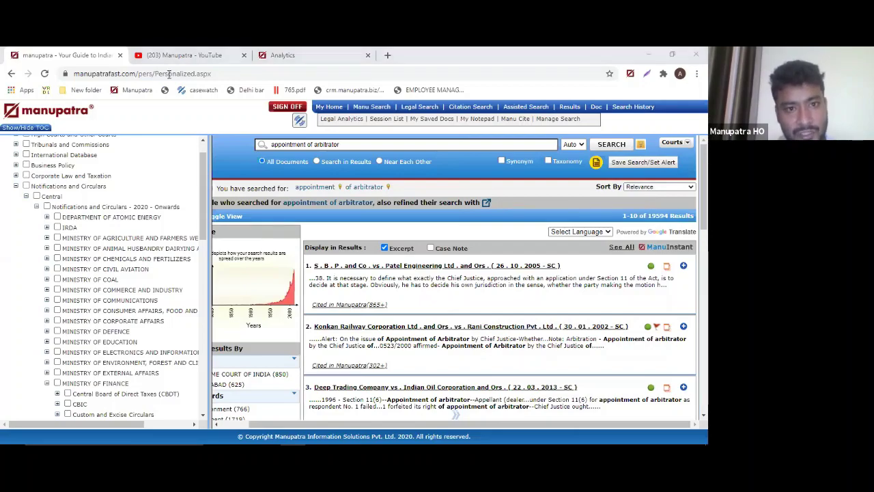
{"action": "mouse_move", "coordinate": [373, 435]}
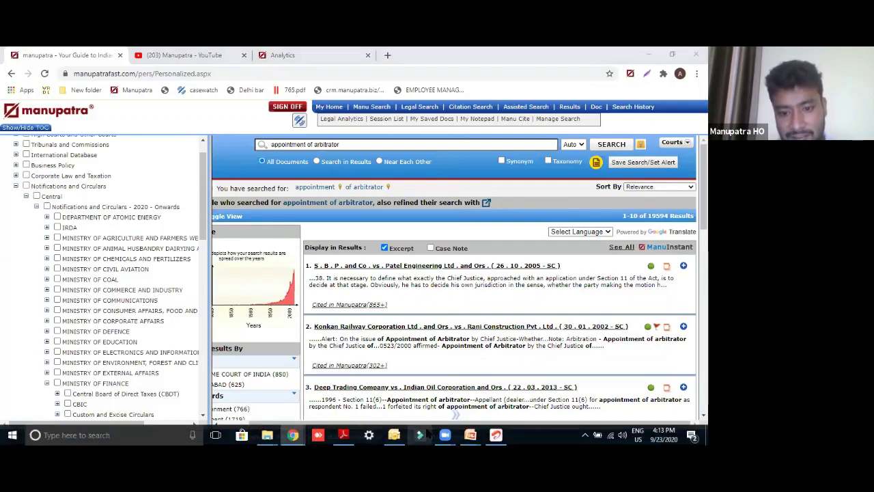
{"action": "mouse_move", "coordinate": [473, 436]}
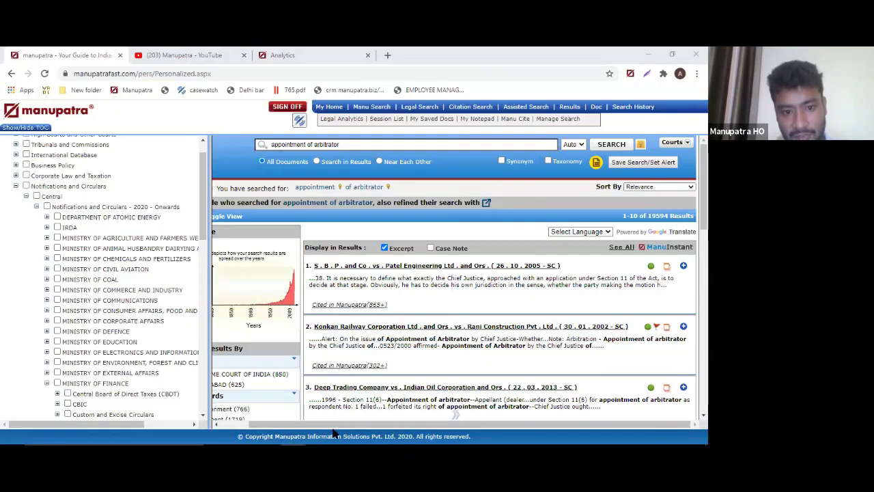
- Toggle the arbitrator results into the split view, look through the list, and restore the full-height view
{"action": "left_click", "coordinate": [232, 425]}
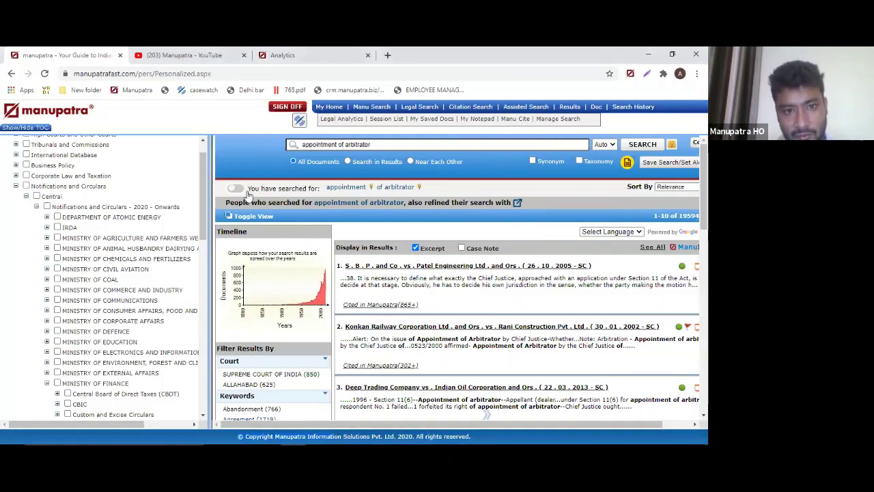
{"action": "left_click", "coordinate": [246, 219]}
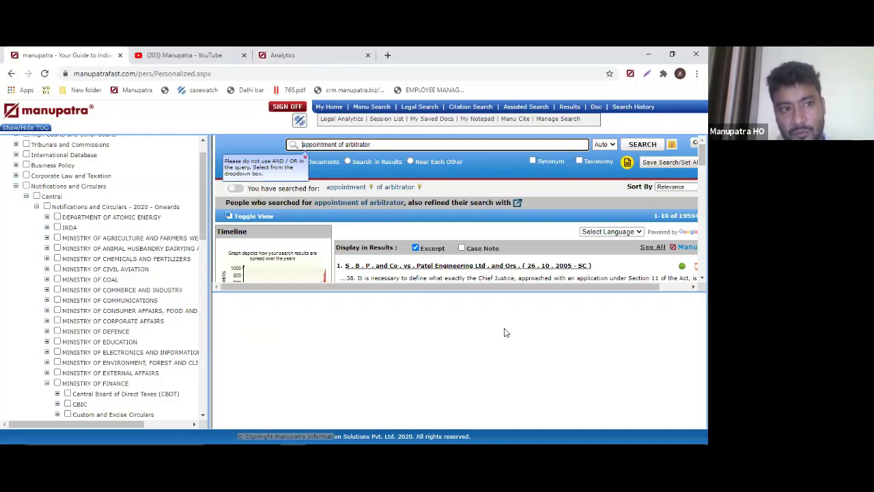
{"action": "scroll", "coordinate": [457, 211], "scroll_direction": "down", "scroll_amount": 3}
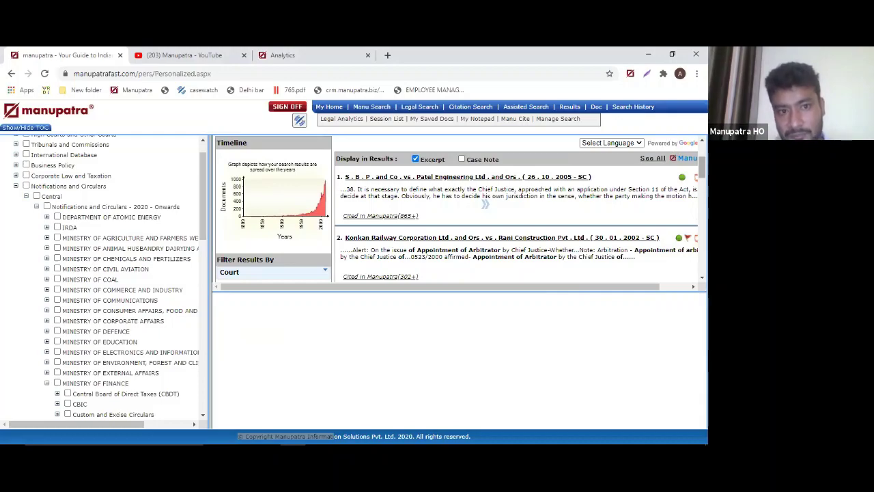
{"action": "scroll", "coordinate": [457, 212], "scroll_direction": "up", "scroll_amount": 1}
{"action": "scroll", "coordinate": [458, 208], "scroll_direction": "up", "scroll_amount": 2}
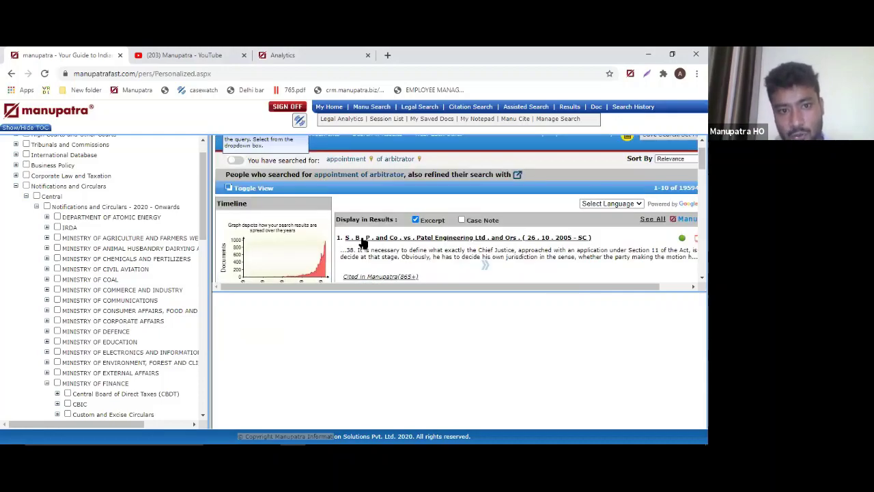
{"action": "left_click", "coordinate": [258, 191]}
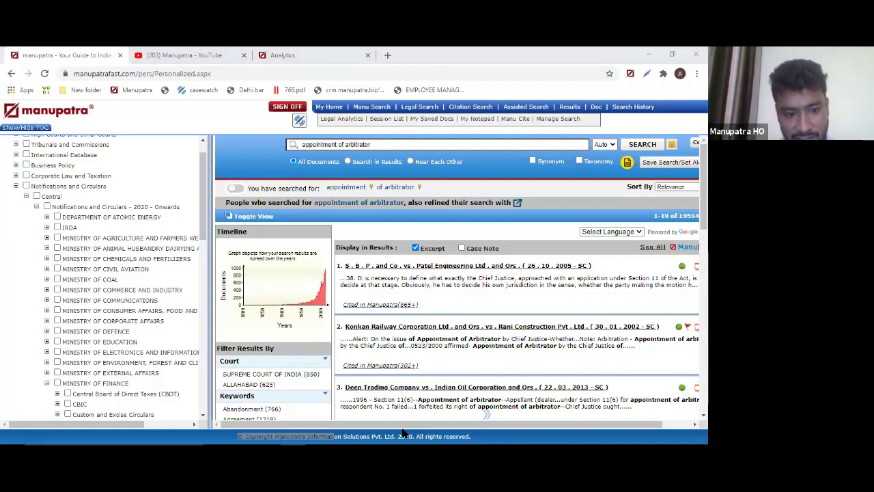
- Switch to the presentation slide show with the Quick Review slide
{"action": "key", "text": "alt+Tab"}
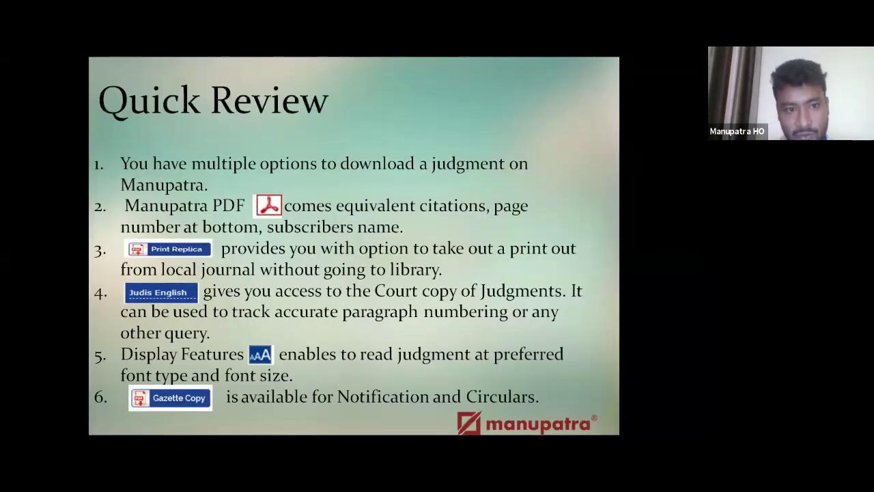